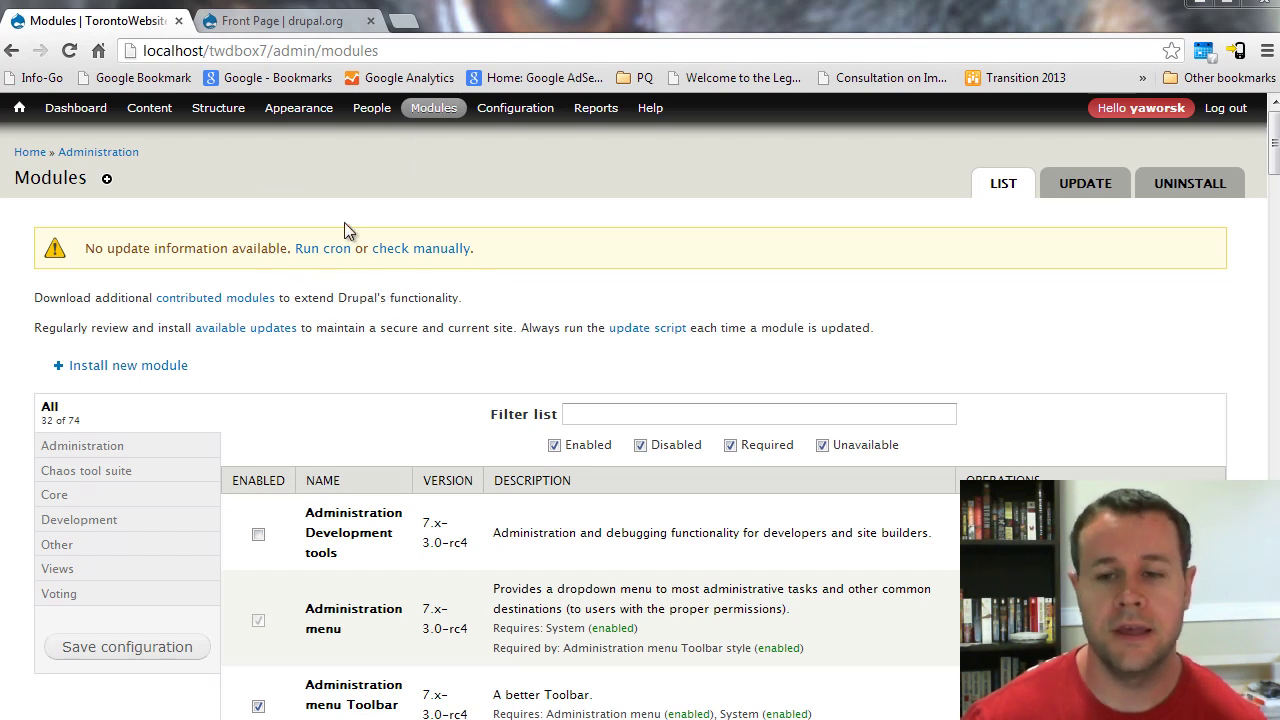
# Step: Review the Front Page module's project page on drupal.org, including its page types, version notes and recommended releases
pyautogui.click(258, 22)
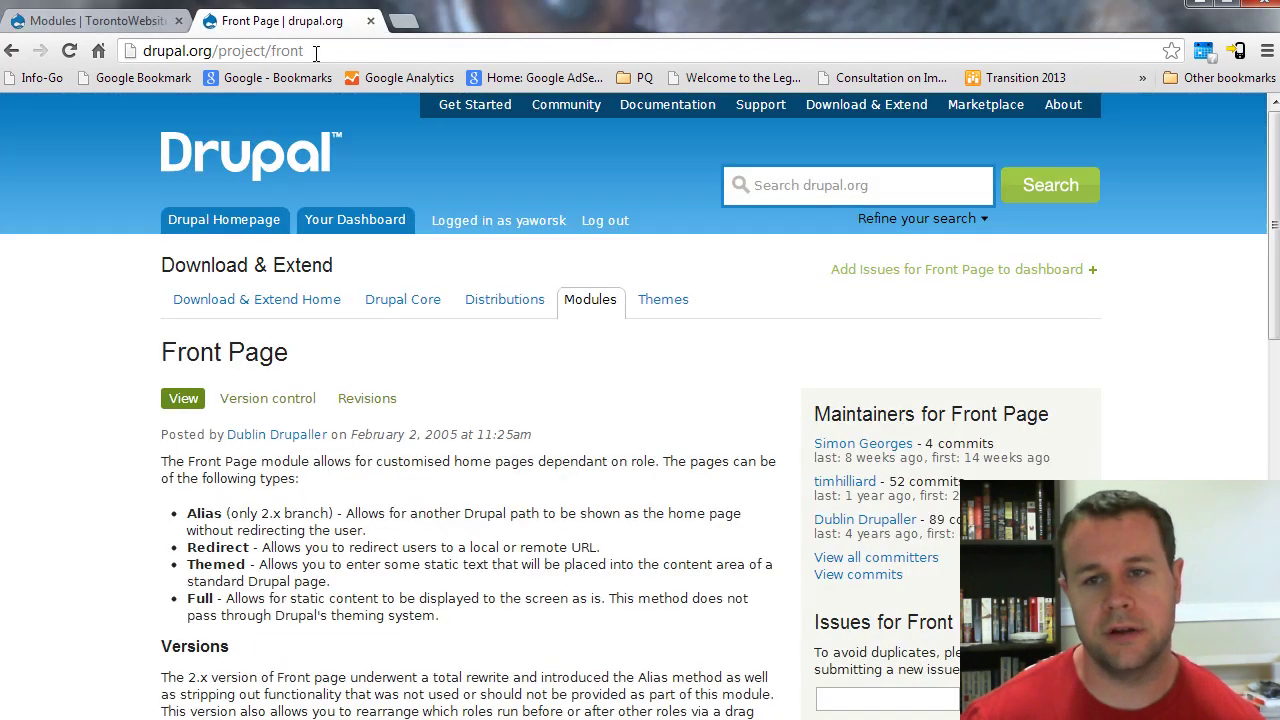
pyautogui.tripleClick(250, 360)
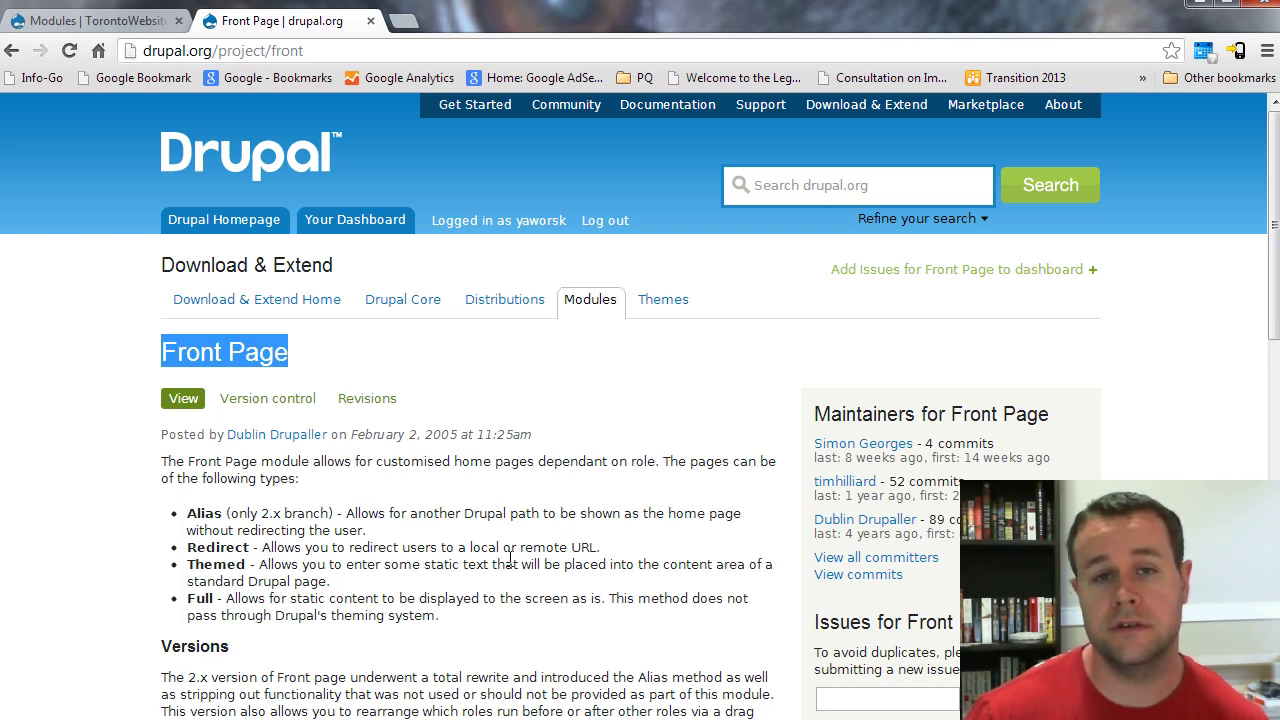
pyautogui.click(241, 350)
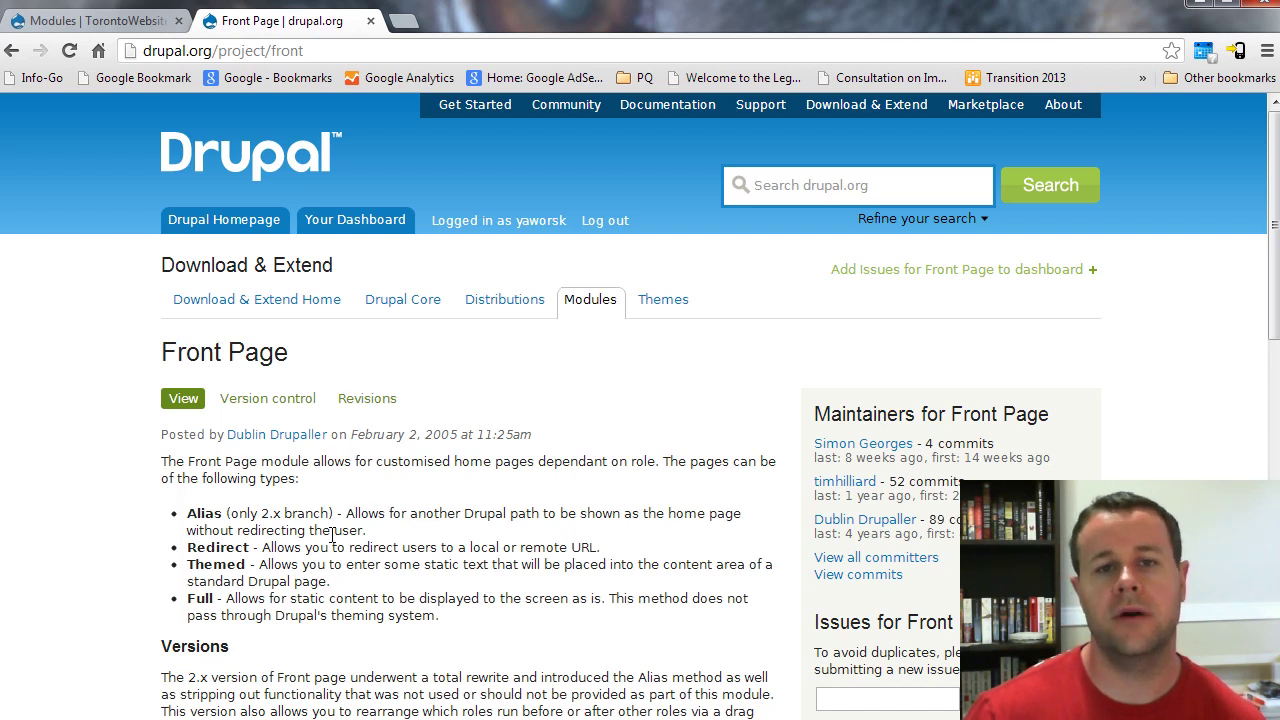
pyautogui.scroll(-3, 332, 535)
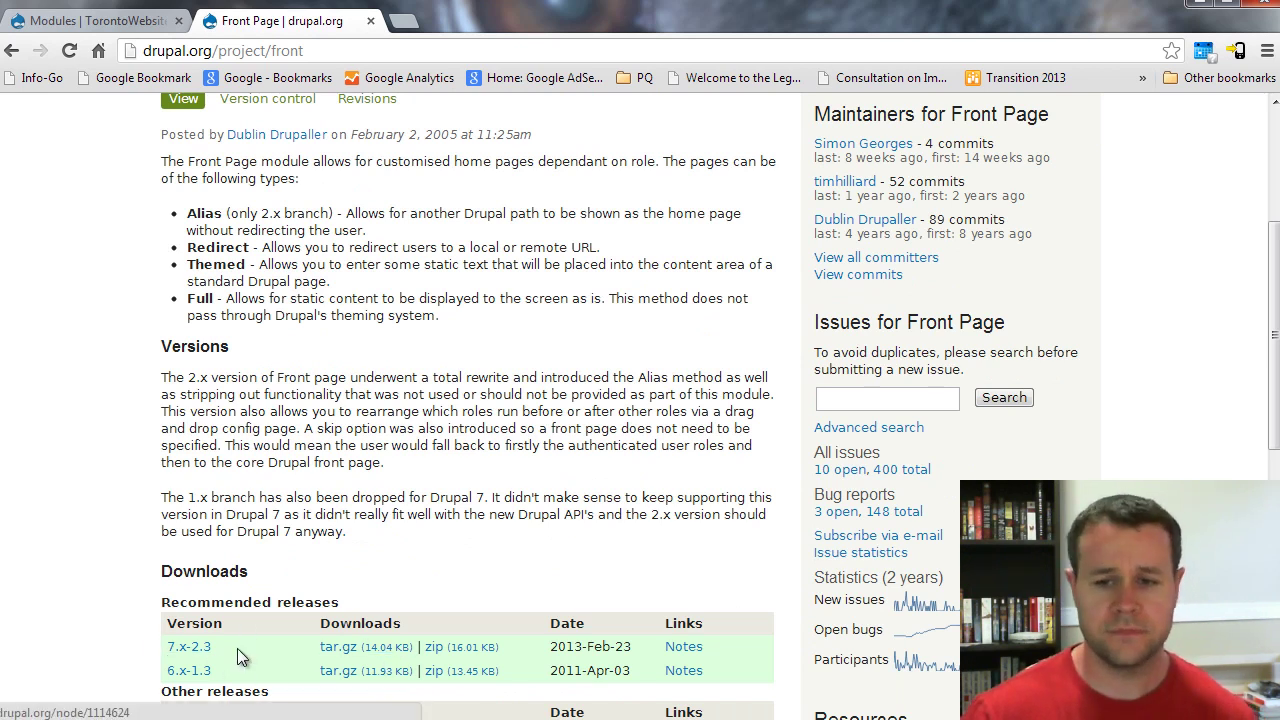
pyautogui.scroll(3, 306, 634)
# Step: Filter the local site's module list by "front" to check whether the Front Page module is enabled
pyautogui.click(89, 22)
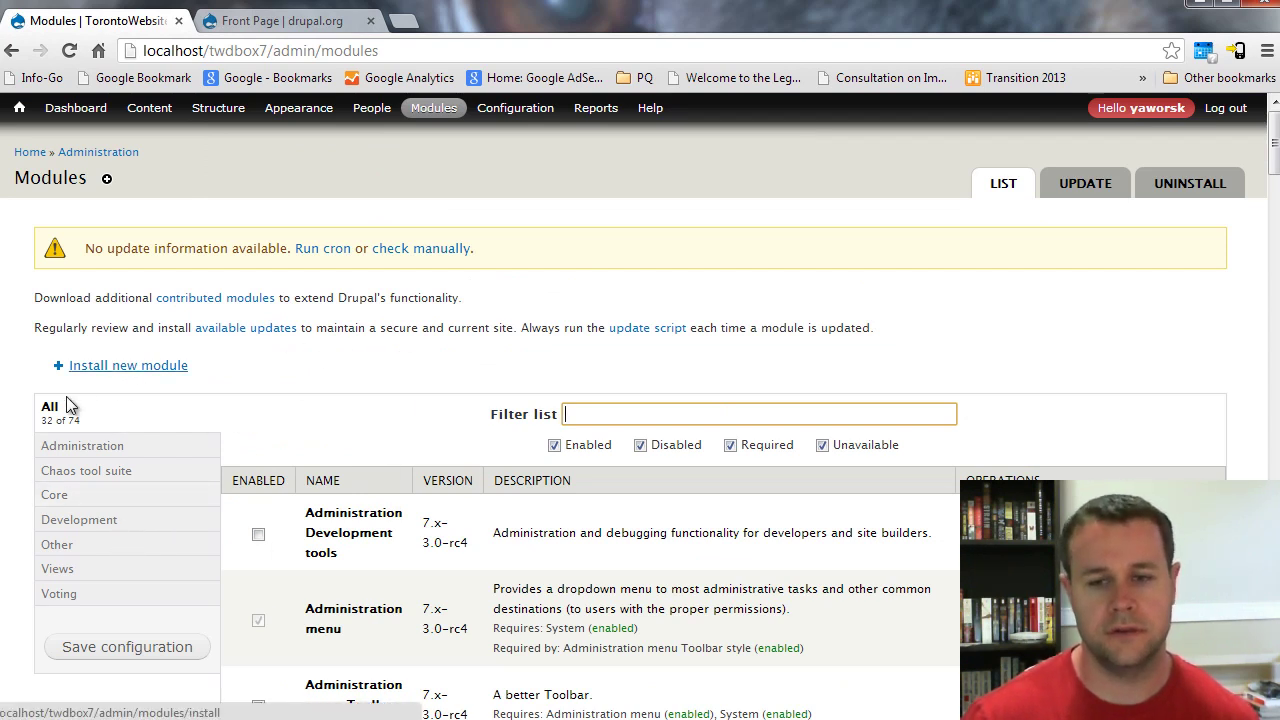
pyautogui.click(681, 421)
pyautogui.write('front')
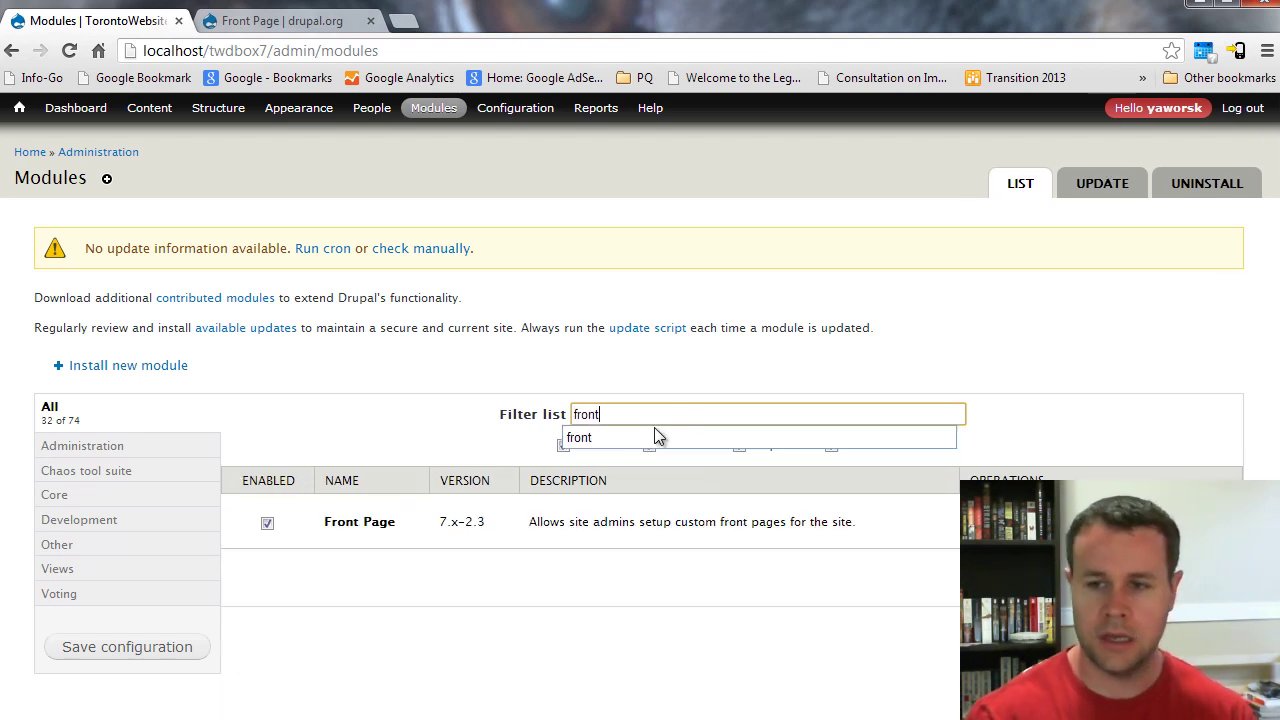
pyautogui.click(267, 524)
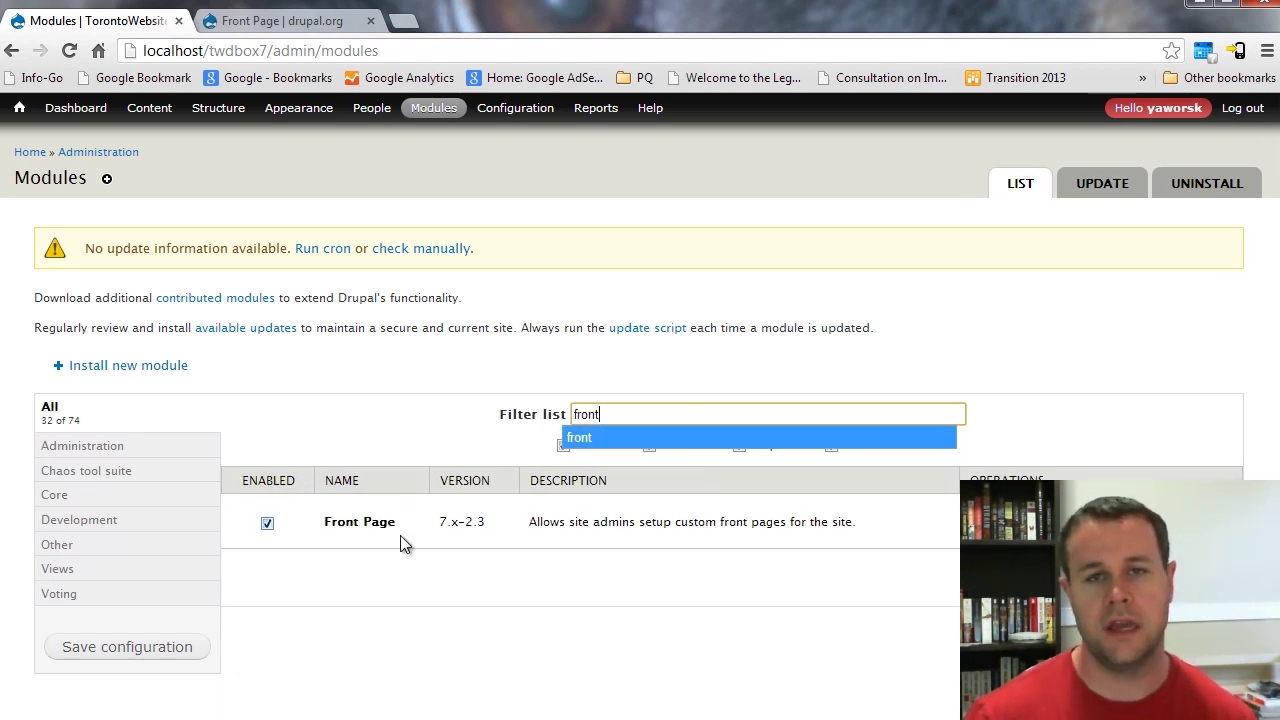
pyautogui.click(428, 590)
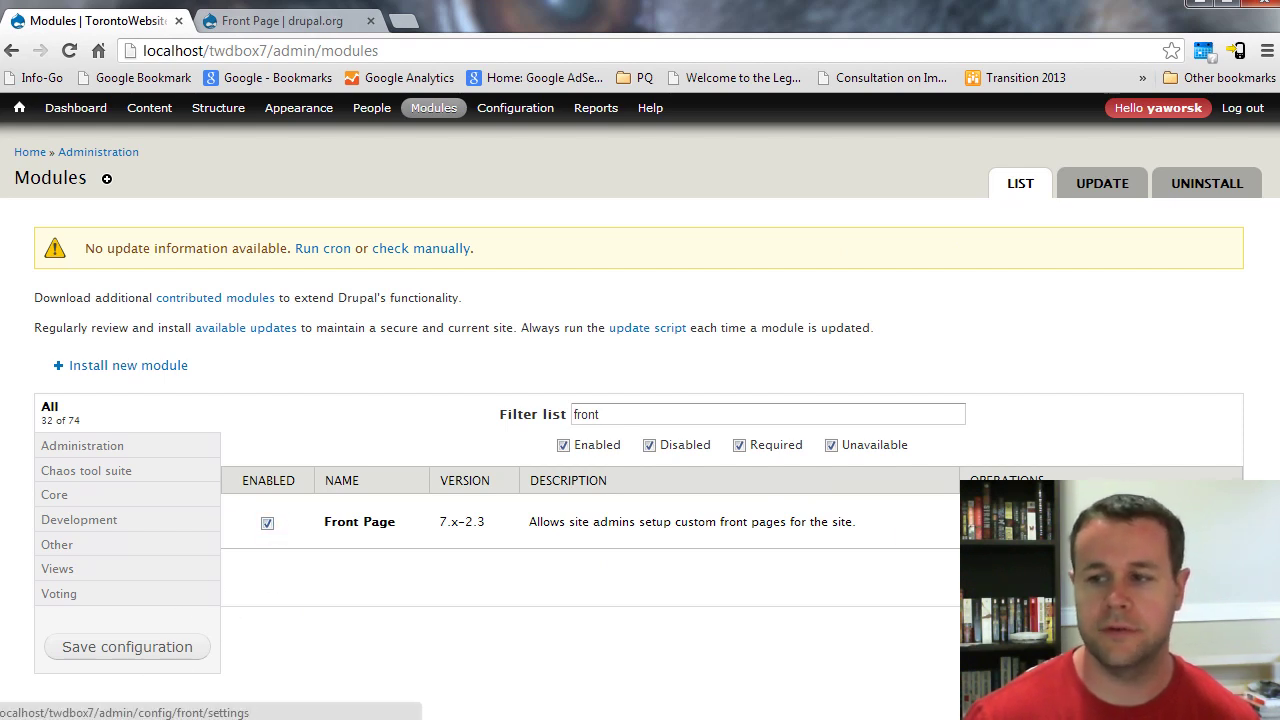
# Step: Open the Front Page module's configuration settings, enable Front Page Override and save the settings
pyautogui.moveTo(505, 108)
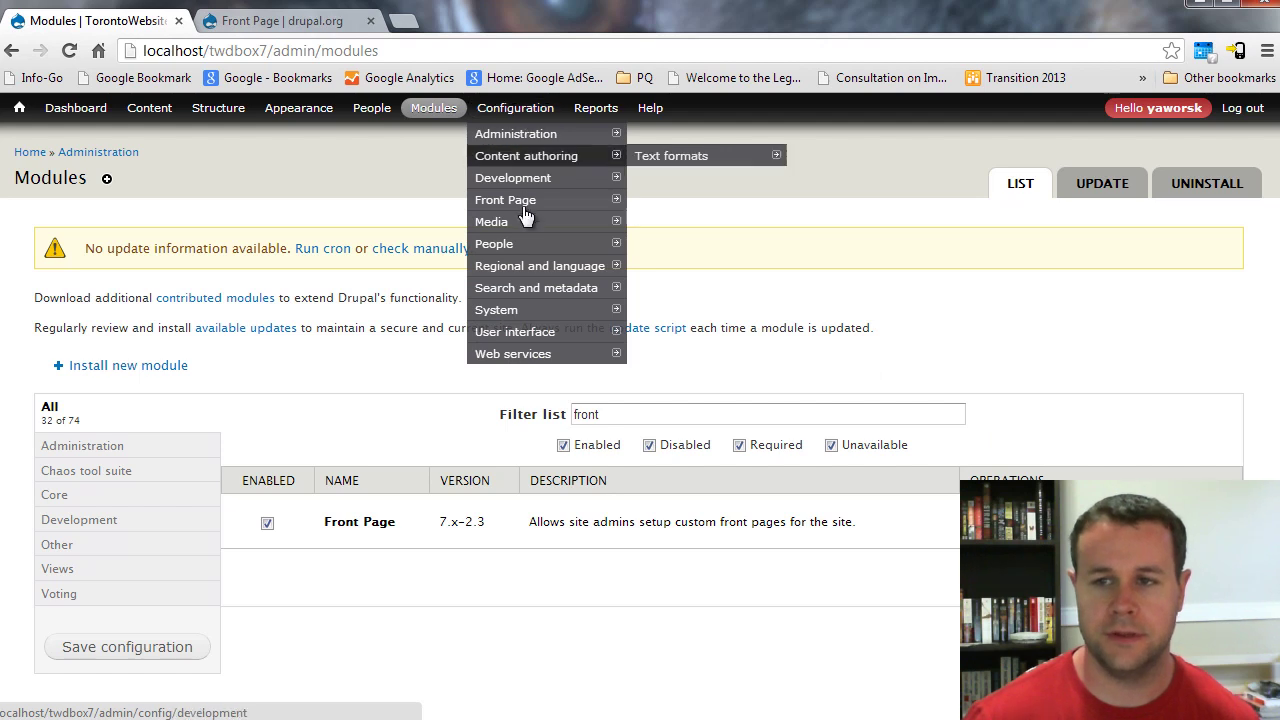
pyautogui.moveTo(521, 214)
pyautogui.click(681, 206)
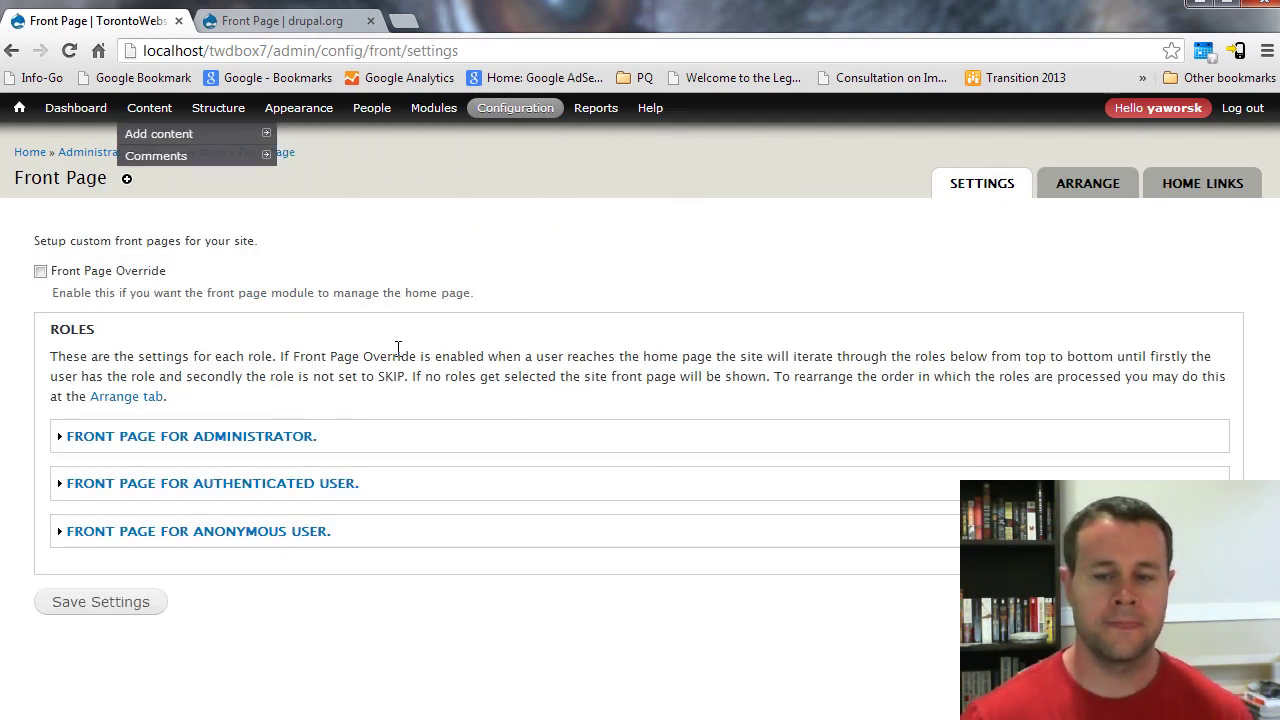
pyautogui.click(40, 271)
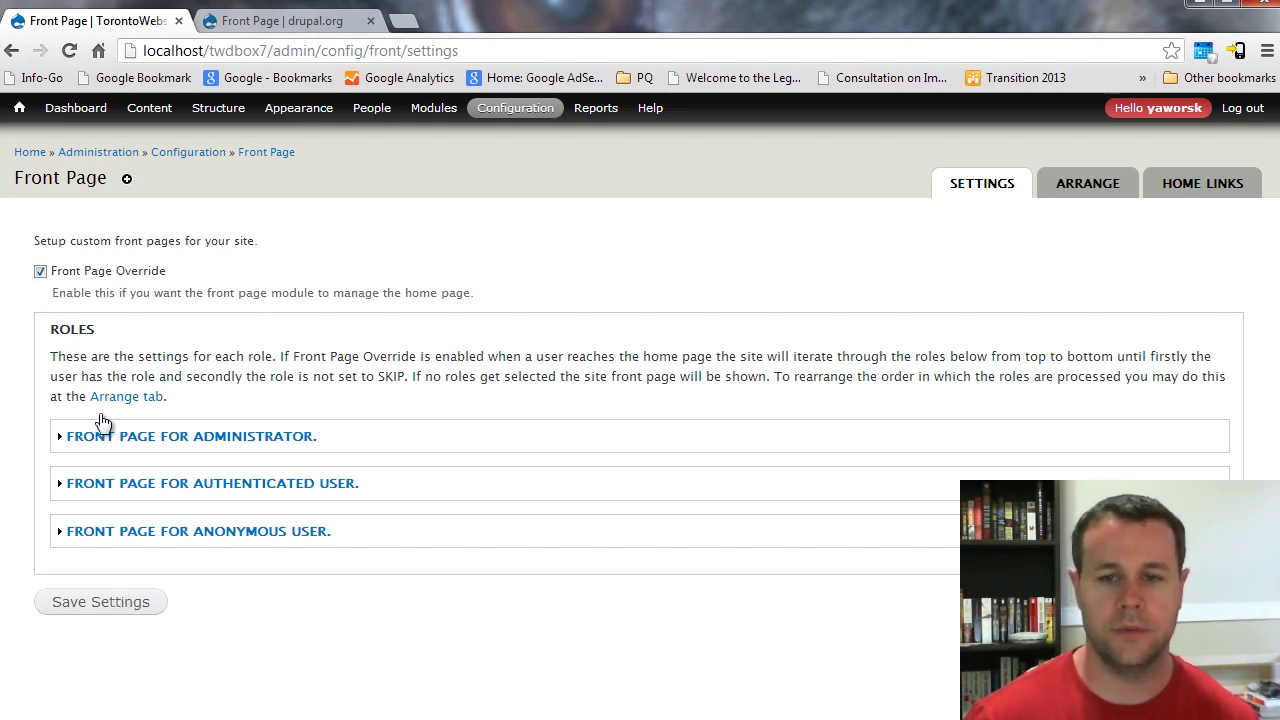
pyautogui.click(110, 603)
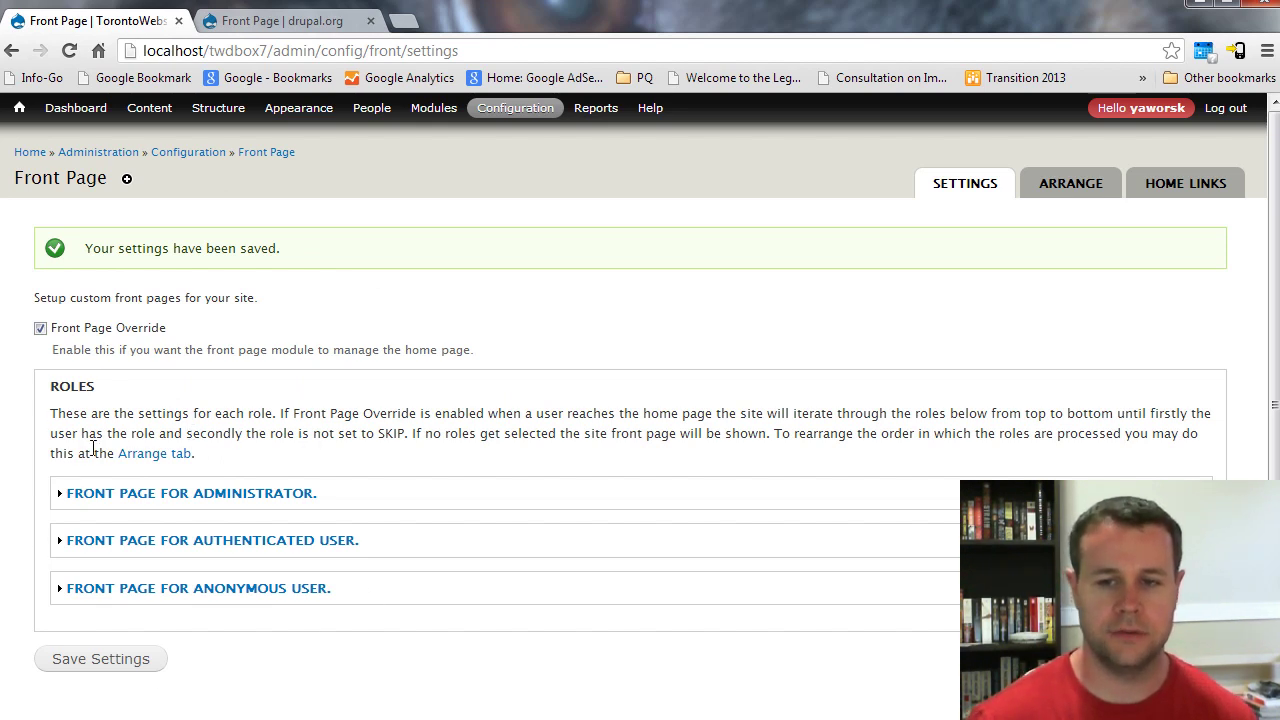
# Step: Expand the front page settings for the administrator role
pyautogui.doubleClick(56, 390)
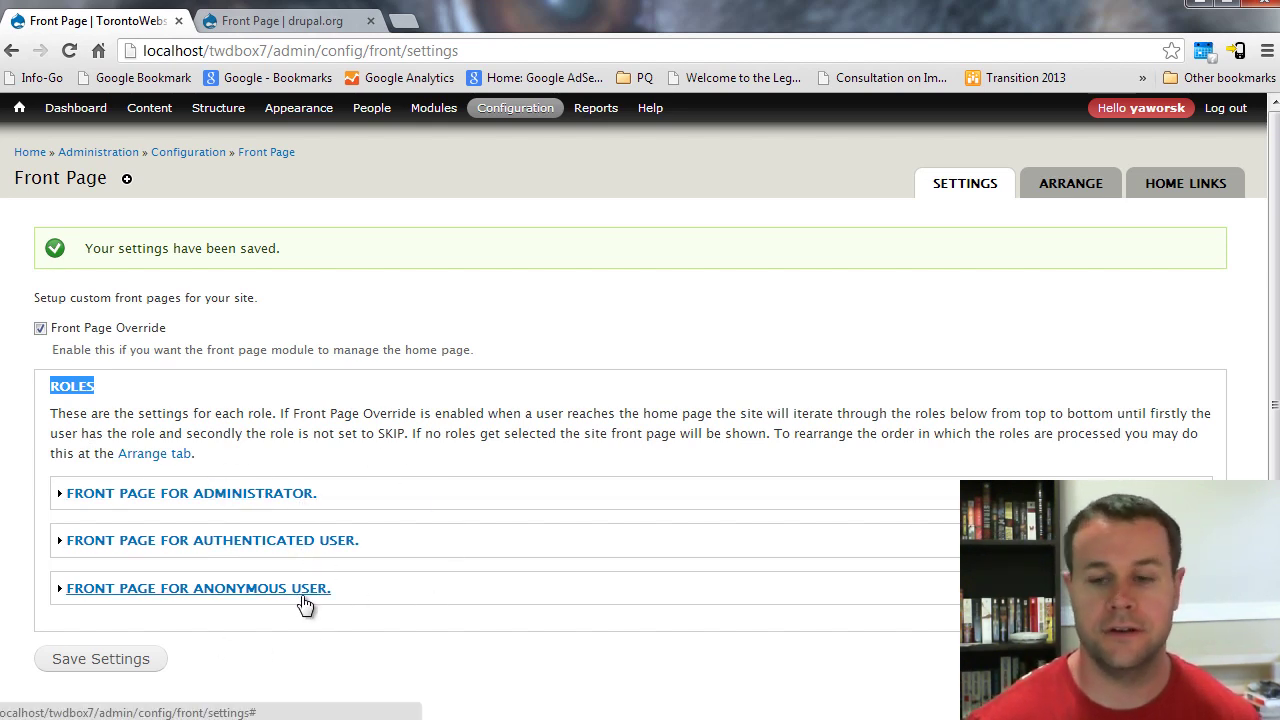
pyautogui.click(192, 494)
pyautogui.scroll(-3, 236, 315)
pyautogui.scroll(1, 236, 308)
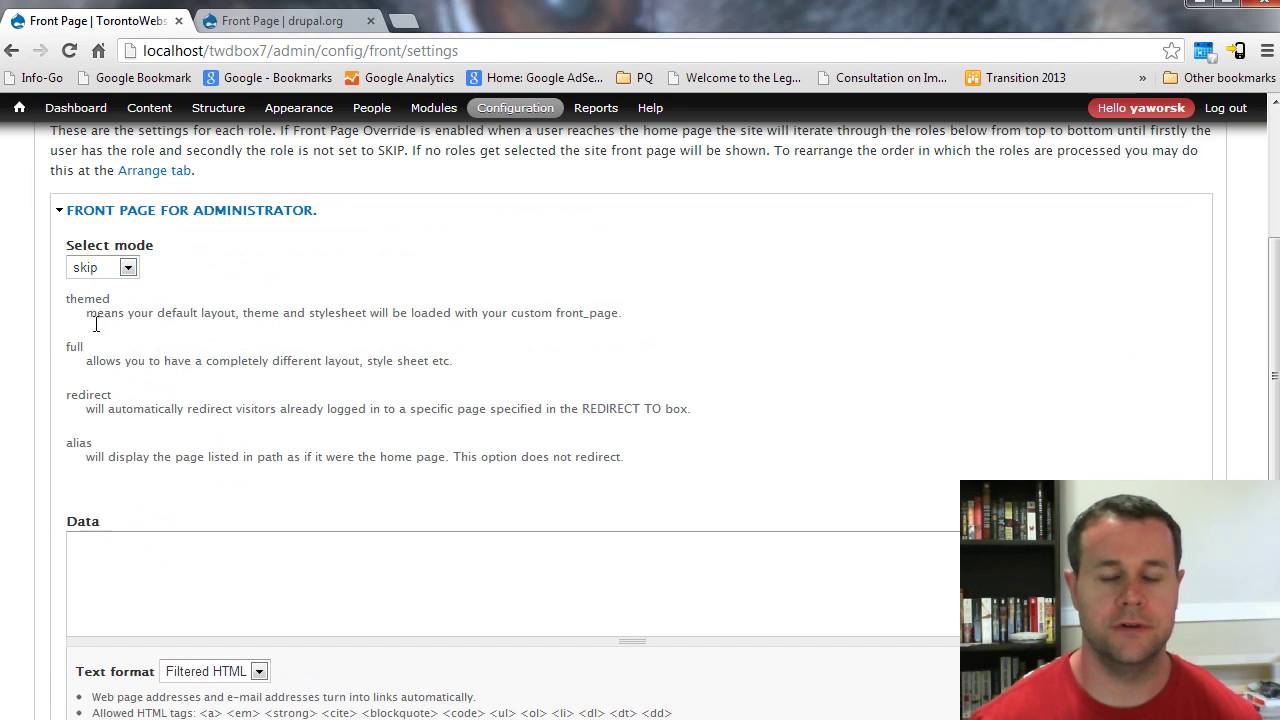
# Step: Examine the descriptions of the themed and full modes and the Data field they rely on
pyautogui.doubleClick(92, 299)
pyautogui.click(113, 307)
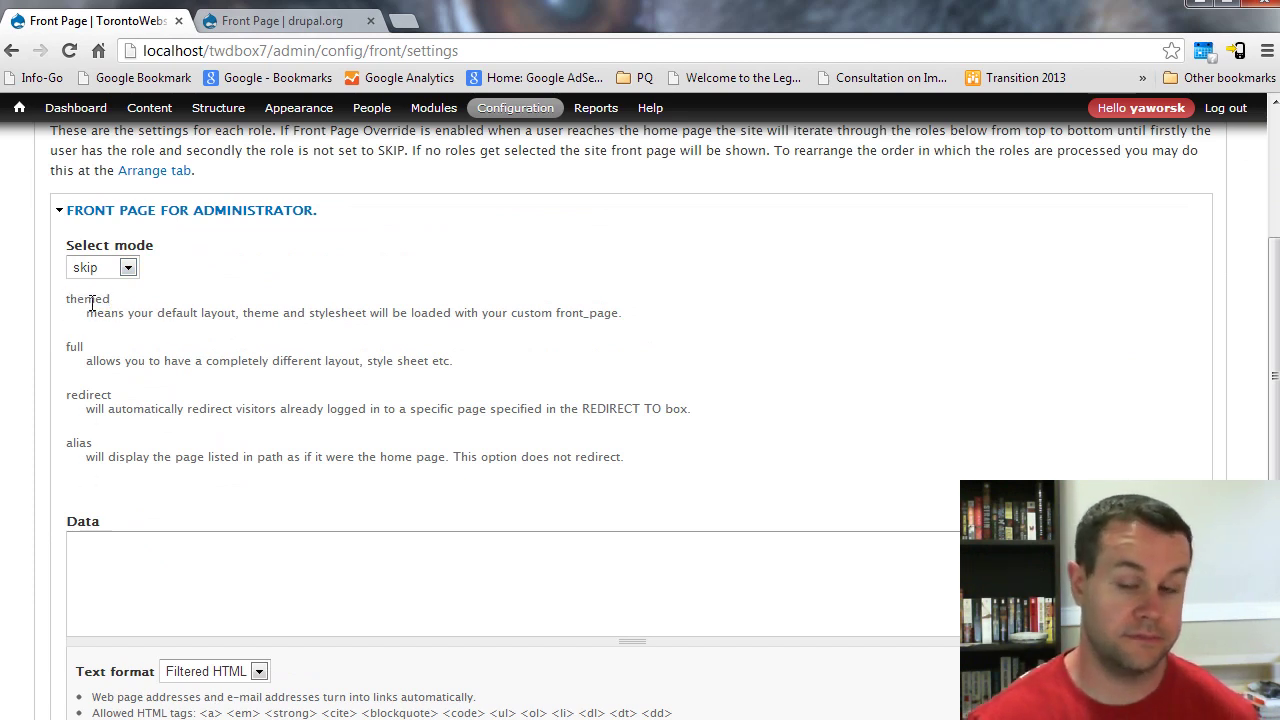
pyautogui.doubleClick(91, 301)
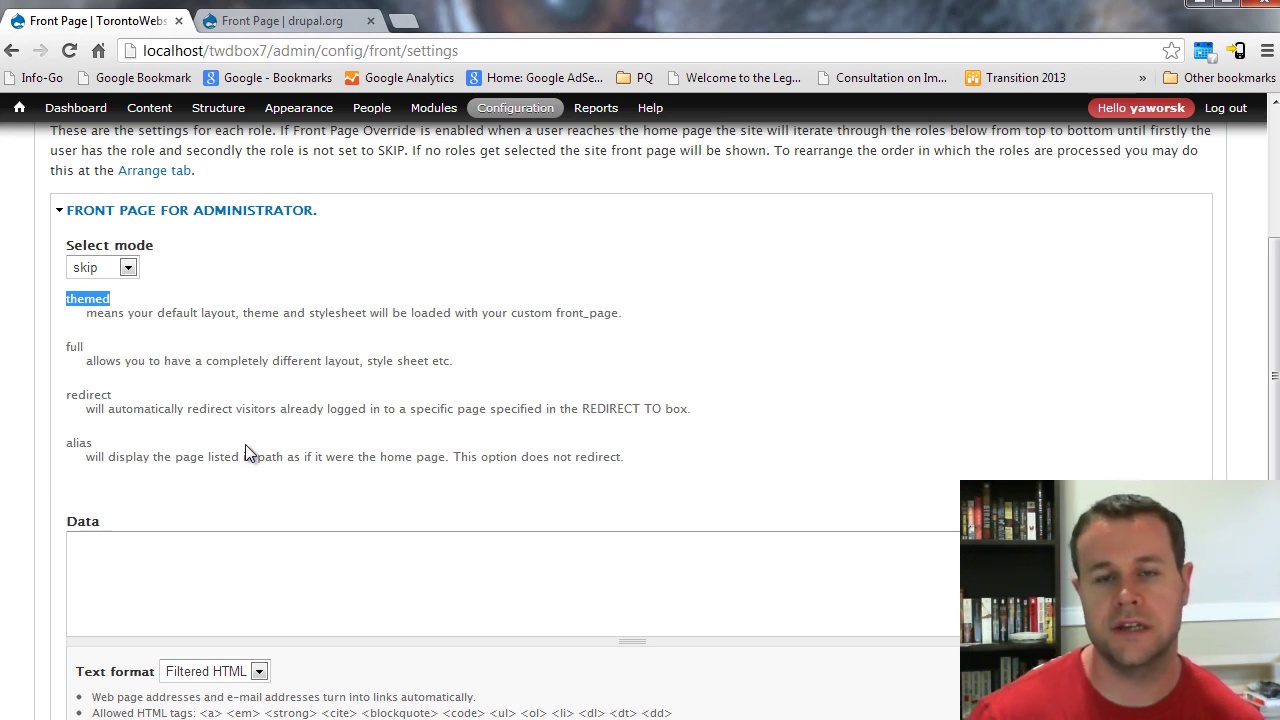
pyautogui.click(194, 557)
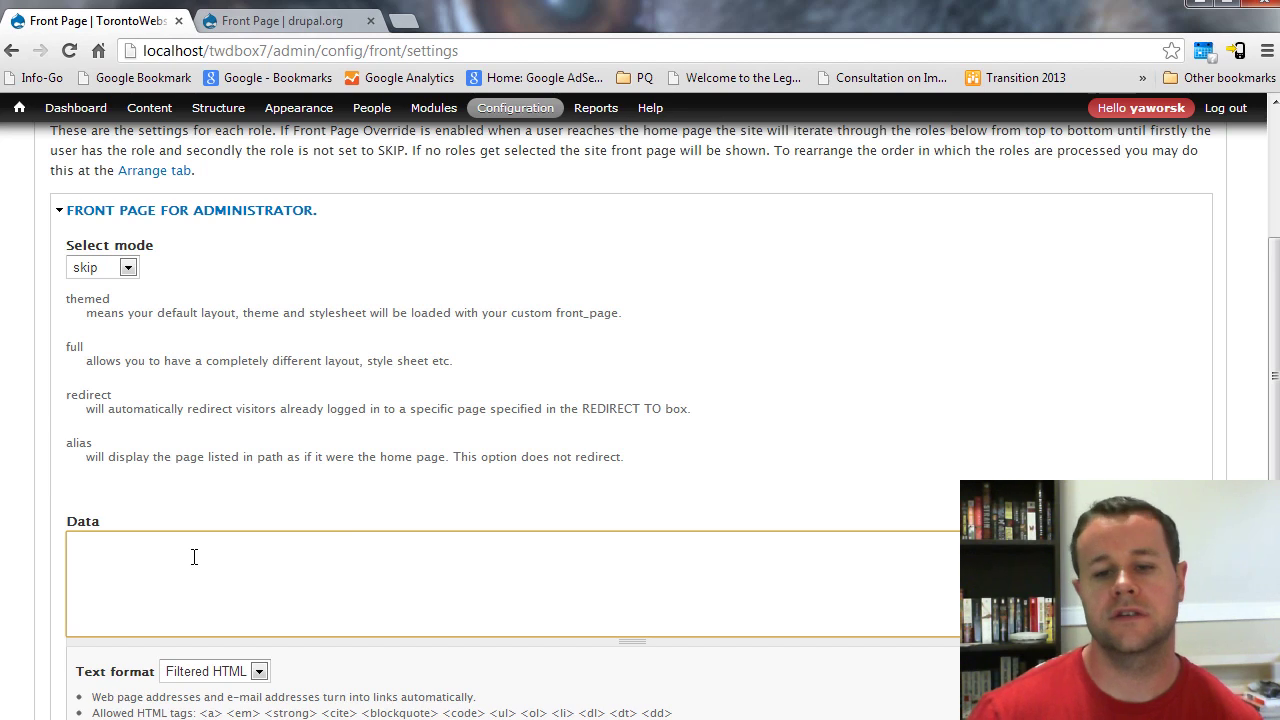
pyautogui.click(72, 346)
pyautogui.doubleClick(78, 348)
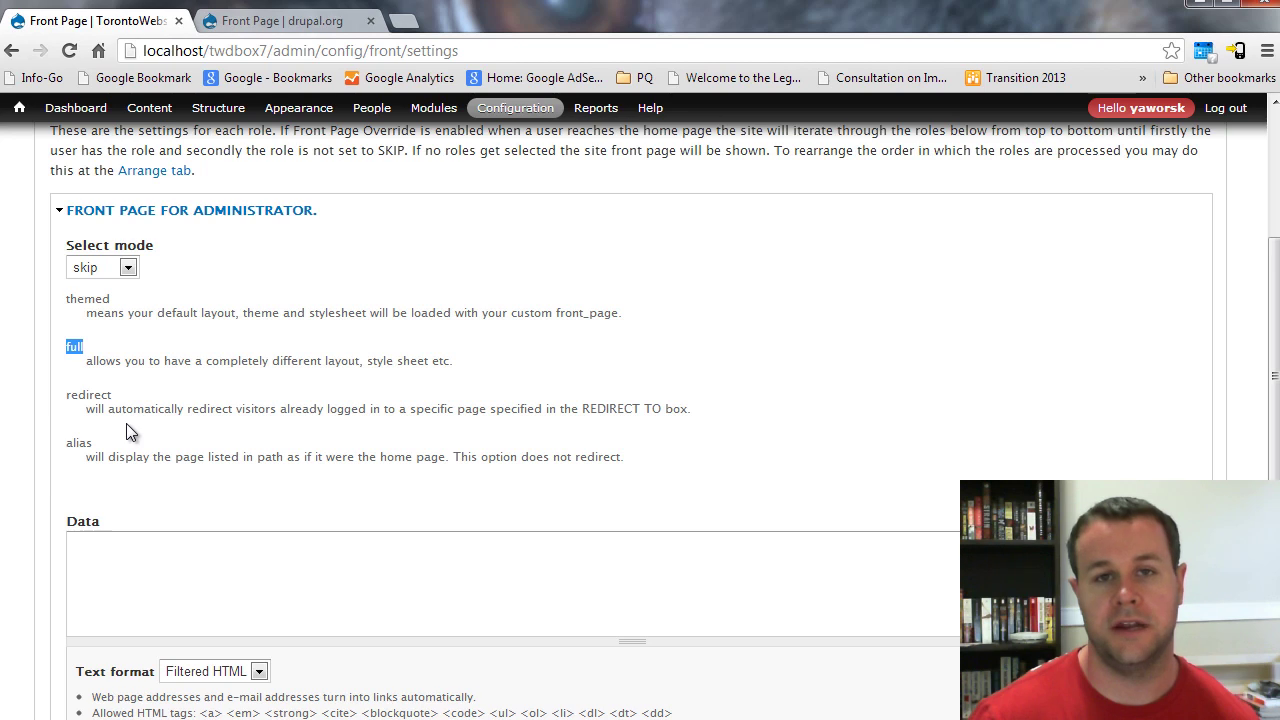
pyautogui.click(152, 580)
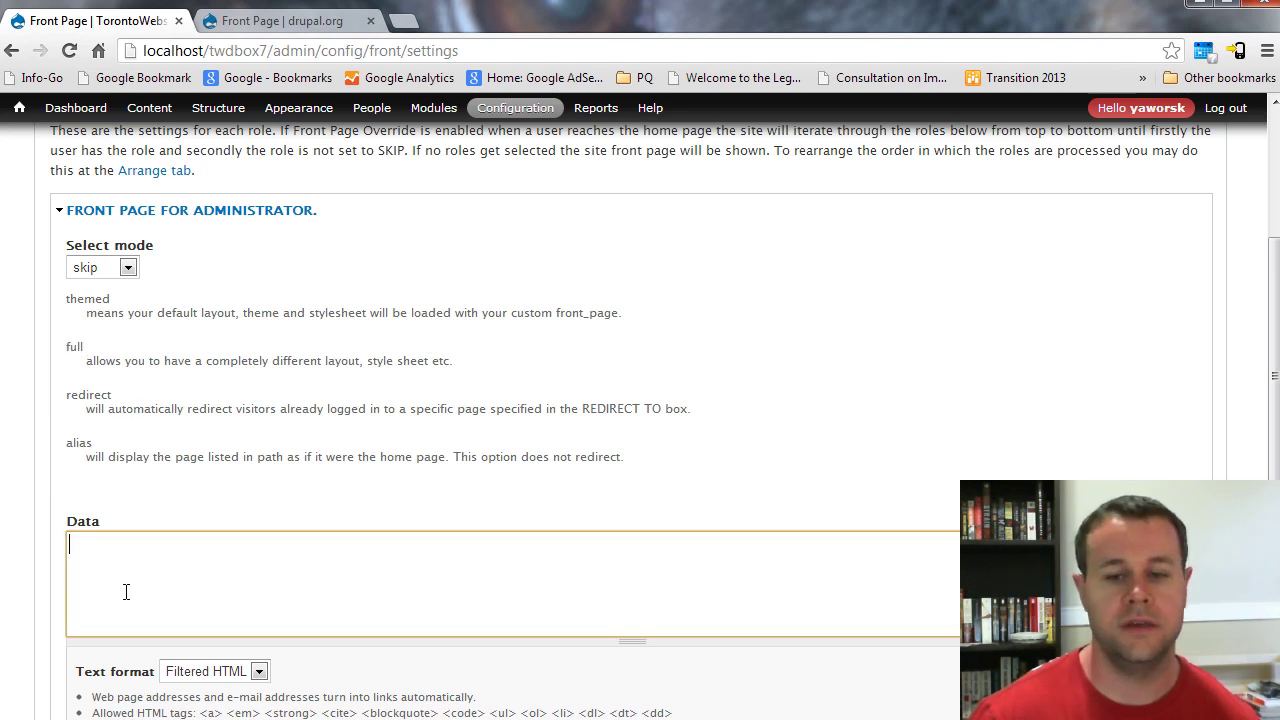
# Step: Examine the descriptions of the redirect and alias modes and the Path field they use
pyautogui.doubleClick(88, 394)
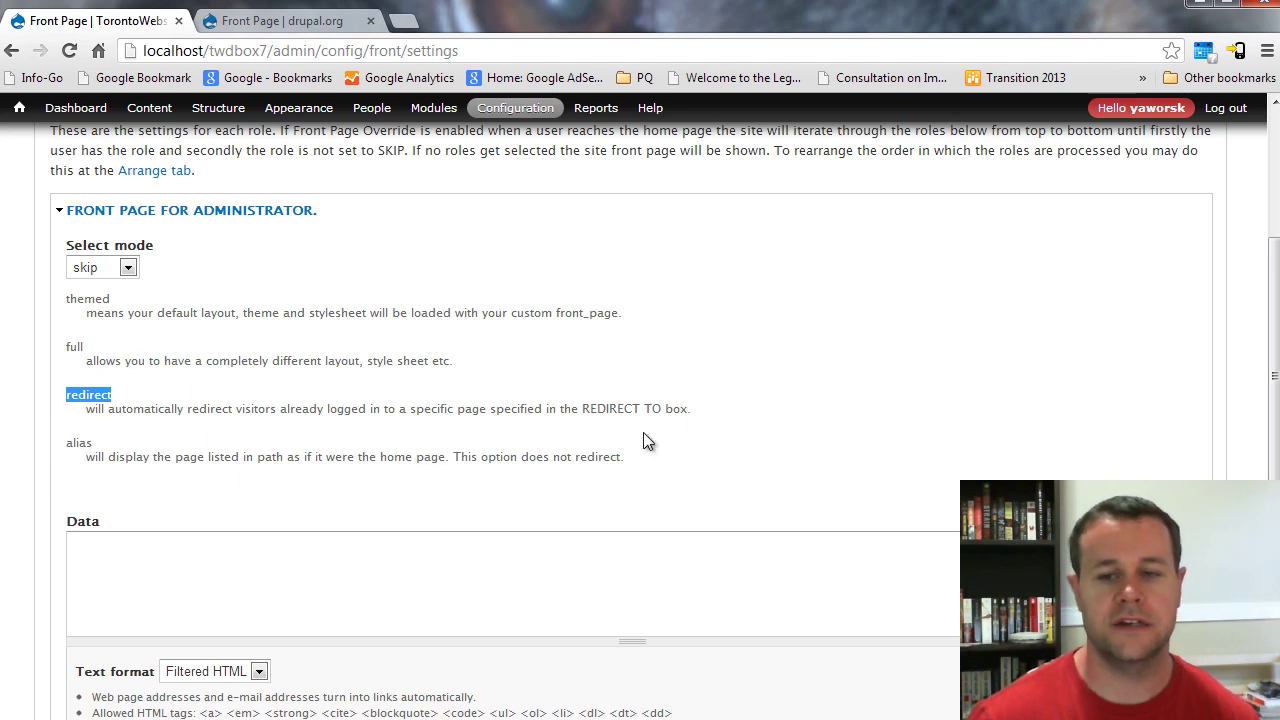
pyautogui.scroll(-3, 254, 434)
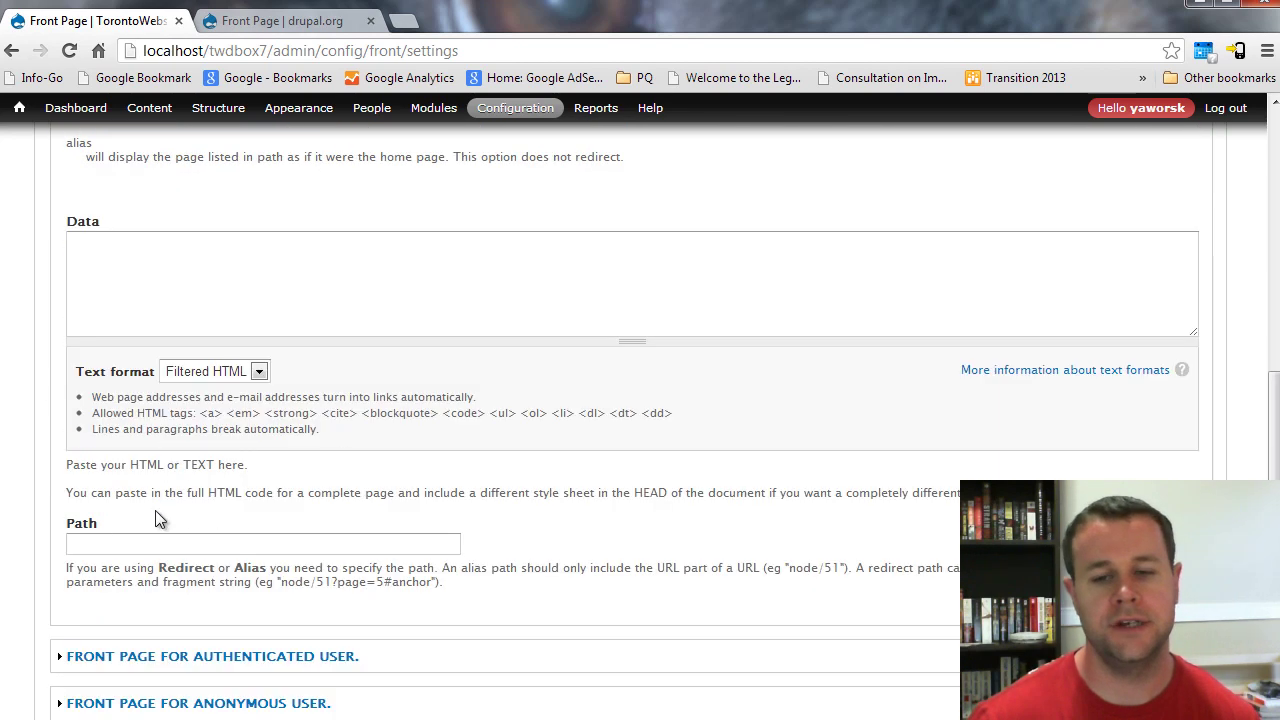
pyautogui.scroll(2, 300, 562)
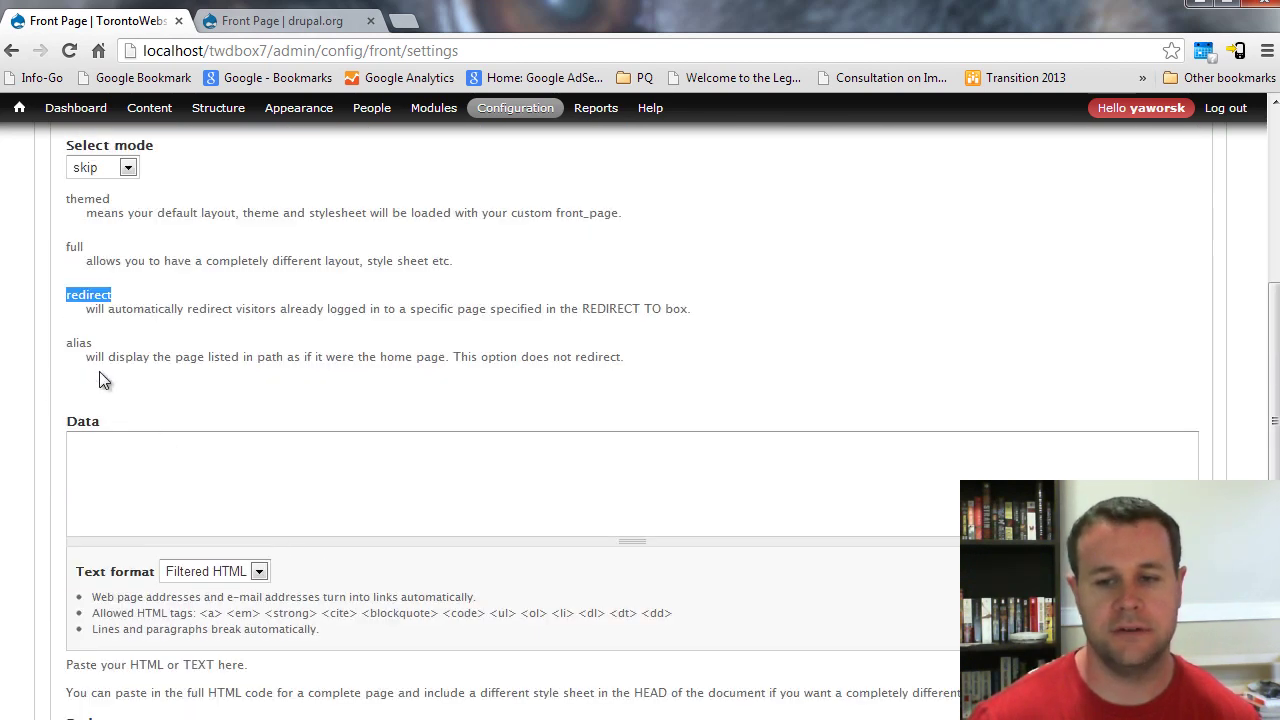
pyautogui.doubleClick(79, 345)
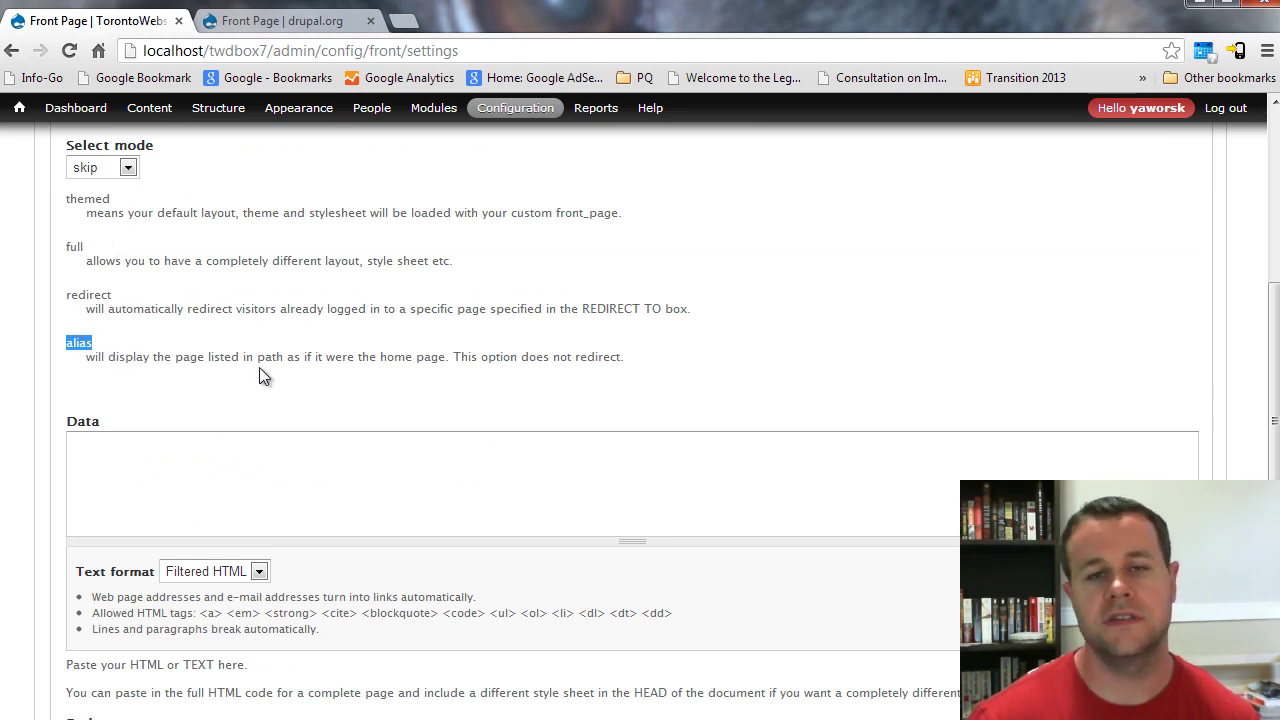
pyautogui.scroll(-1, 264, 370)
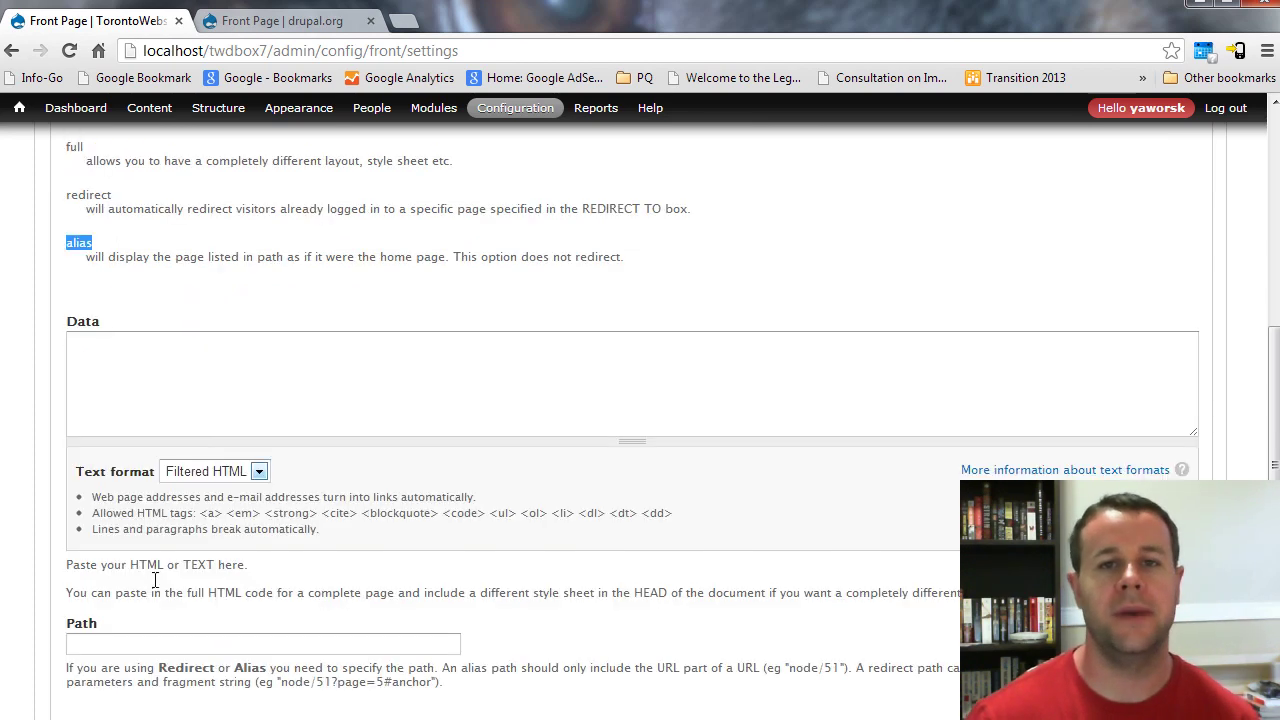
pyautogui.scroll(2, 248, 590)
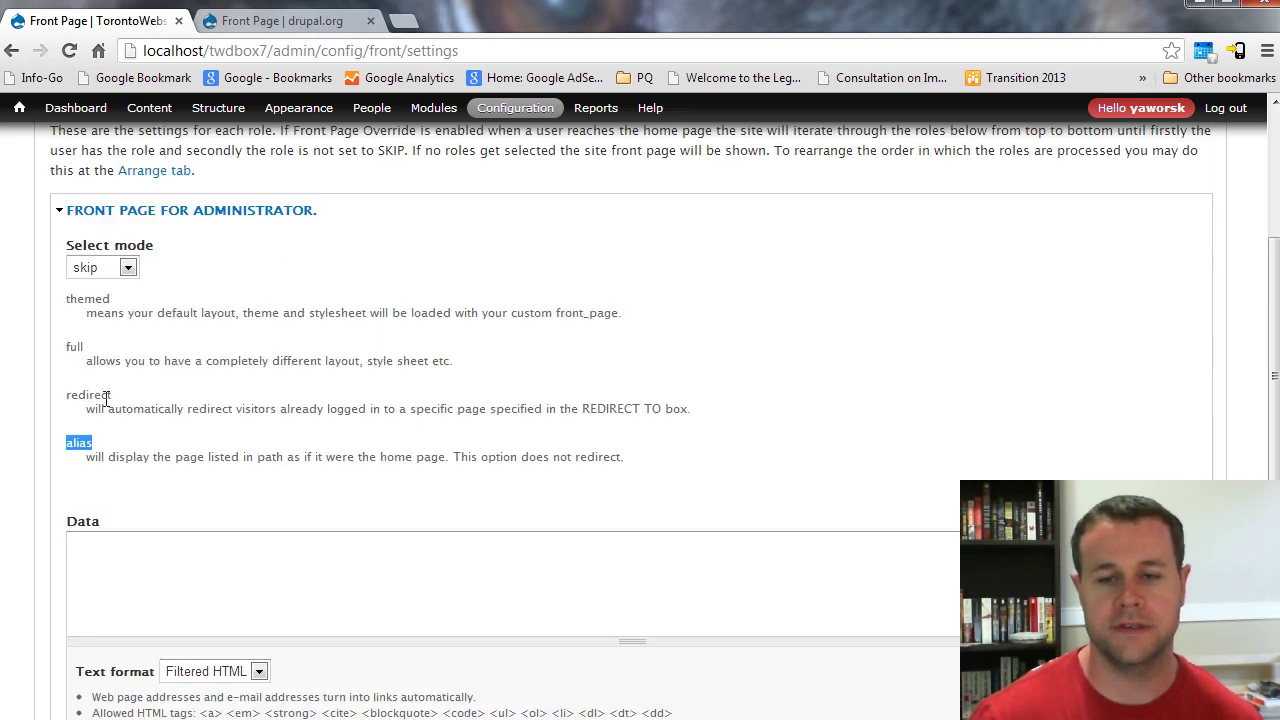
pyautogui.click(128, 452)
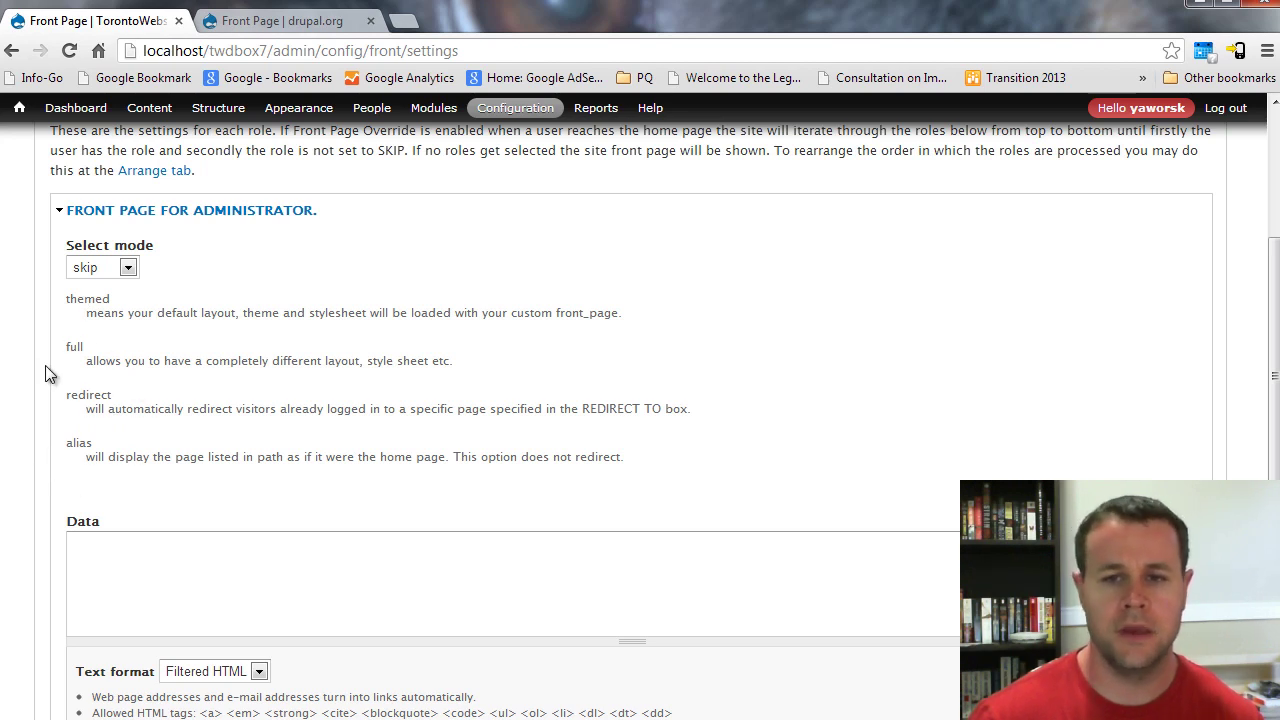
# Step: Set the administrator front page mode to themed
pyautogui.scroll(4, 246, 390)
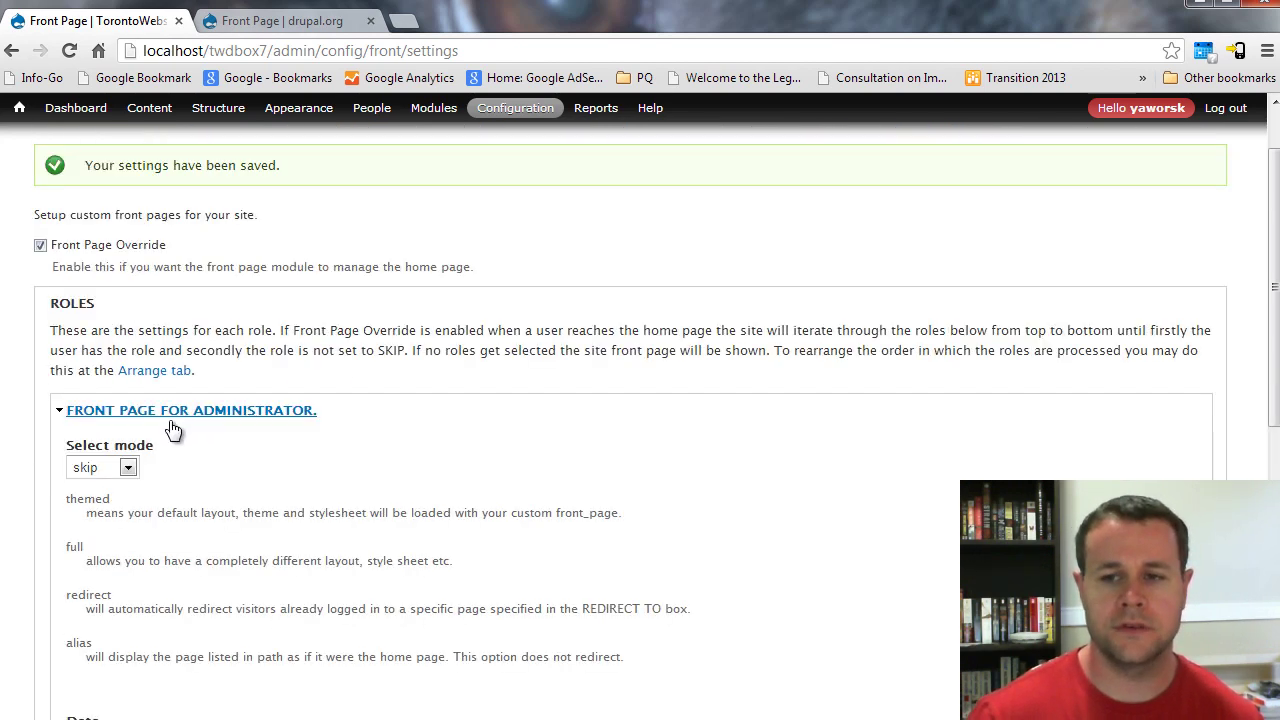
pyautogui.click(128, 468)
pyautogui.click(86, 499)
# Step: Enter "welcome to my site." as the administrator front page data and save the settings
pyautogui.scroll(-8, 220, 492)
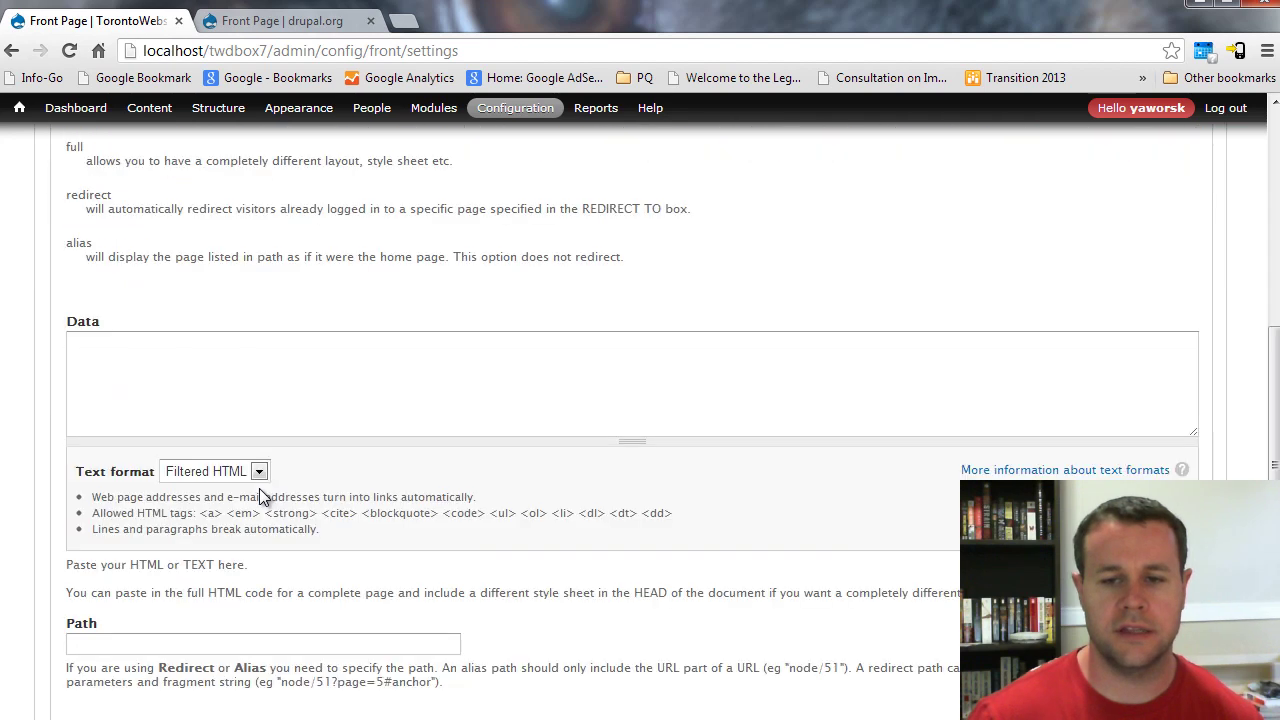
pyautogui.click(160, 402)
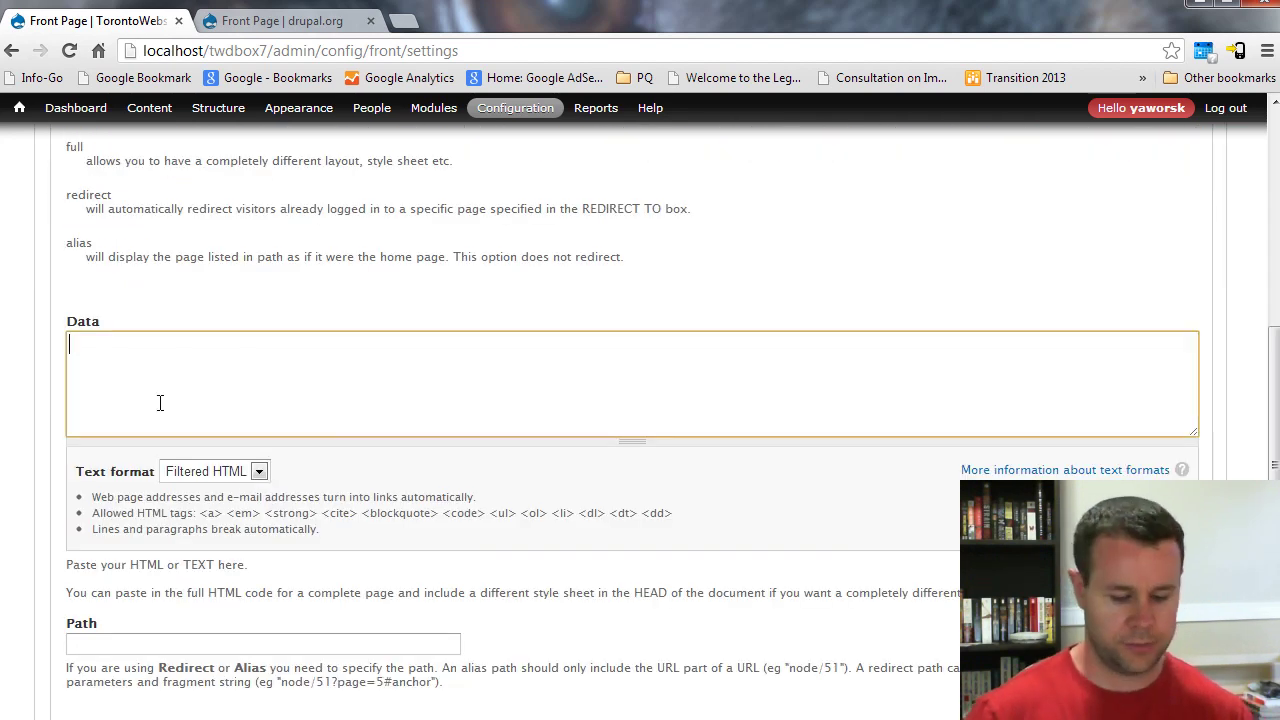
pyautogui.write('wel')
pyautogui.press('BackSpace')
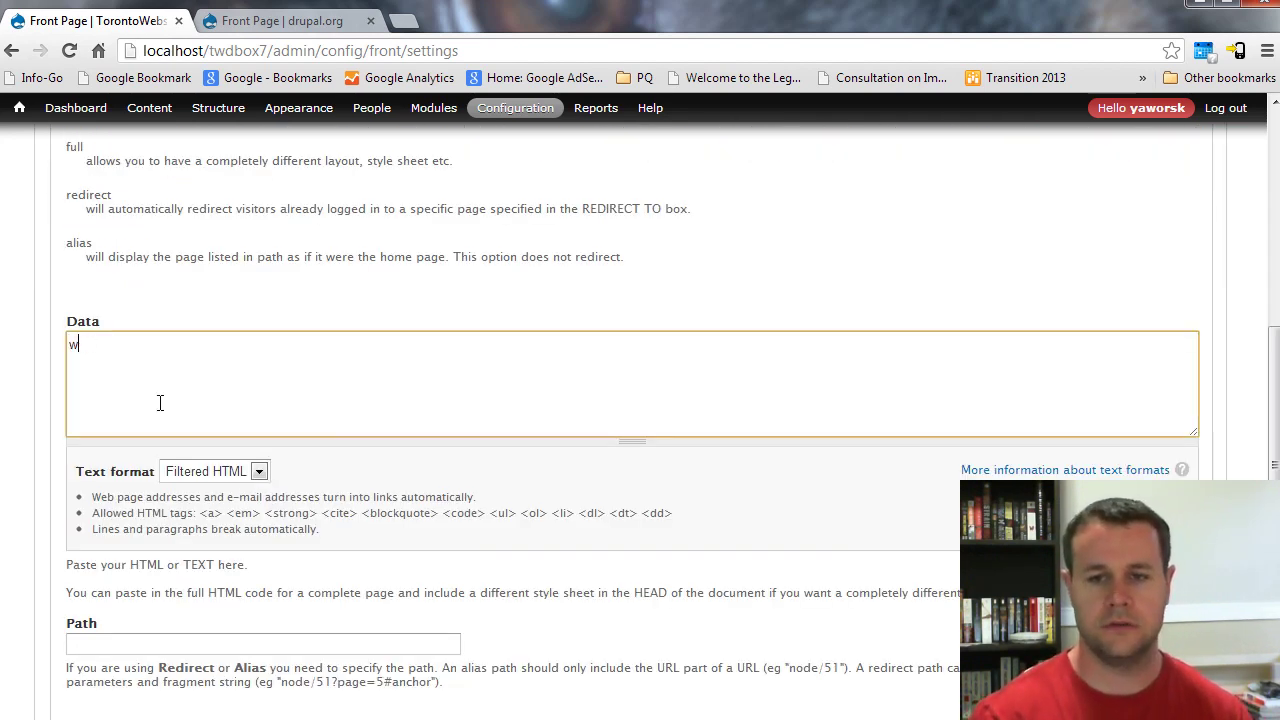
pyautogui.write('elcome to my site.')
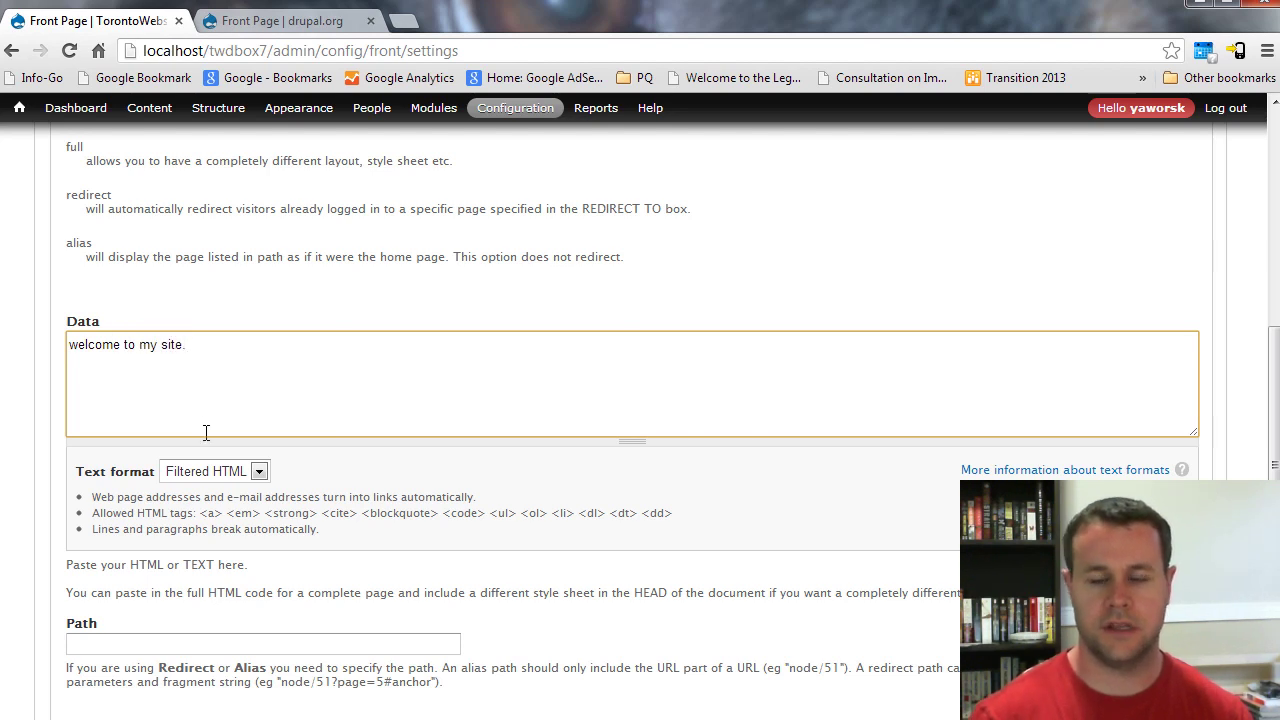
pyautogui.scroll(-2, 206, 440)
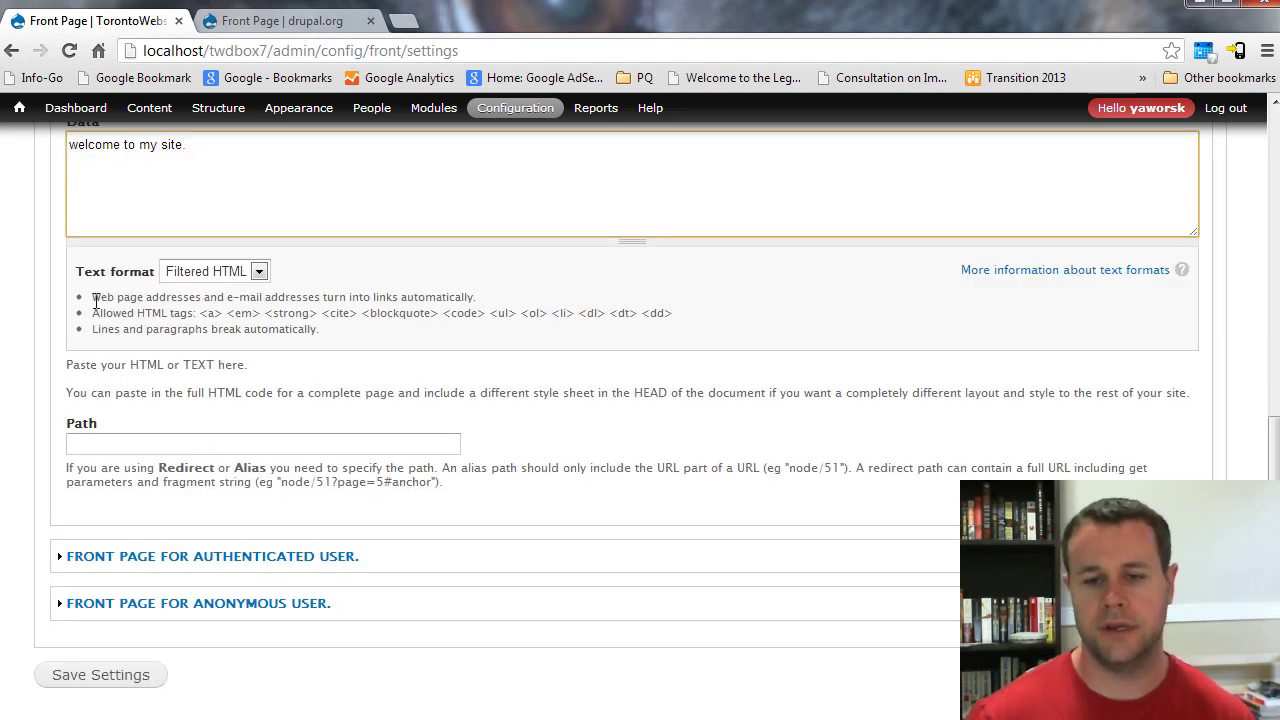
pyautogui.scroll(4, 94, 300)
pyautogui.scroll(1, 94, 308)
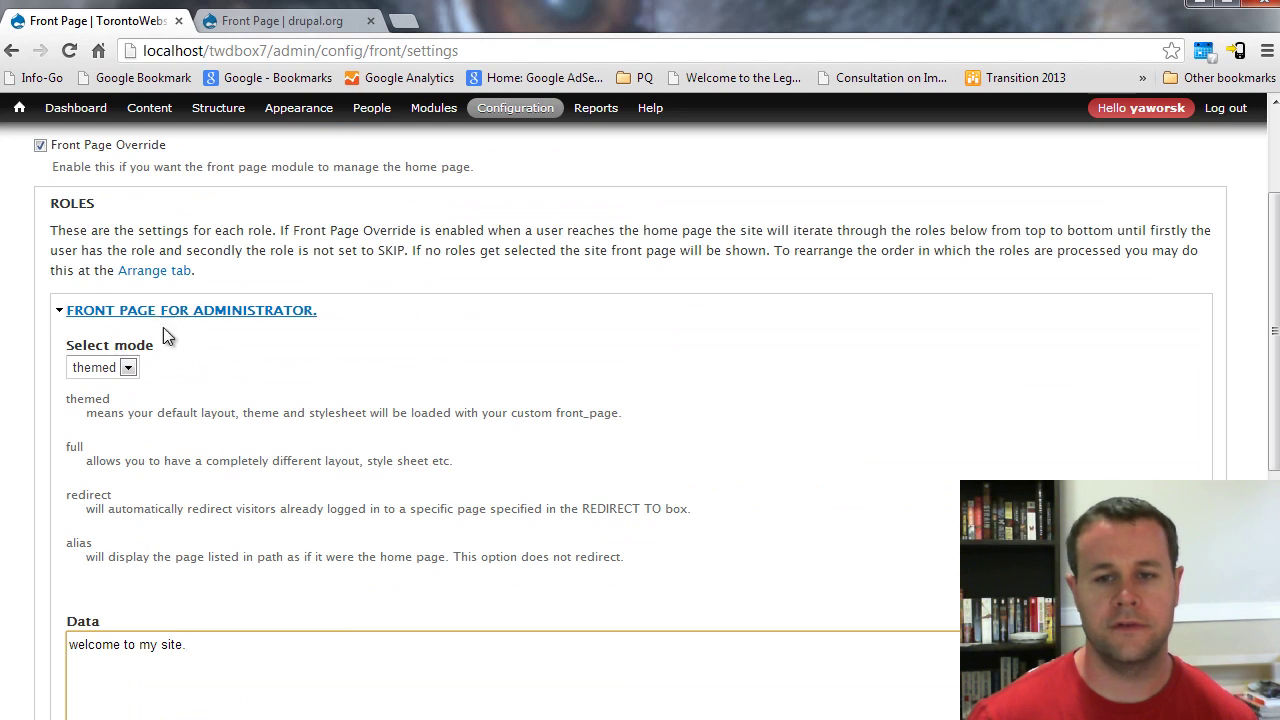
pyautogui.scroll(-5, 214, 403)
pyautogui.click(118, 657)
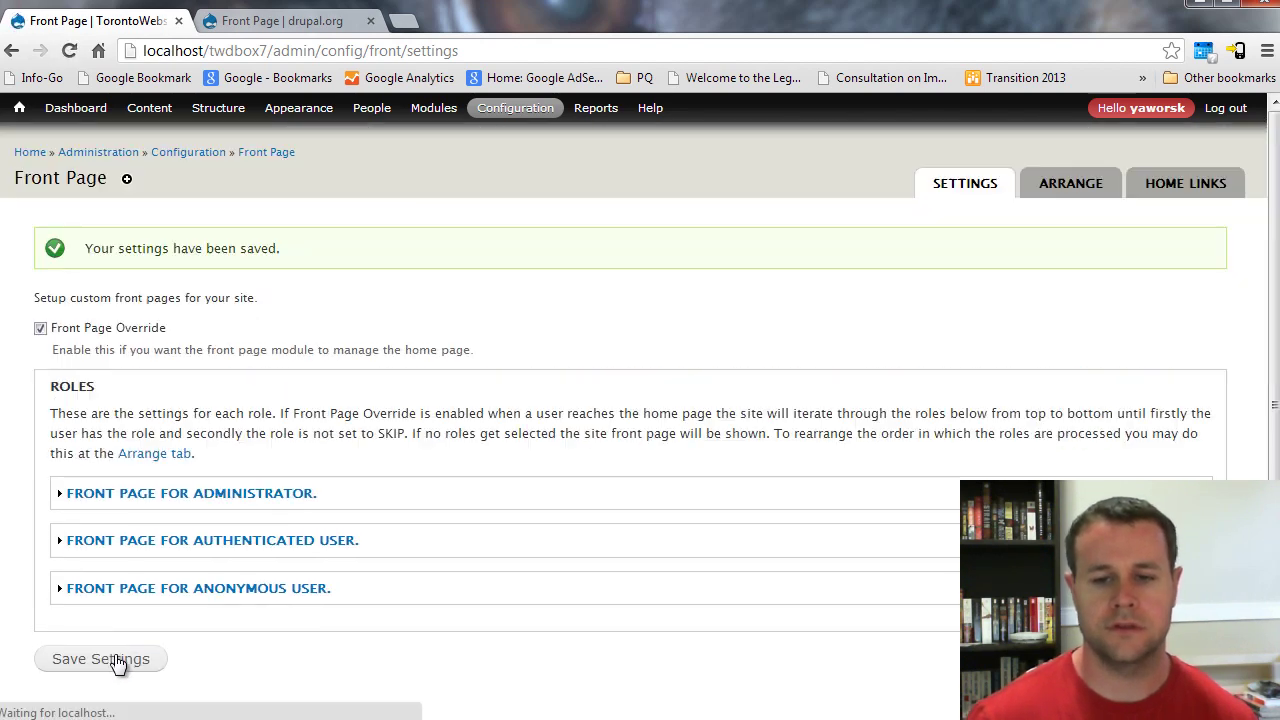
# Step: Open the site's home page in a new browser tab and check its main content text
pyautogui.rightClick(28, 150)
pyautogui.click(62, 170)
pyautogui.click(275, 20)
pyautogui.moveTo(545, 314); pyautogui.dragTo(416, 315)
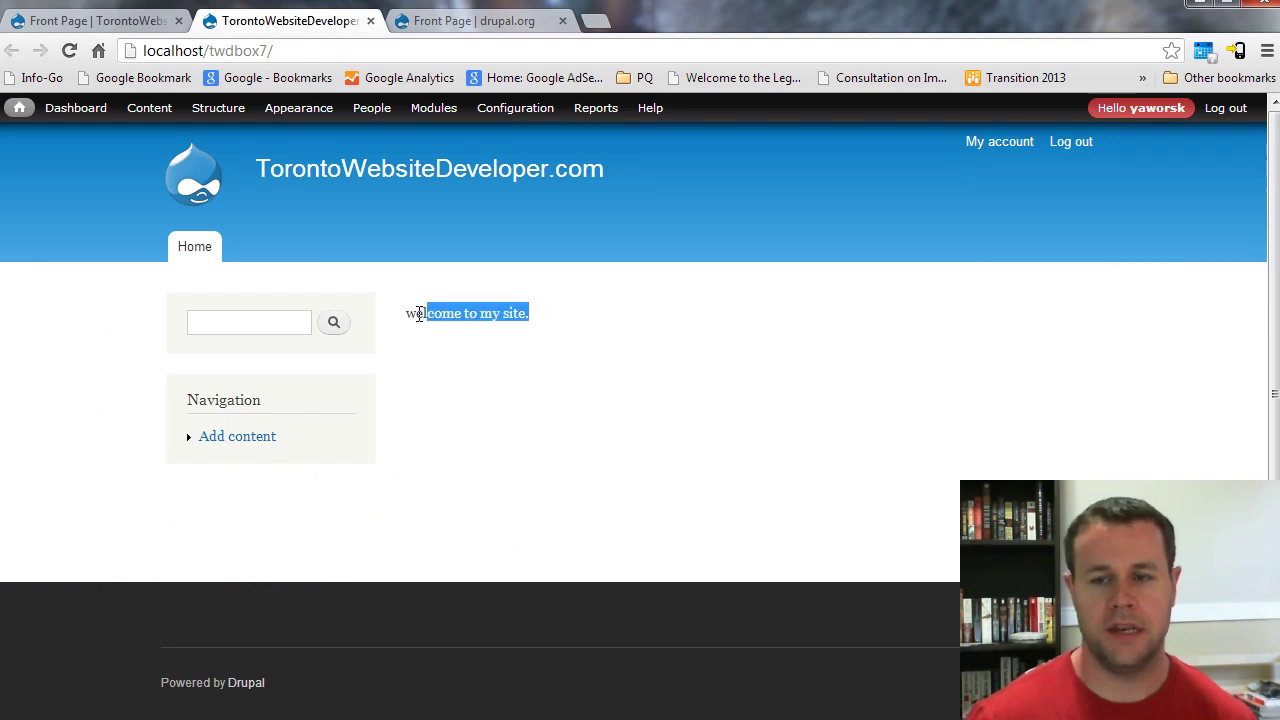
# Step: Set the administrator front page mode to full and save the Front Page settings
pyautogui.click(462, 324)
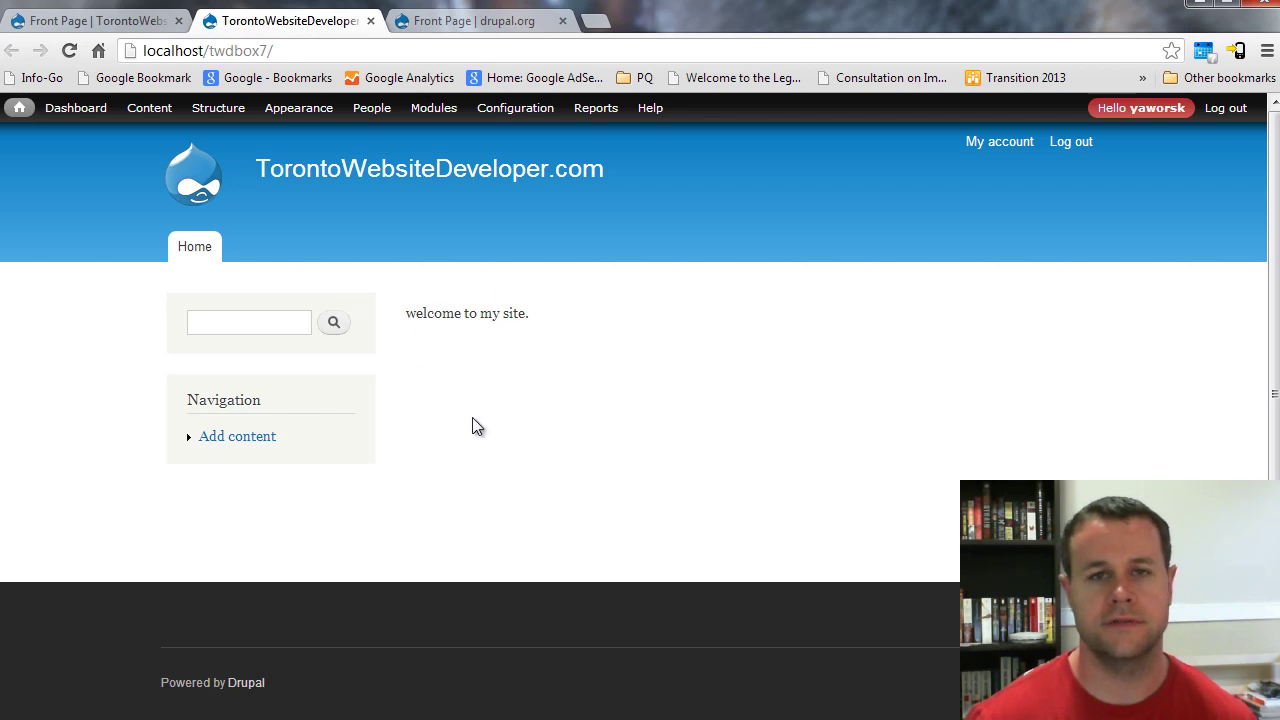
pyautogui.click(96, 22)
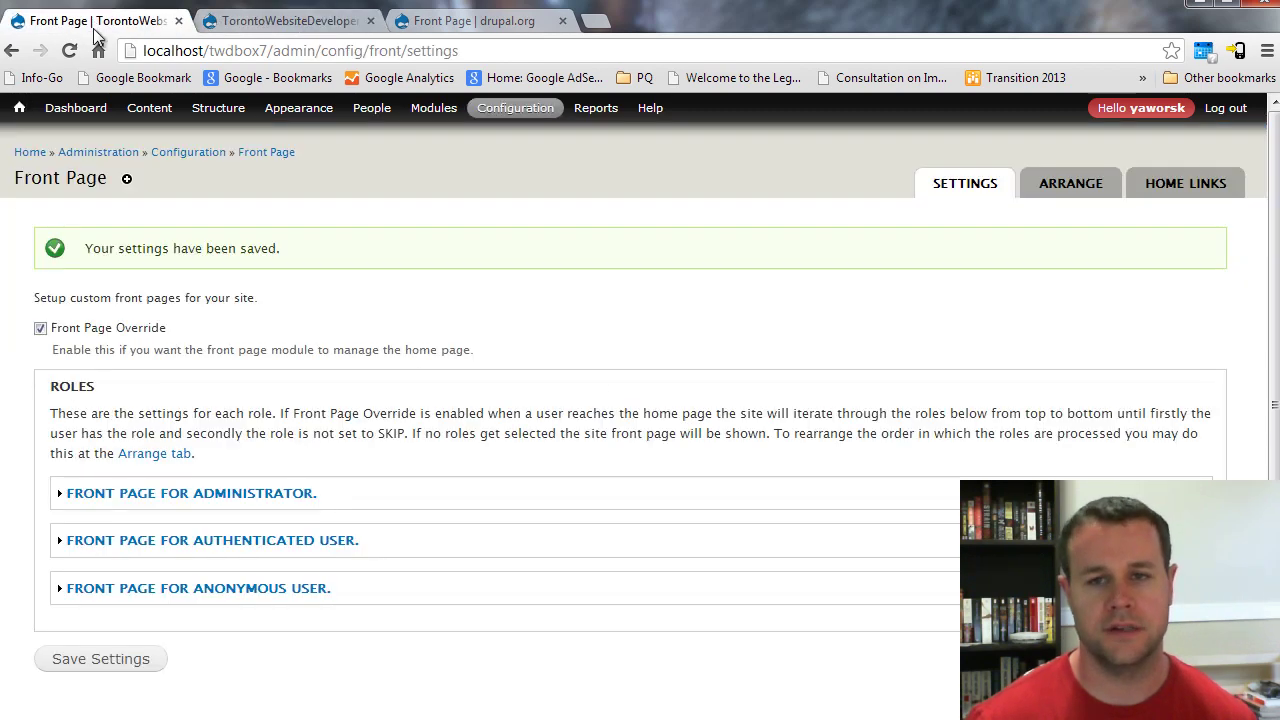
pyautogui.click(188, 493)
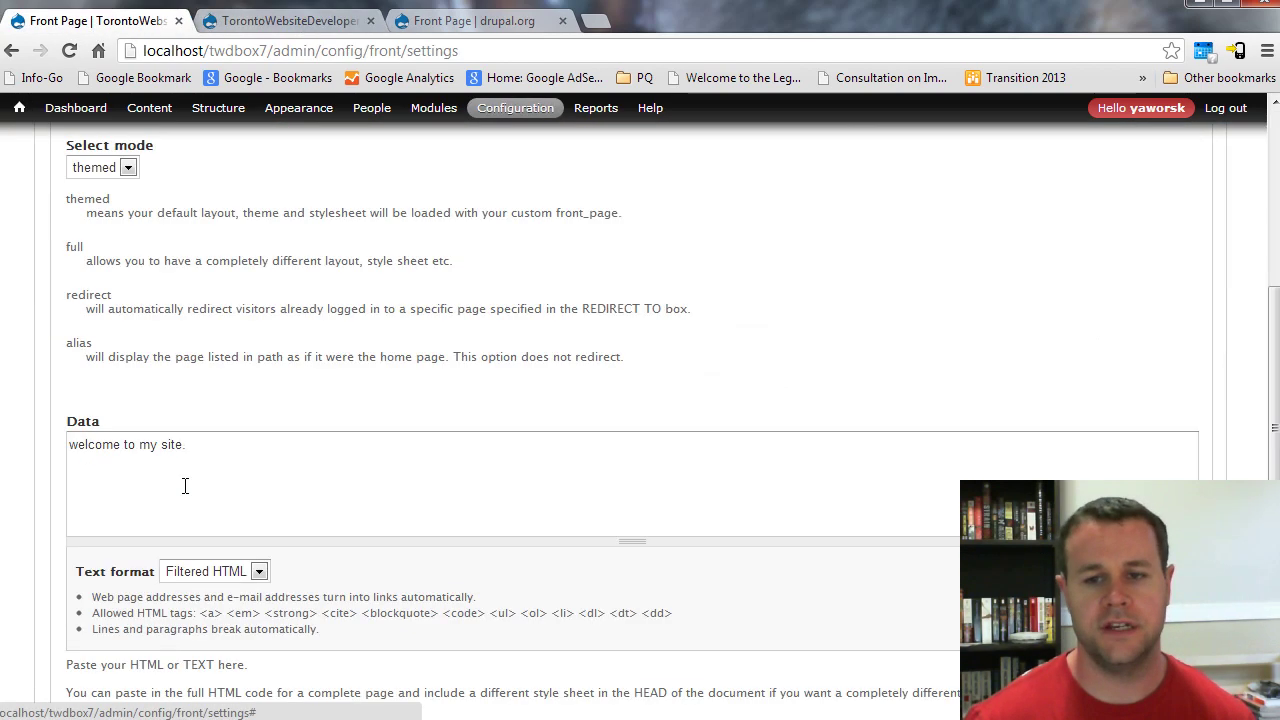
pyautogui.click(117, 170)
pyautogui.click(92, 217)
pyautogui.scroll(-3, 209, 392)
pyautogui.click(130, 650)
# Step: Reload the site's home page to check how the full mode displays it
pyautogui.click(234, 25)
pyautogui.moveTo(235, 195)
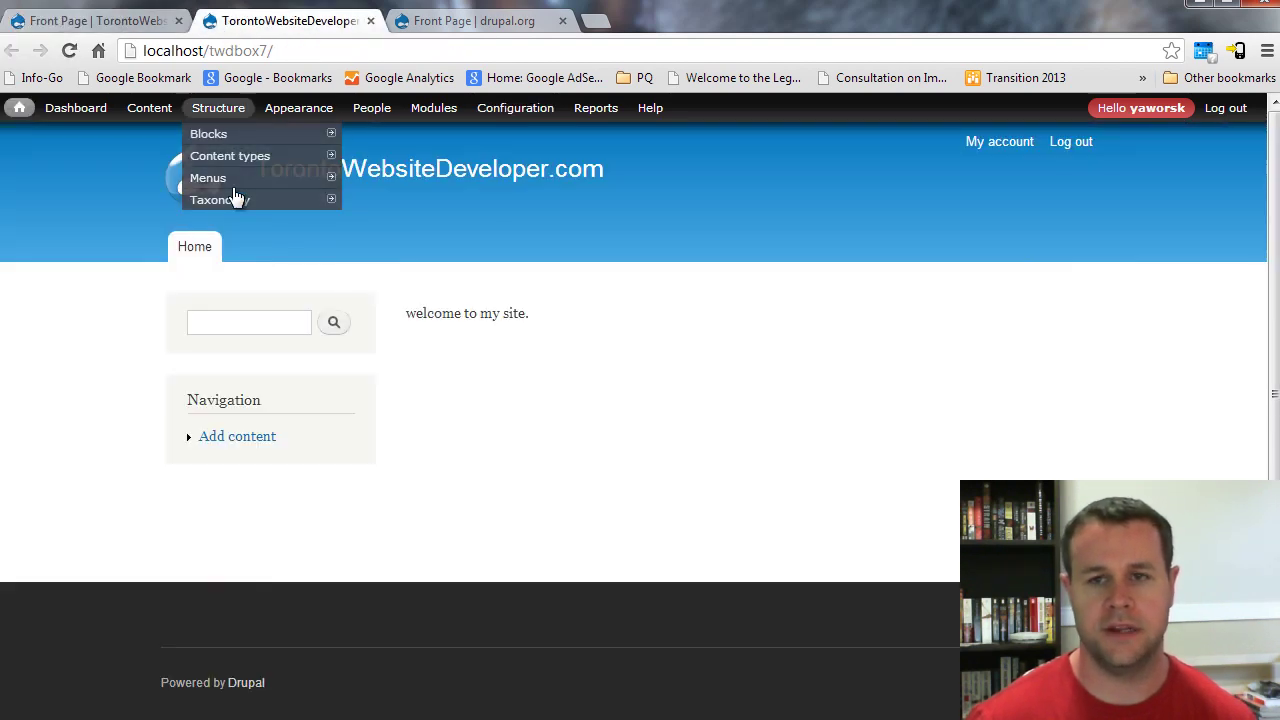
pyautogui.press('F5')
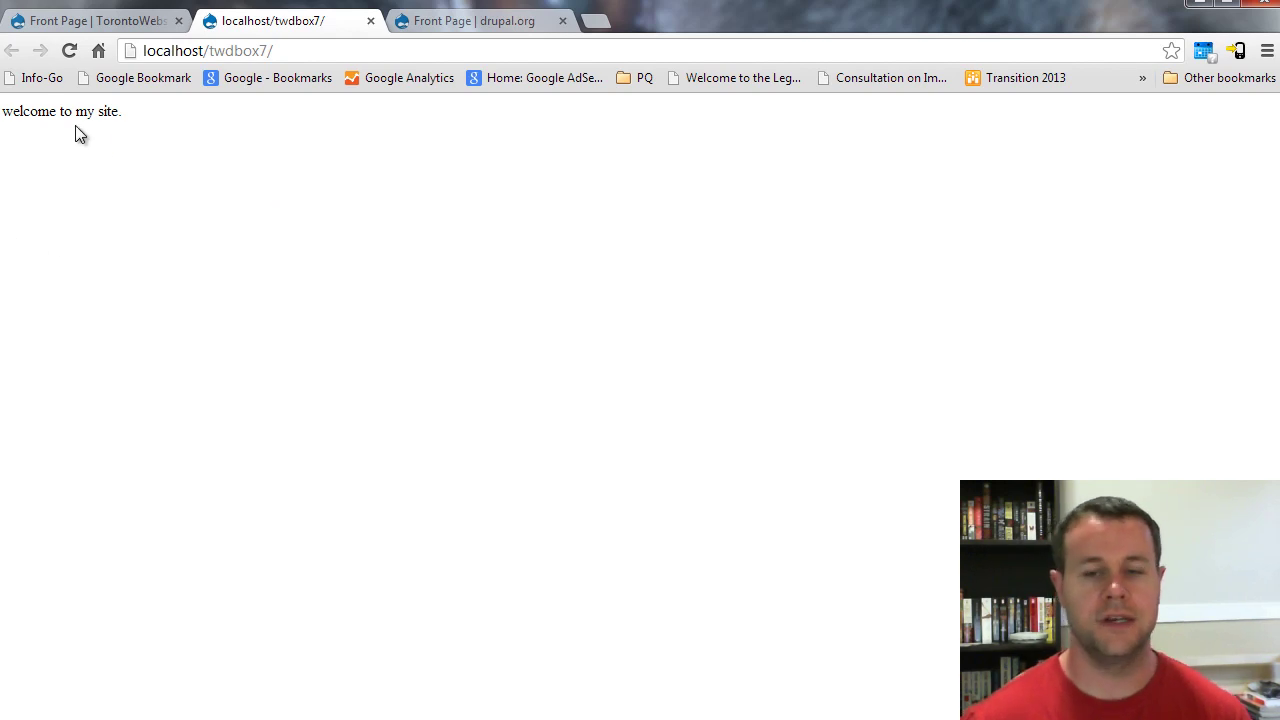
# Step: View the home page's source code, inspect its markup, and close the source view
pyautogui.rightClick(226, 150)
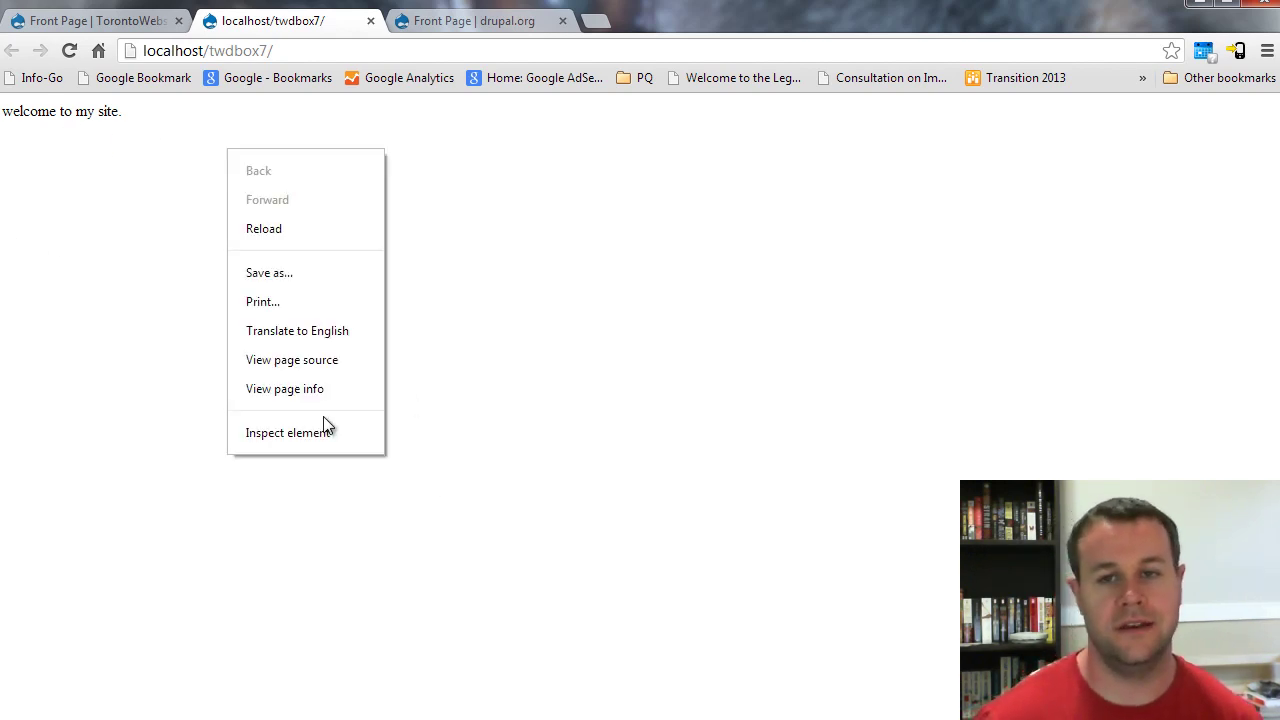
pyautogui.click(318, 362)
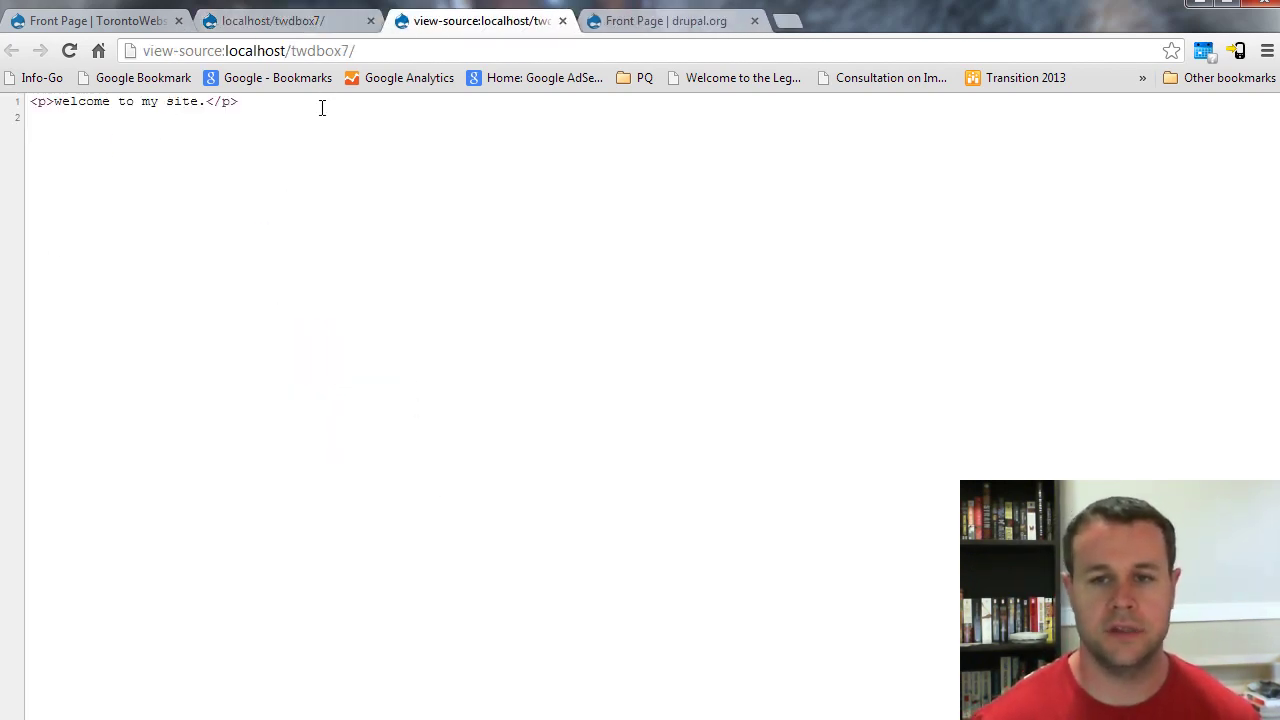
pyautogui.moveTo(269, 108); pyautogui.dragTo(9, 100)
pyautogui.click(166, 122)
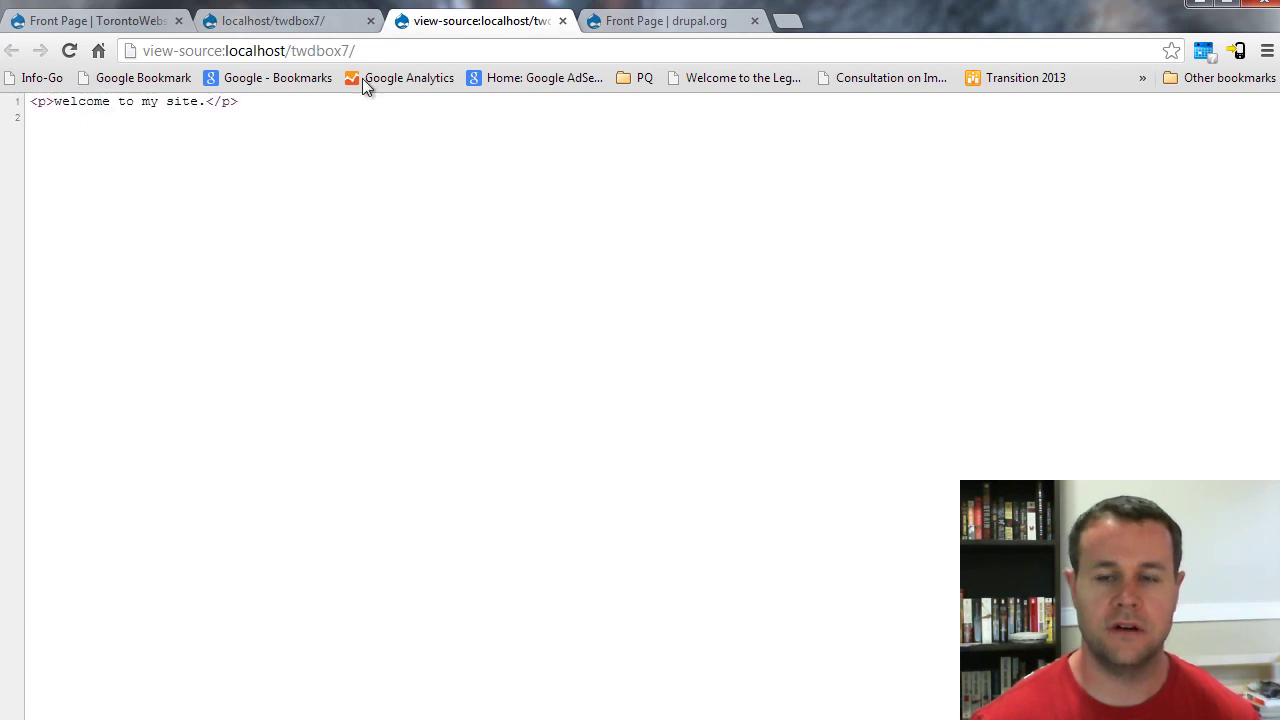
pyautogui.click(563, 21)
# Step: Review the anonymous user's front page options in the Front Page settings, then collapse that section
pyautogui.click(163, 20)
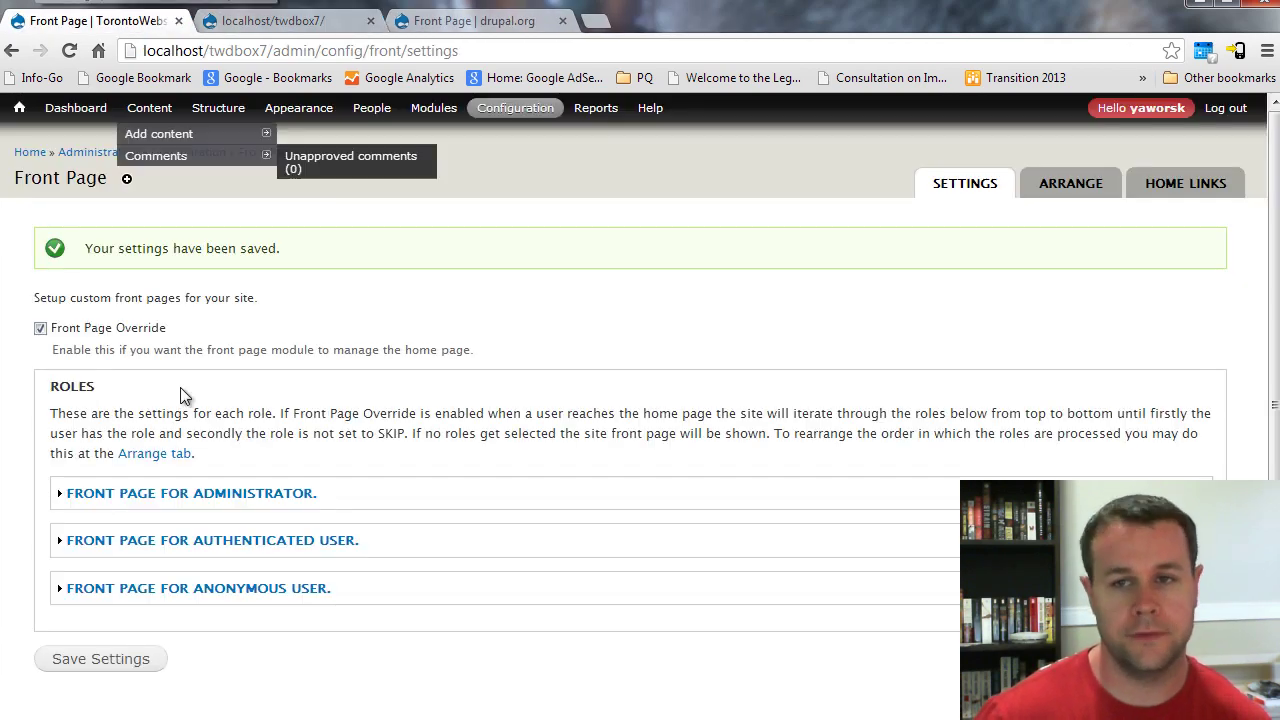
pyautogui.click(177, 588)
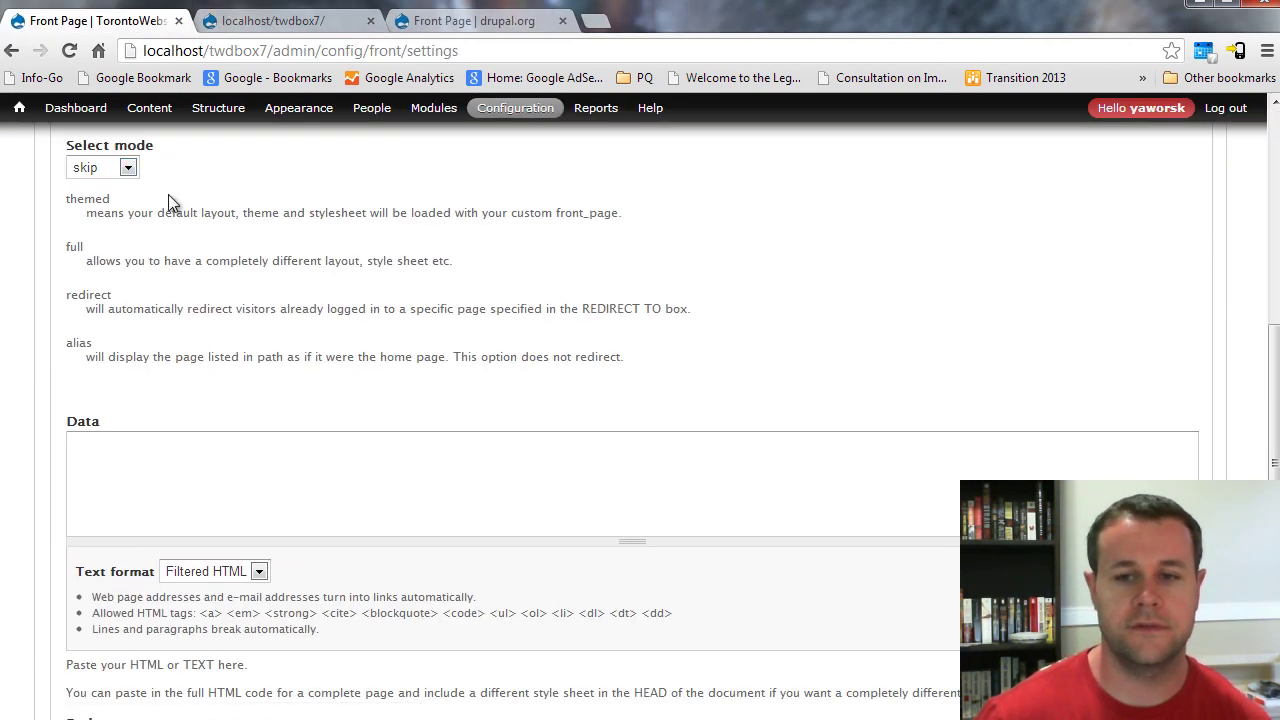
pyautogui.scroll(1, 168, 203)
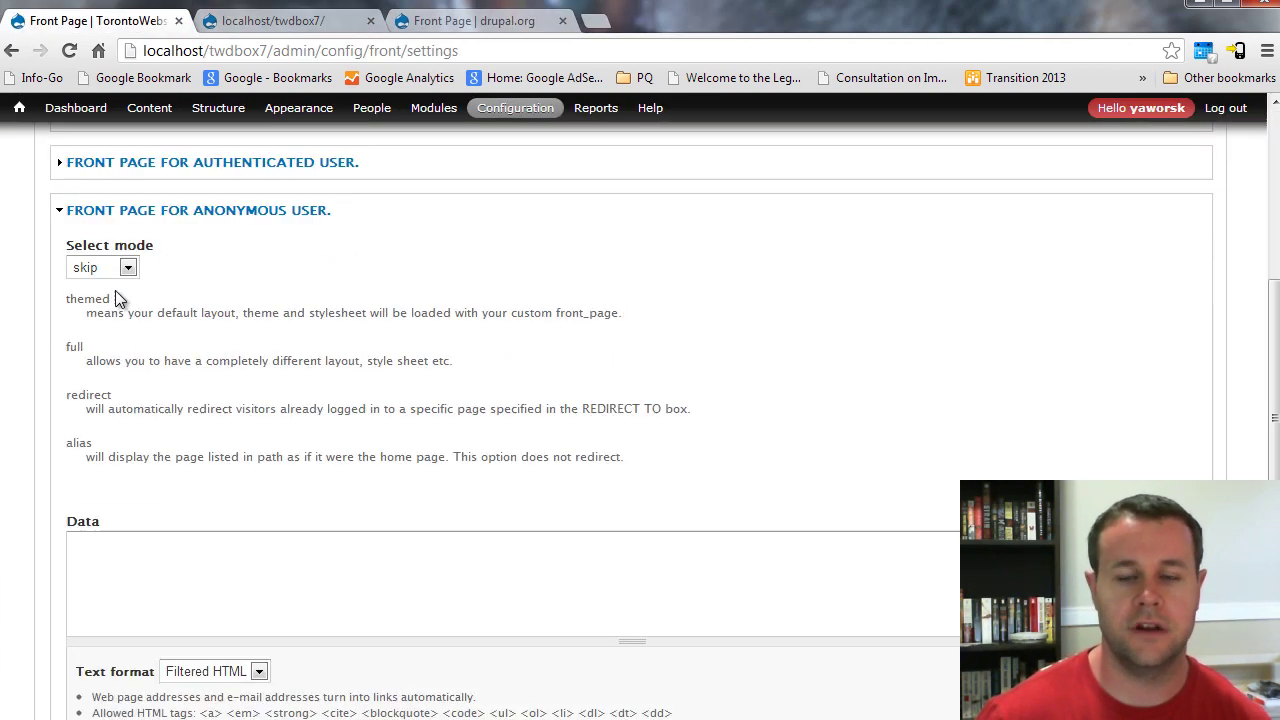
pyautogui.click(145, 562)
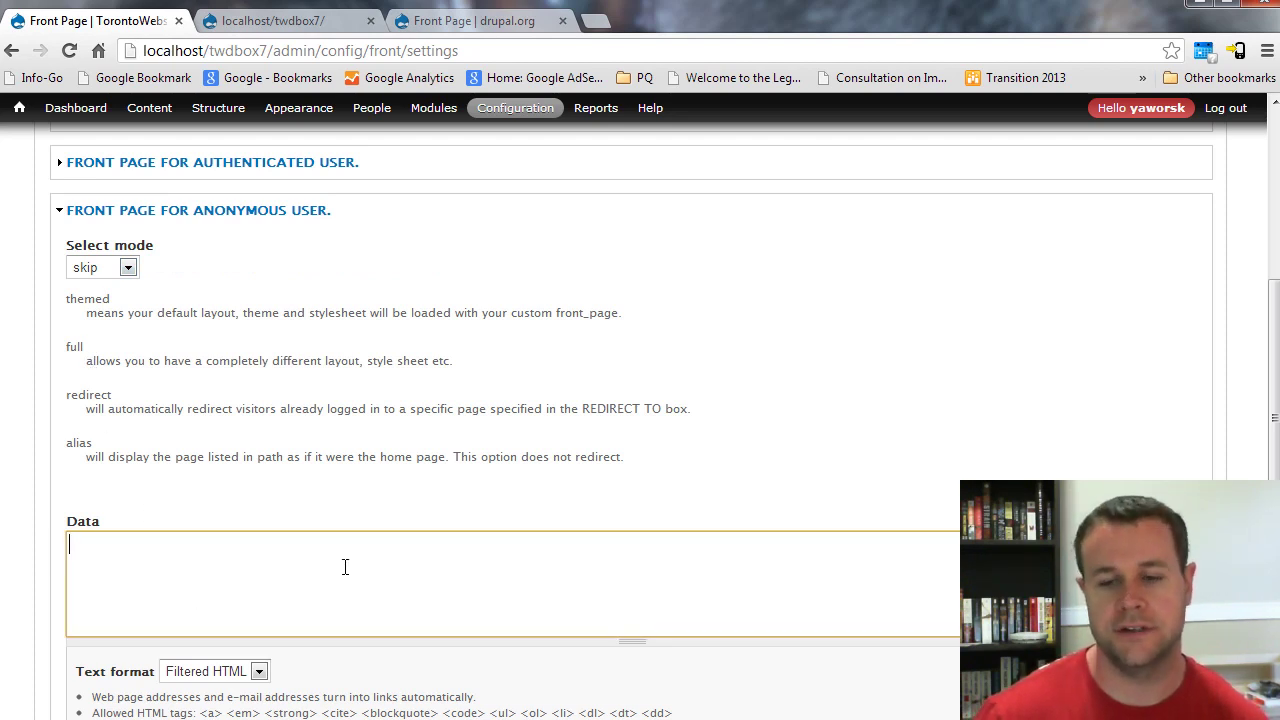
pyautogui.scroll(3, 352, 569)
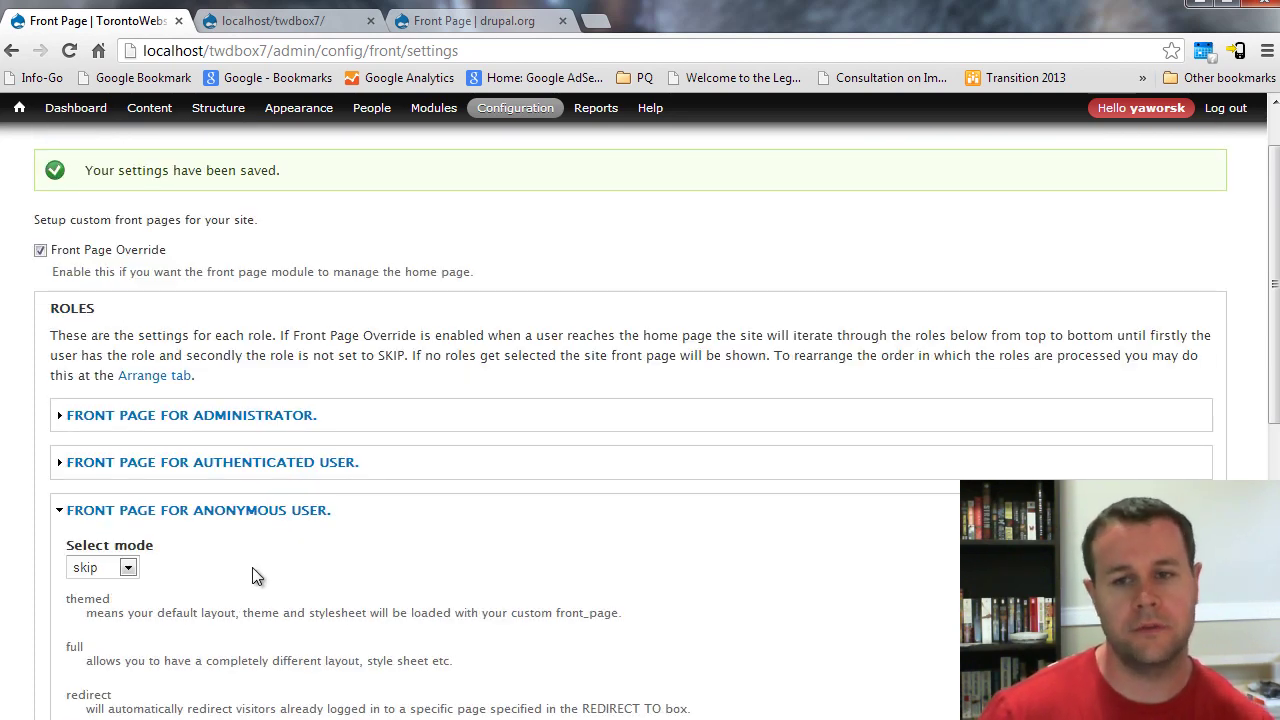
pyautogui.scroll(-1, 253, 576)
pyautogui.click(237, 418)
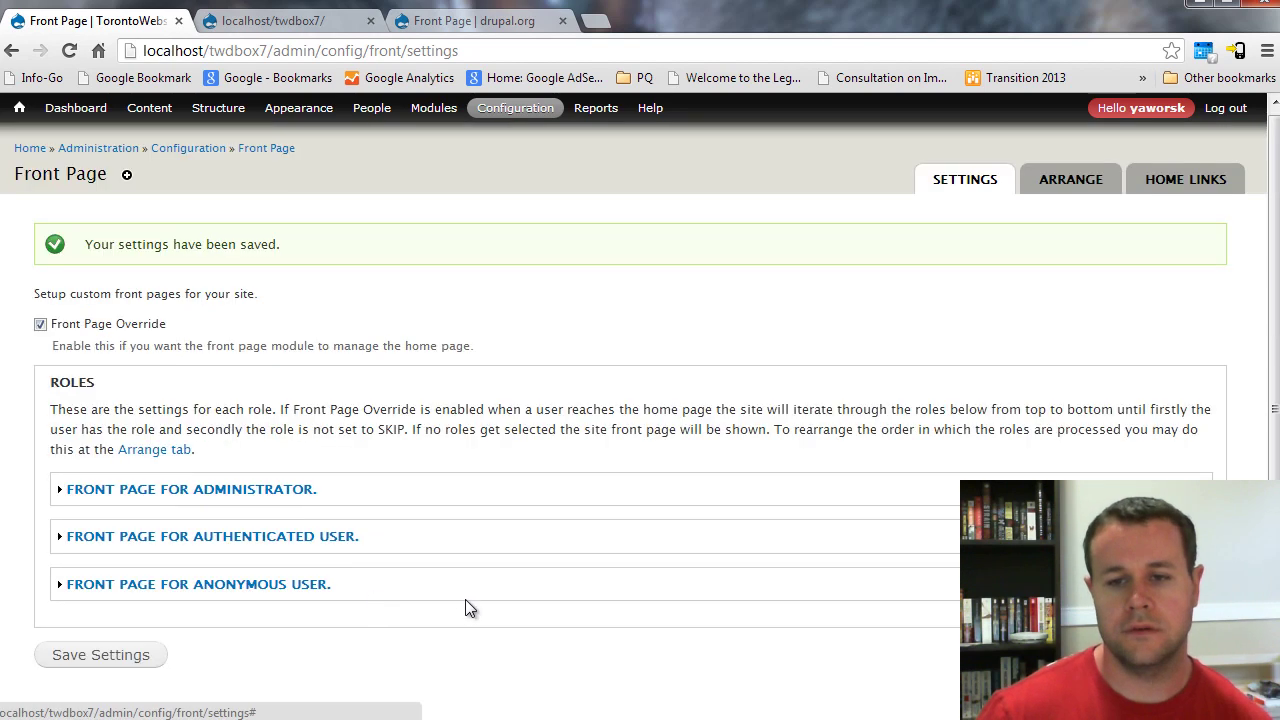
# Step: Examine the order in which roles are processed for custom front pages, focusing on the administrator role
pyautogui.click(1058, 181)
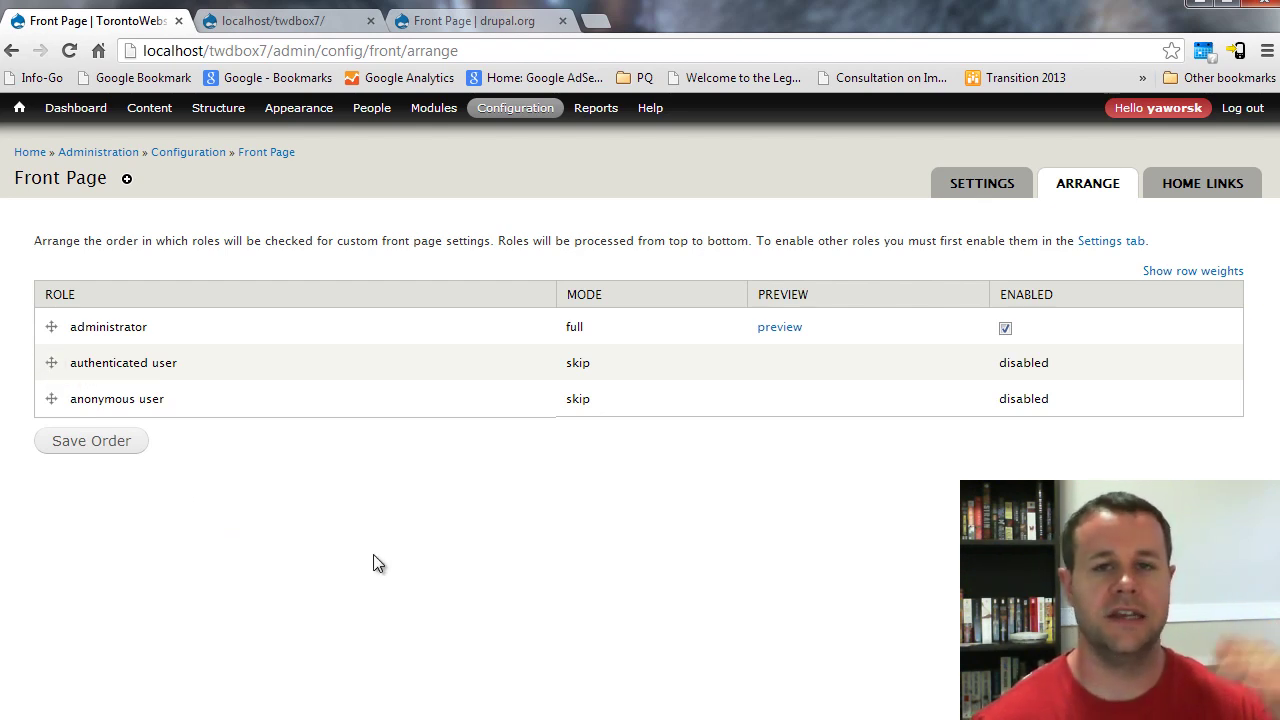
pyautogui.moveTo(72, 329); pyautogui.dragTo(161, 328)
pyautogui.click(165, 327)
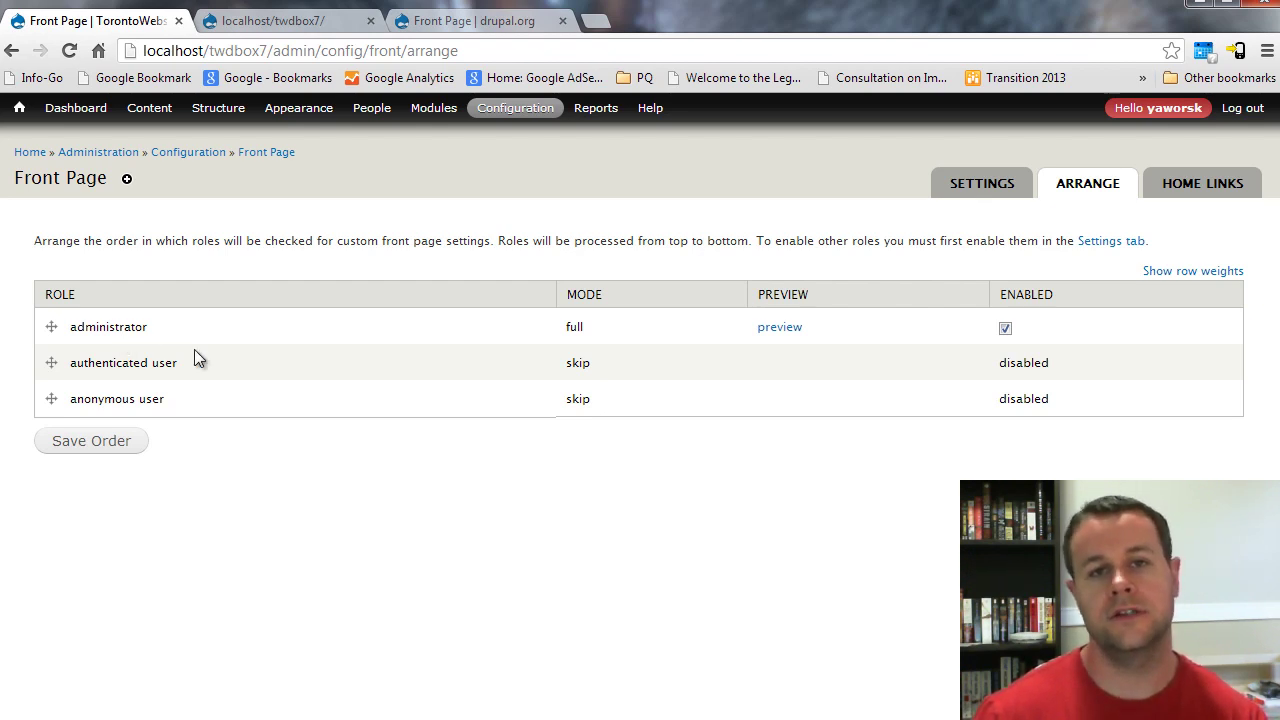
pyautogui.doubleClick(111, 327)
pyautogui.click(155, 325)
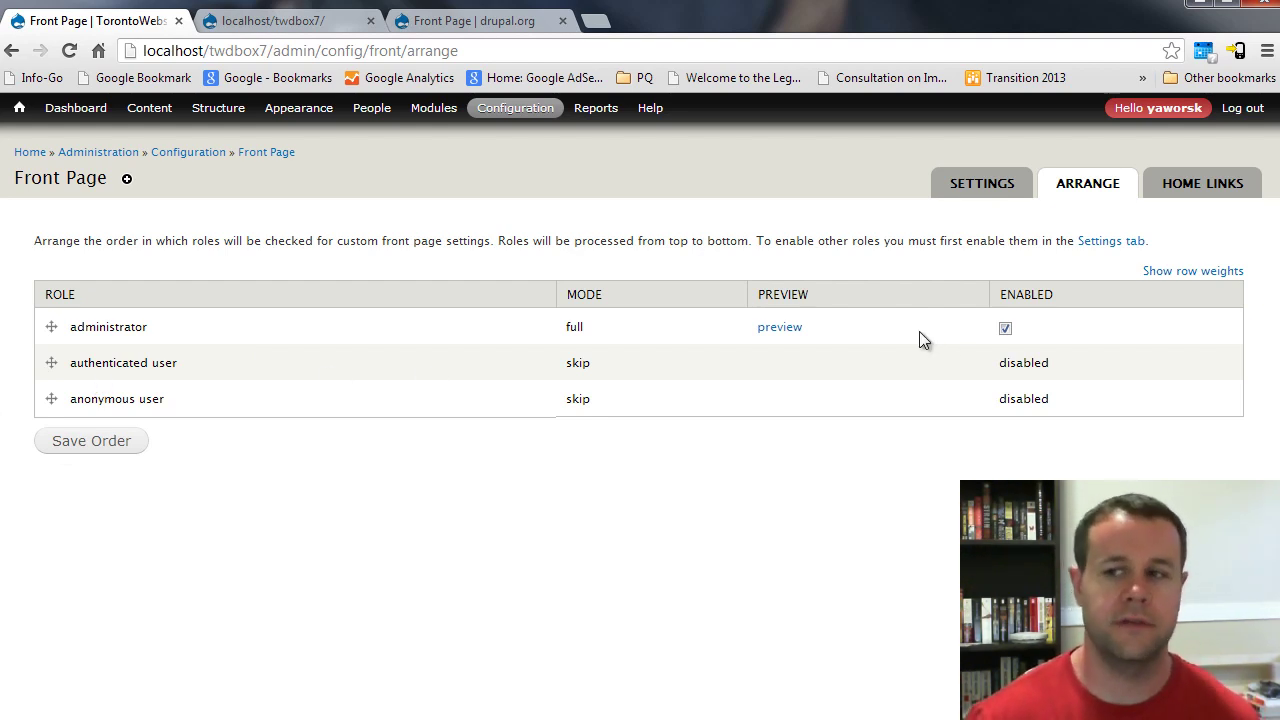
# Step: Examine the Front Page module's option for redirecting the site's HOME links
pyautogui.click(1206, 189)
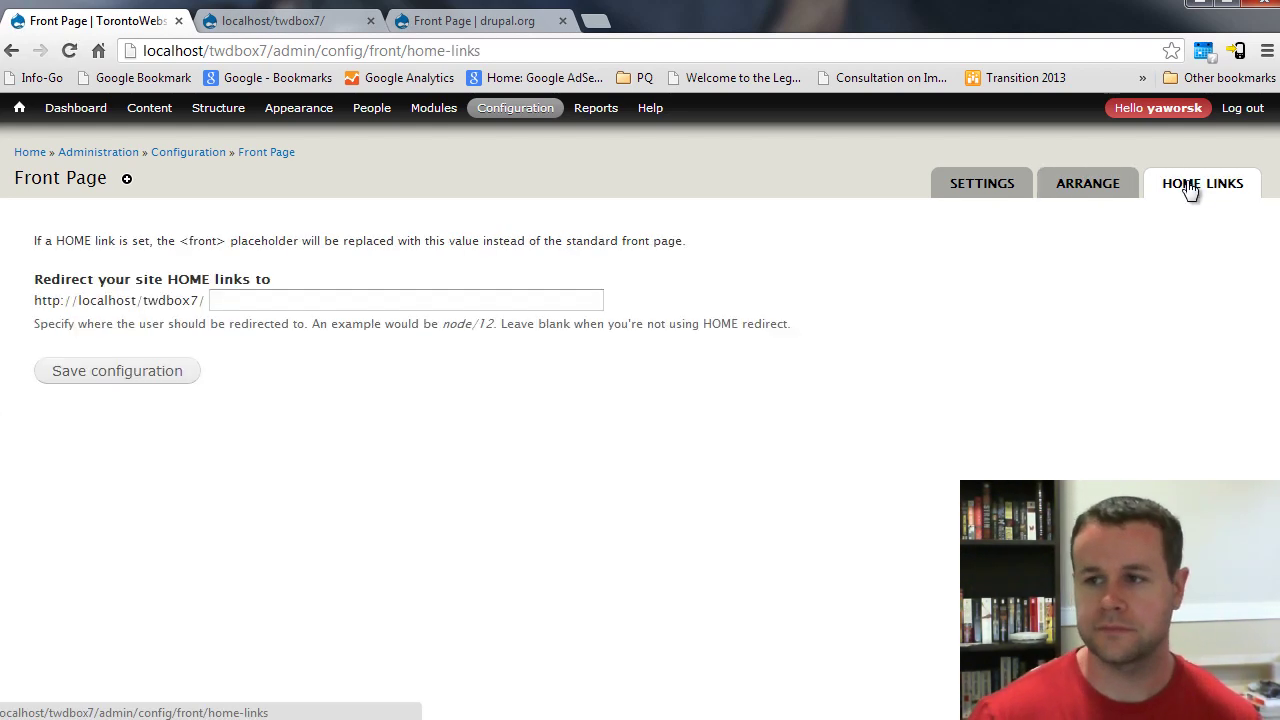
pyautogui.doubleClick(718, 325)
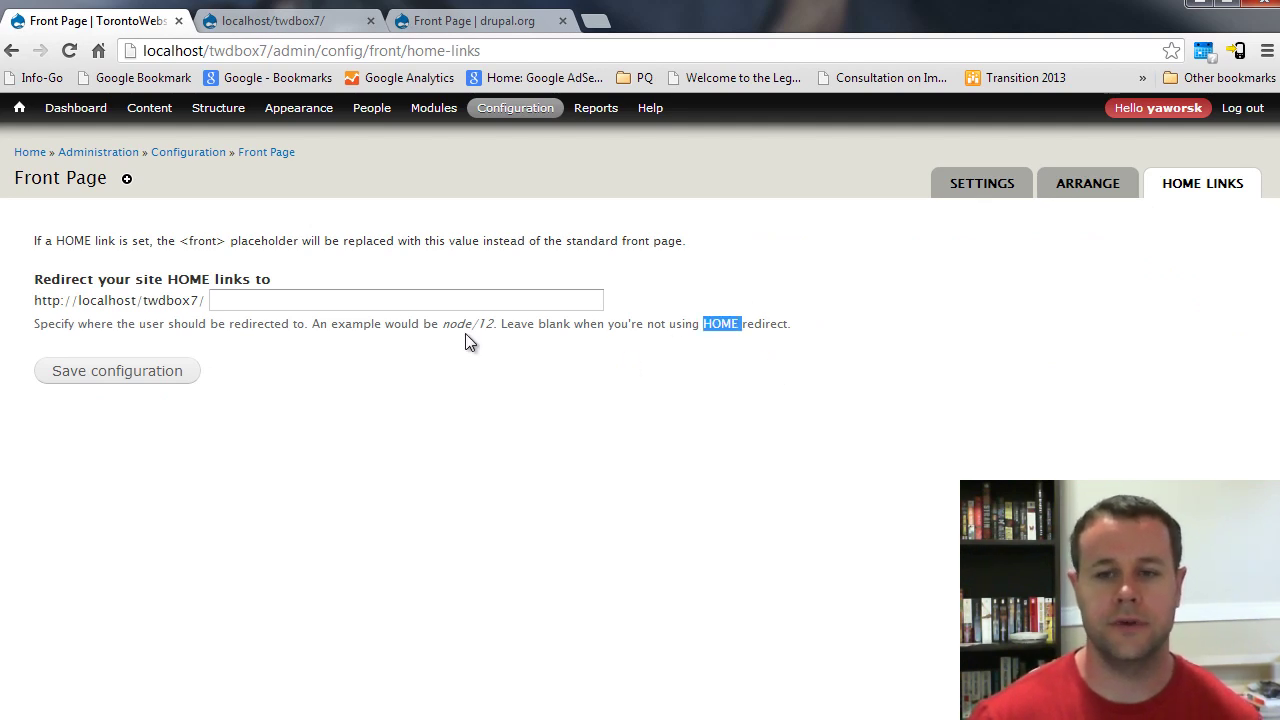
pyautogui.click(770, 324)
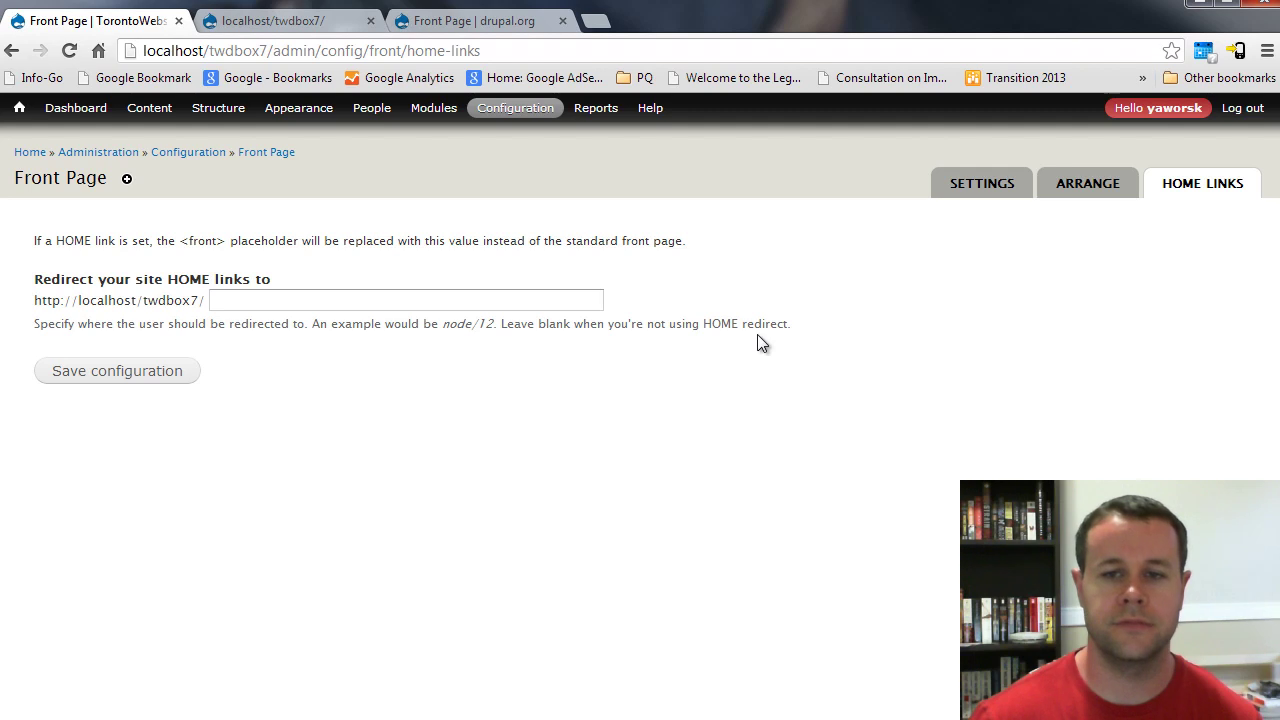
# Step: Set the text format of the administrator front page data to PHP code in the Front Page settings
pyautogui.click(985, 187)
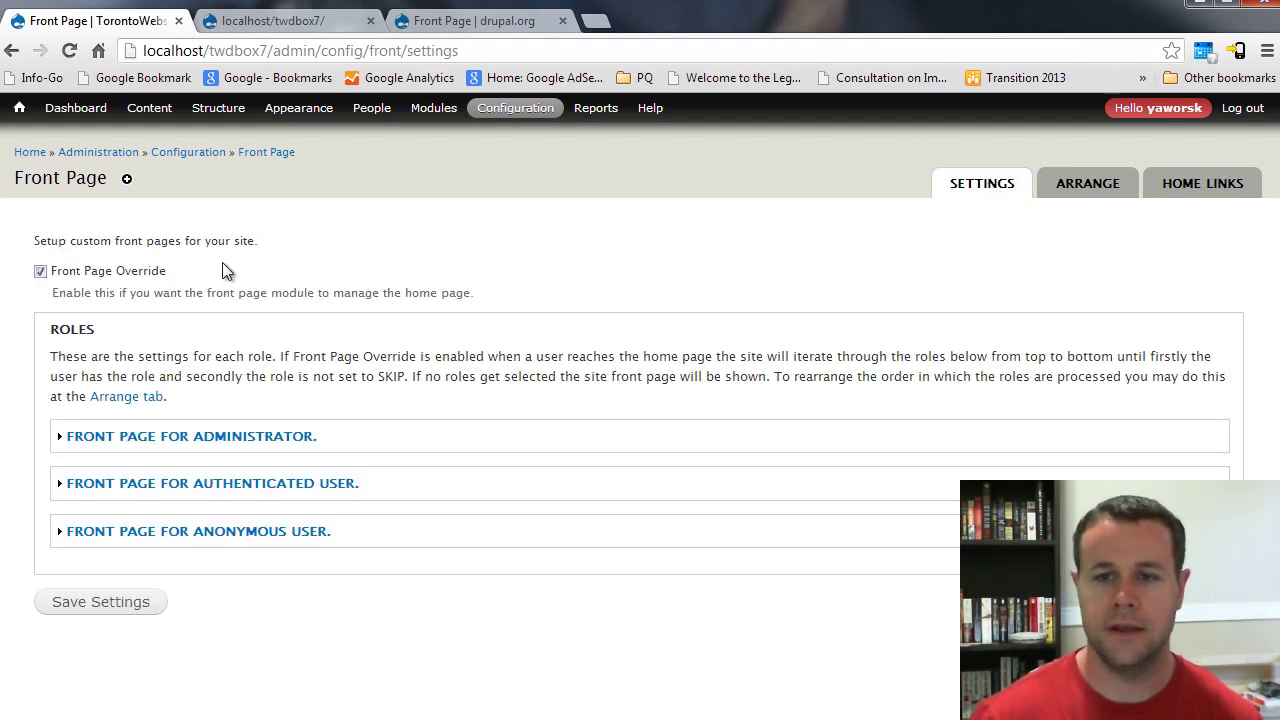
pyautogui.click(186, 437)
pyautogui.scroll(-3, 176, 299)
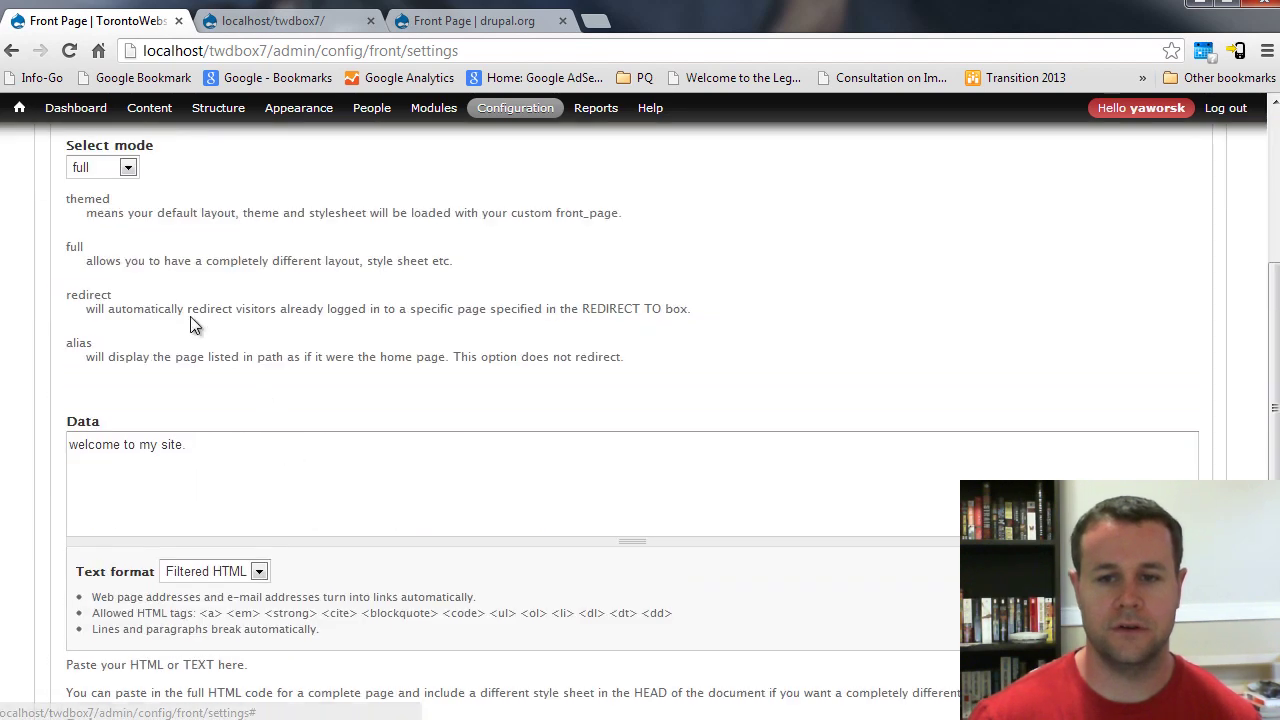
pyautogui.scroll(1, 171, 303)
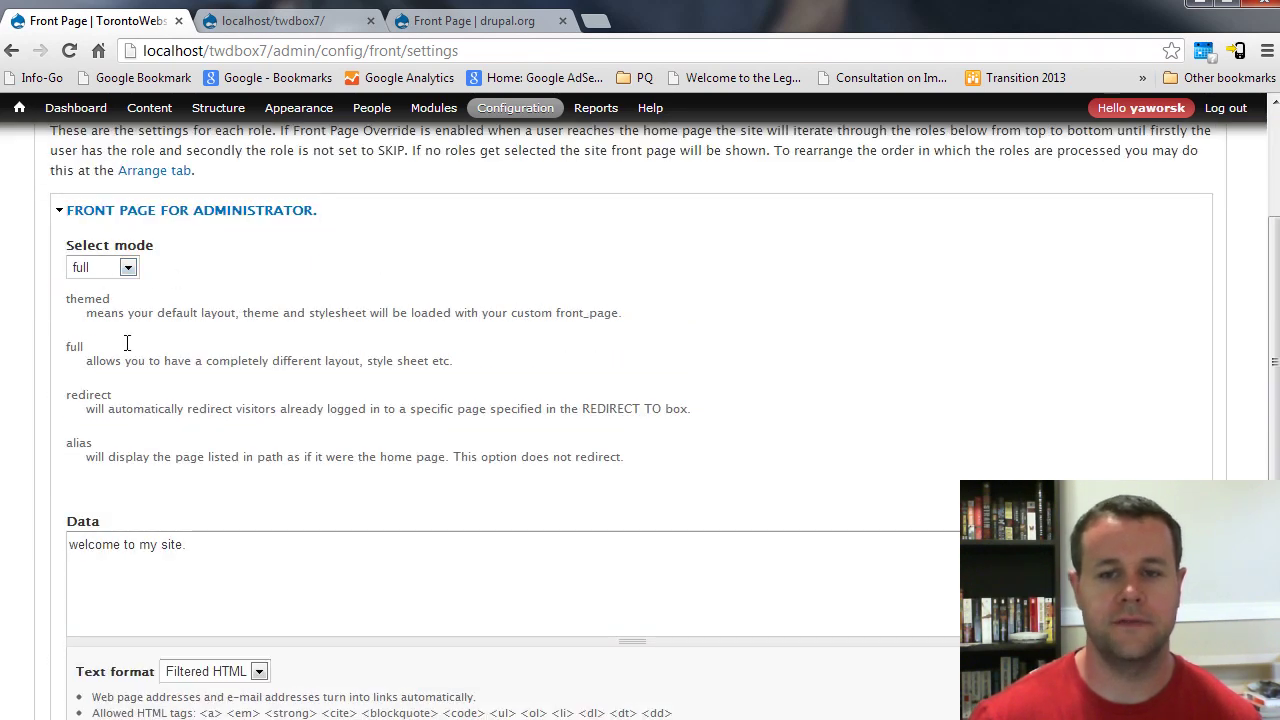
pyautogui.tripleClick(202, 561)
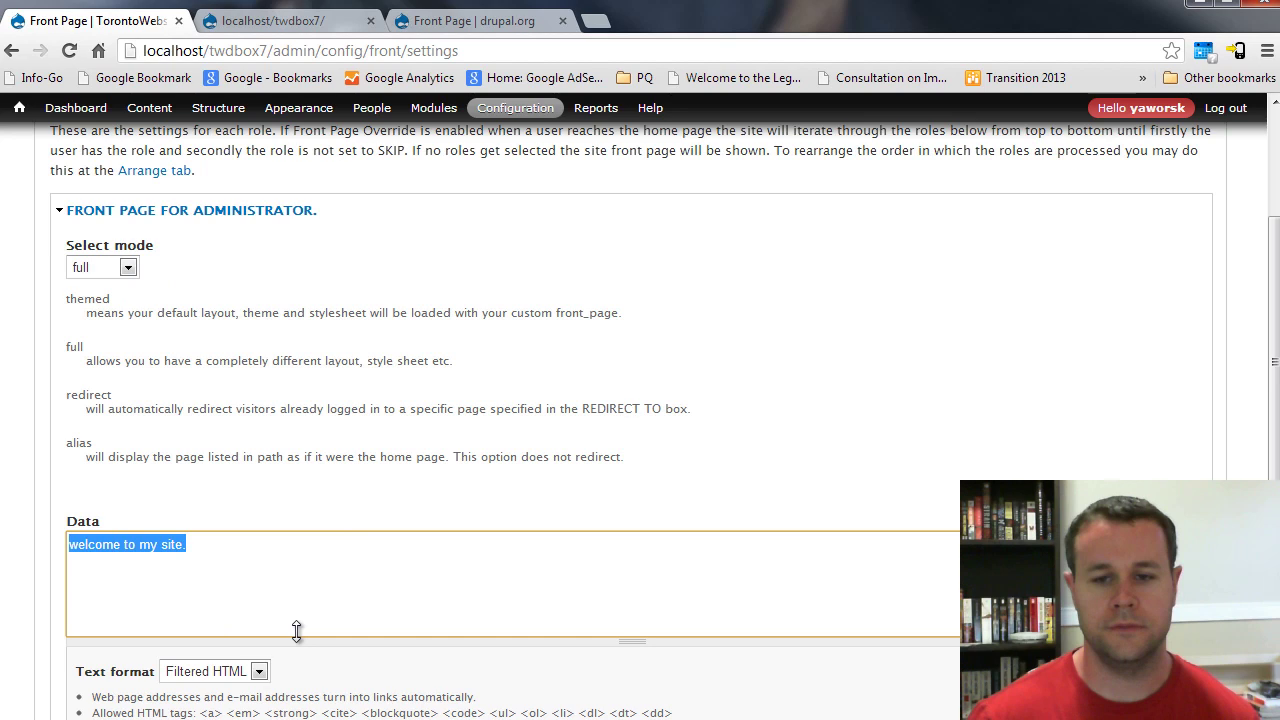
pyautogui.click(259, 672)
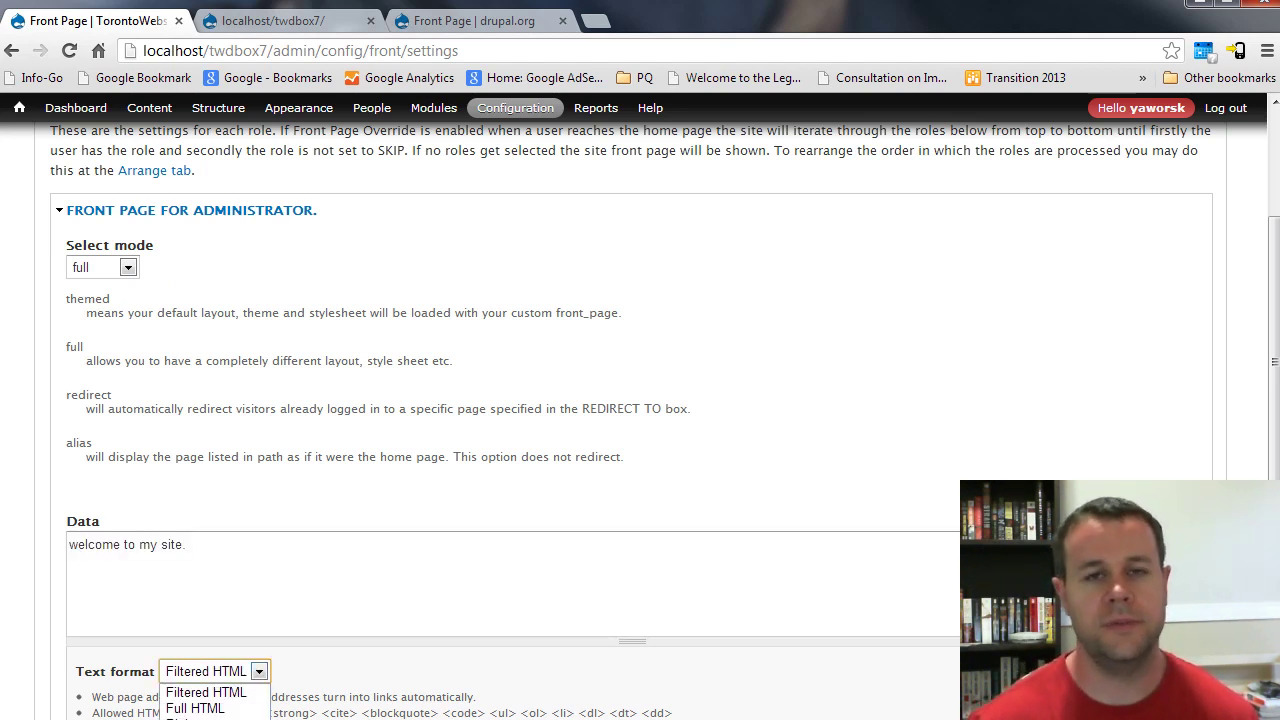
pyautogui.click(200, 719)
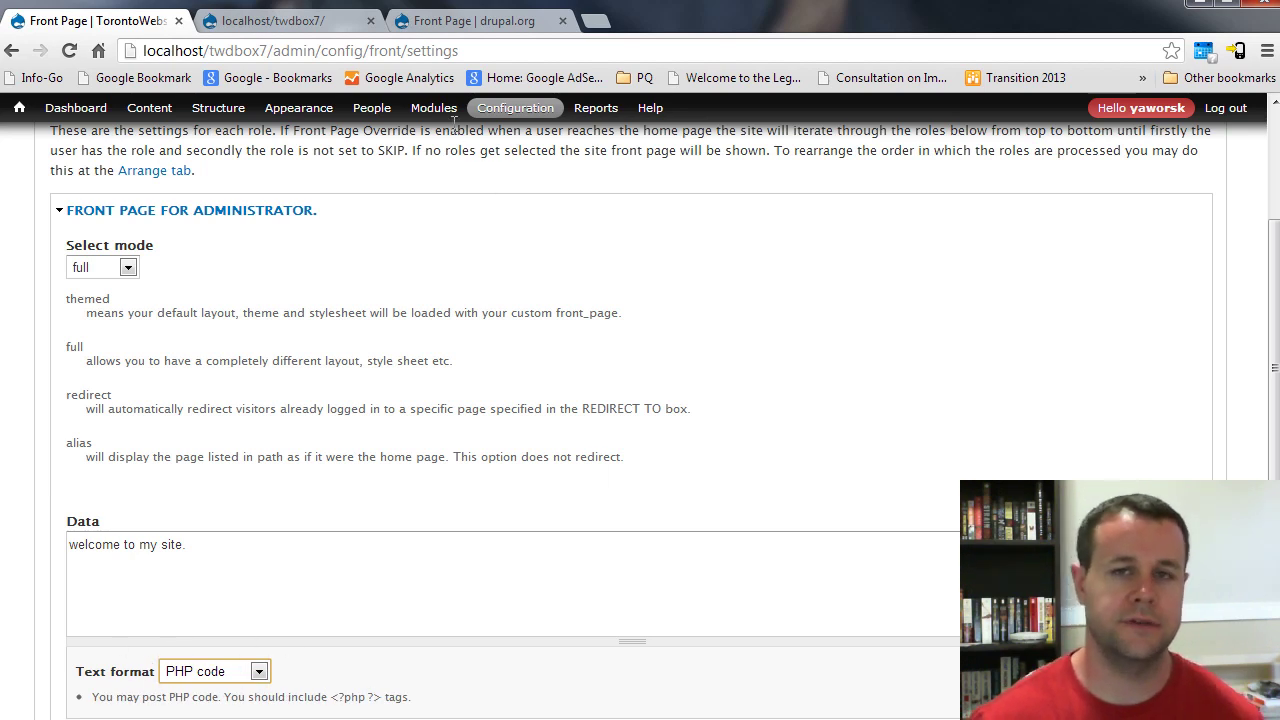
pyautogui.moveTo(434, 108)
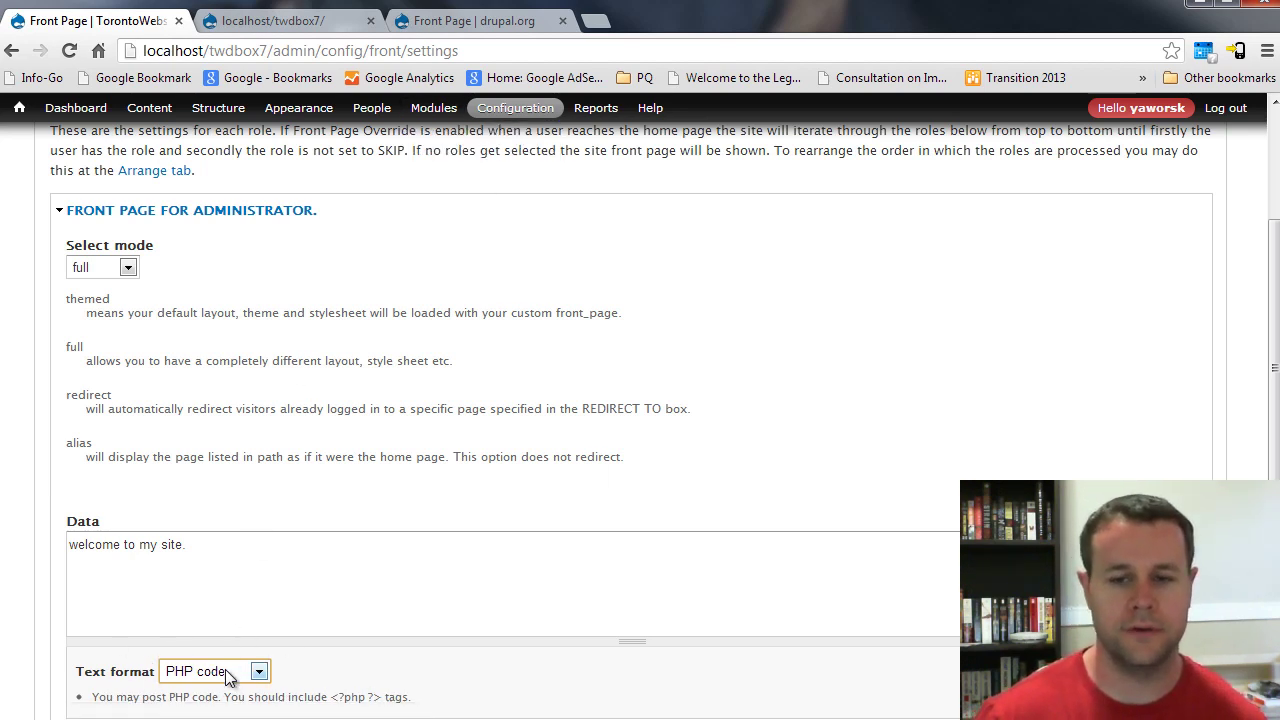
pyautogui.click(259, 671)
pyautogui.click(151, 592)
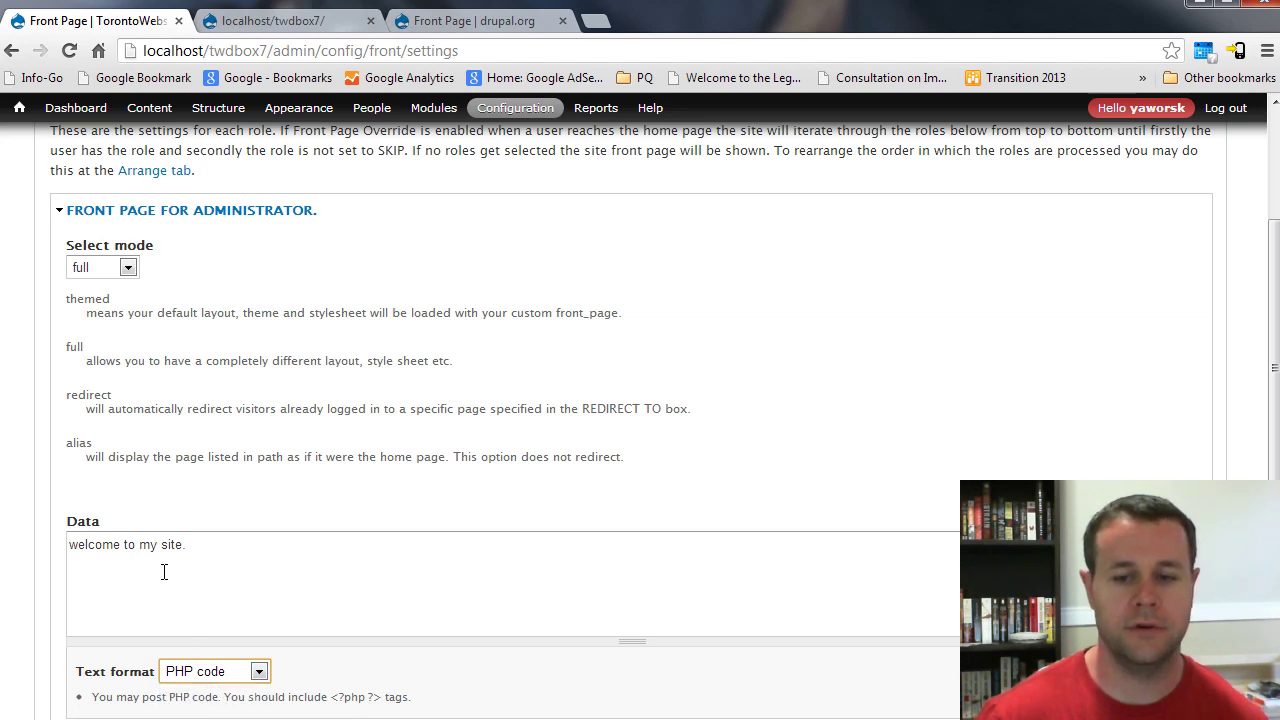
pyautogui.moveTo(438, 110)
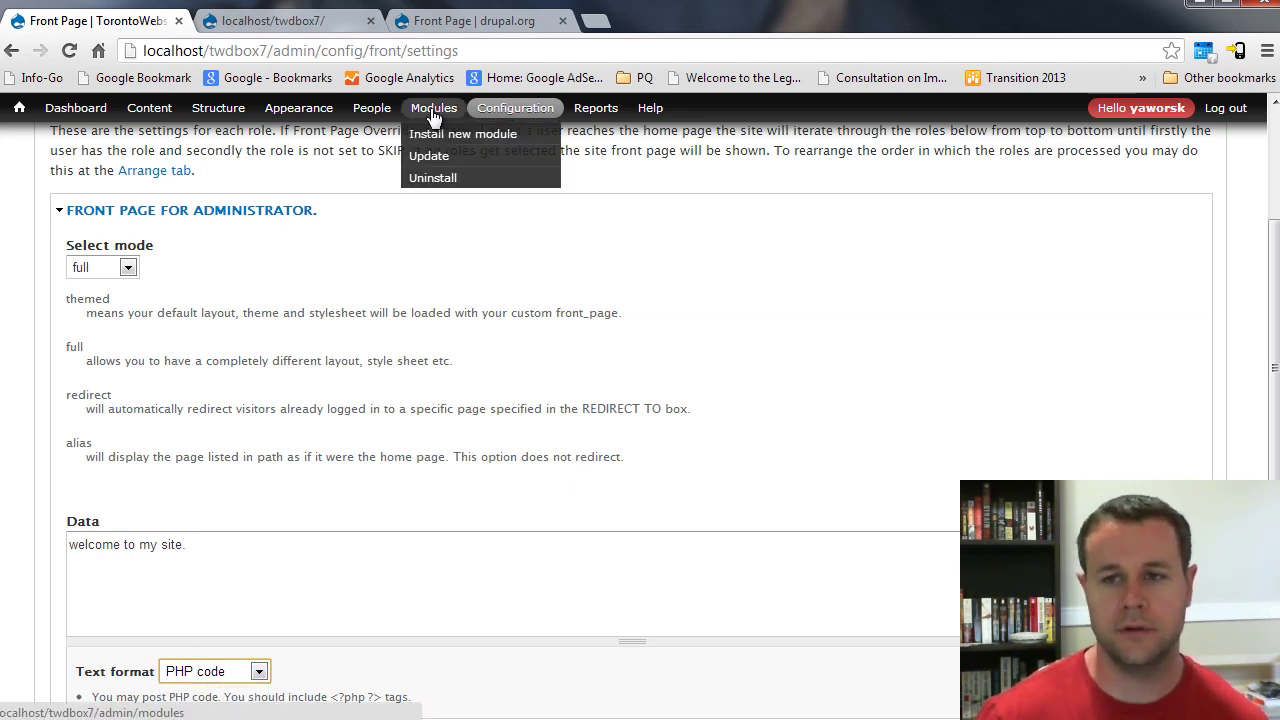
# Step: Replace the administrator front page data with an empty PHP block, "<?php" and "?>", separated by a blank line
pyautogui.click(235, 557)
pyautogui.hotkey('ctrl', 'a')
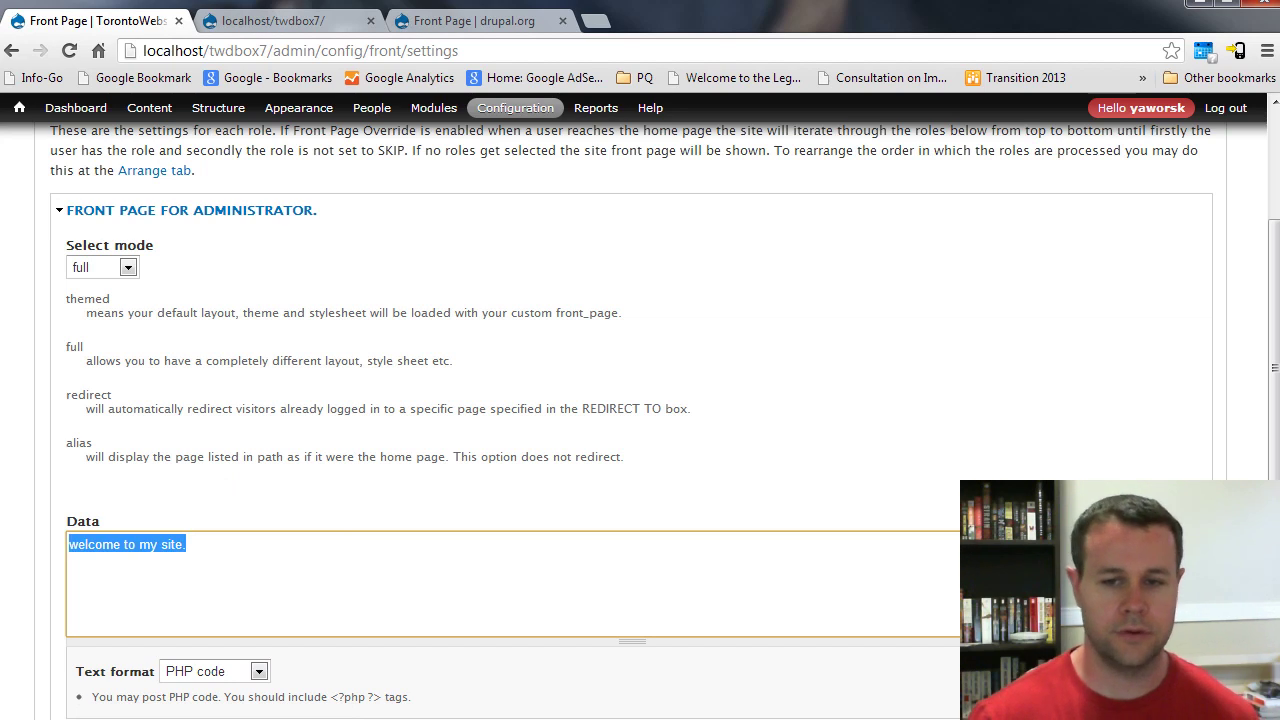
pyautogui.write('<?php')
pyautogui.press('Return')
pyautogui.press('Return')
pyautogui.write('?')
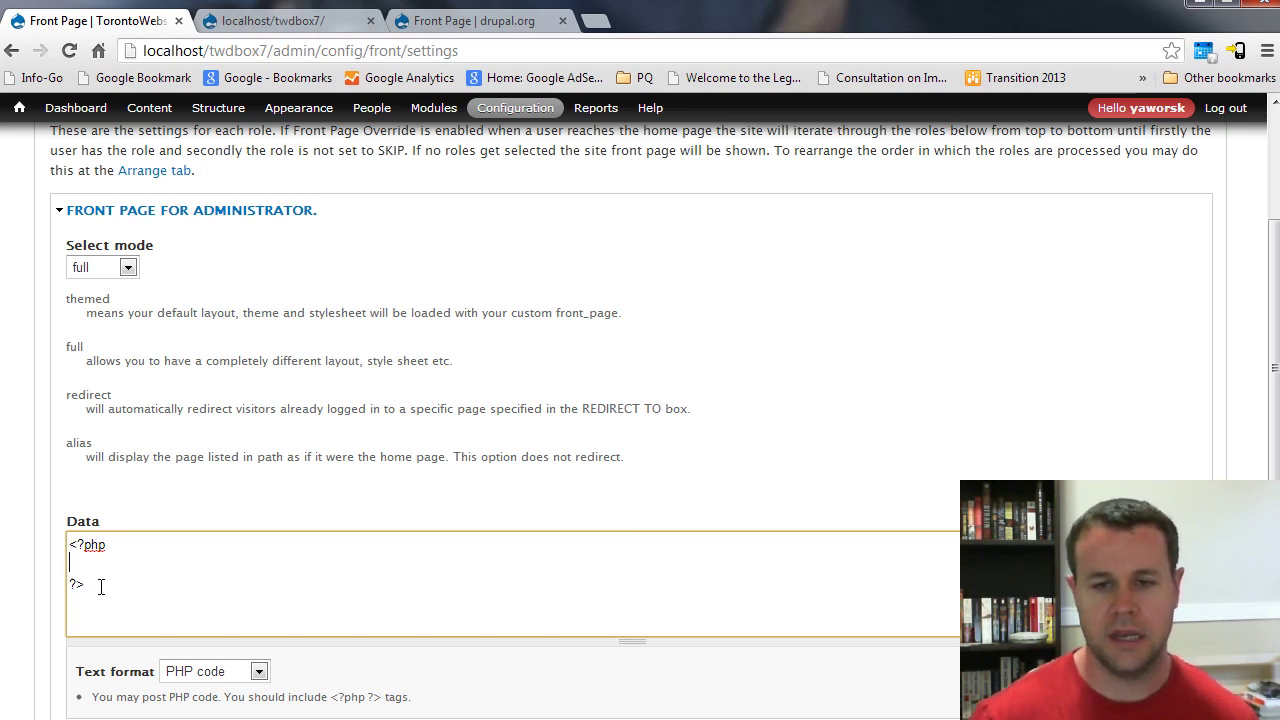
pyautogui.moveTo(101, 587); pyautogui.dragTo(57, 522)
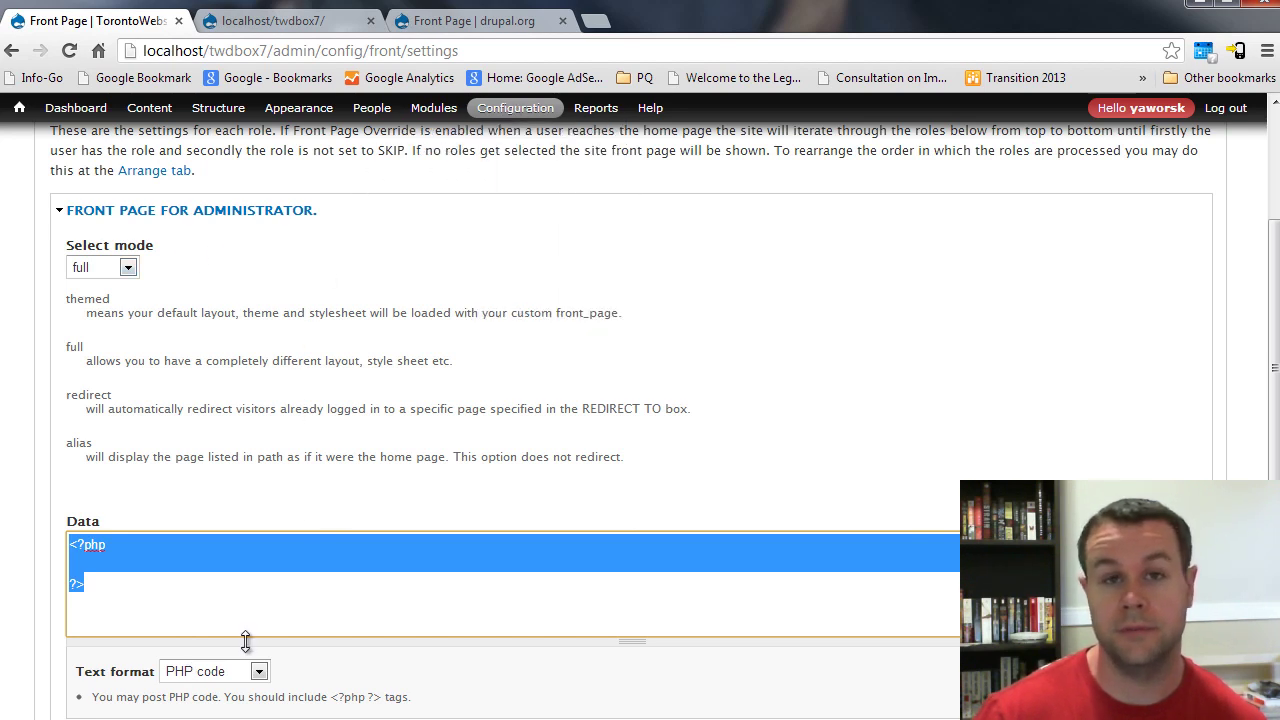
pyautogui.click(122, 548)
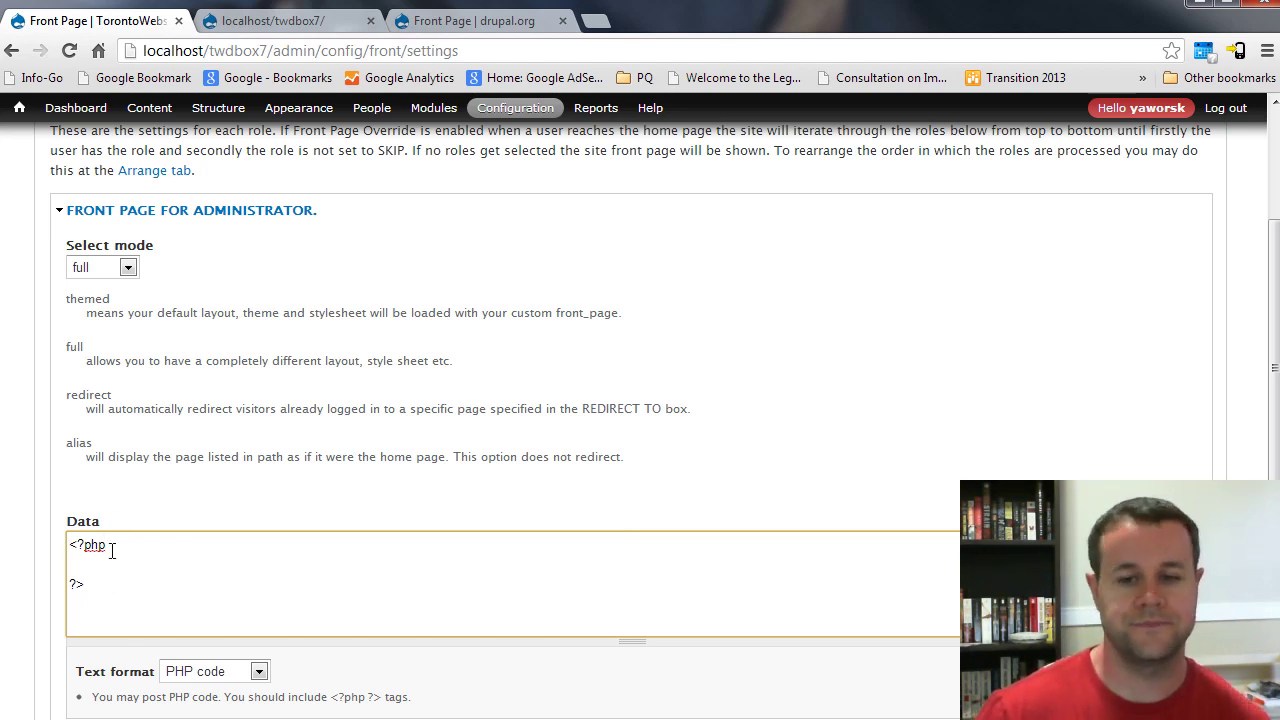
pyautogui.press('Down')
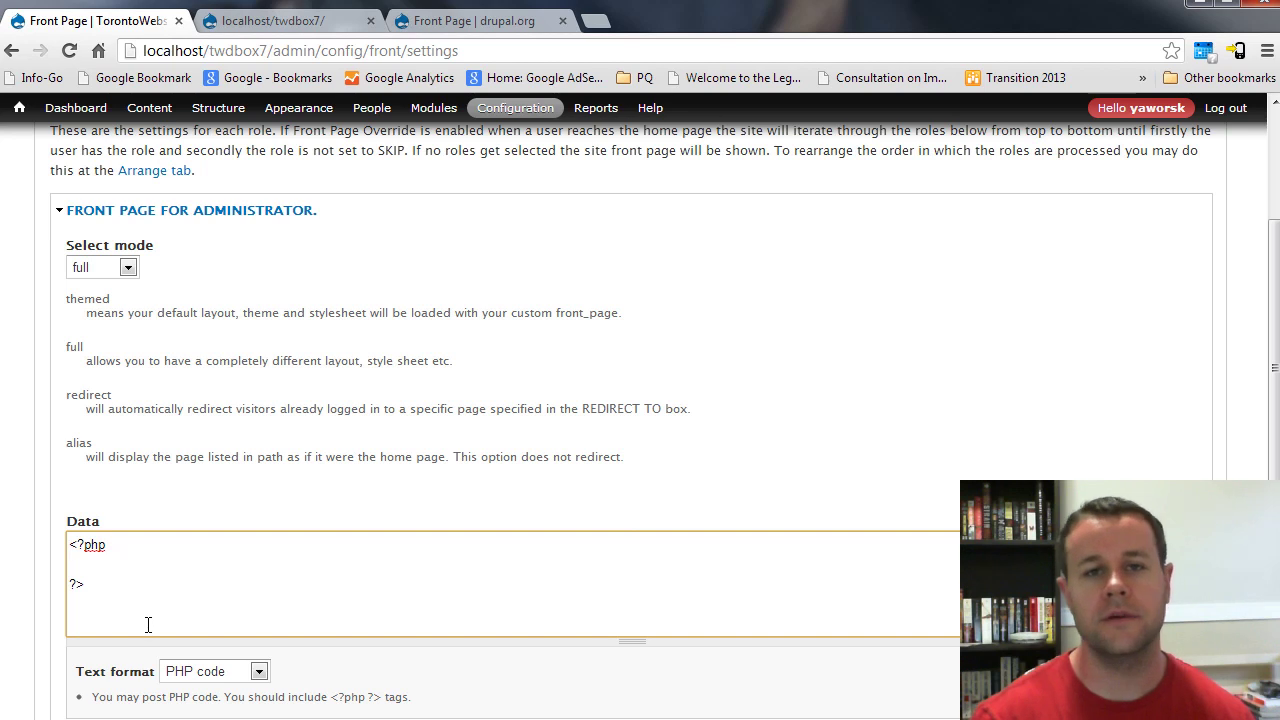
# Step: Open the Drupal API reference at api.drupal.org in a new browser tab
pyautogui.click(595, 21)
pyautogui.write('api.')
pyautogui.press('Return')
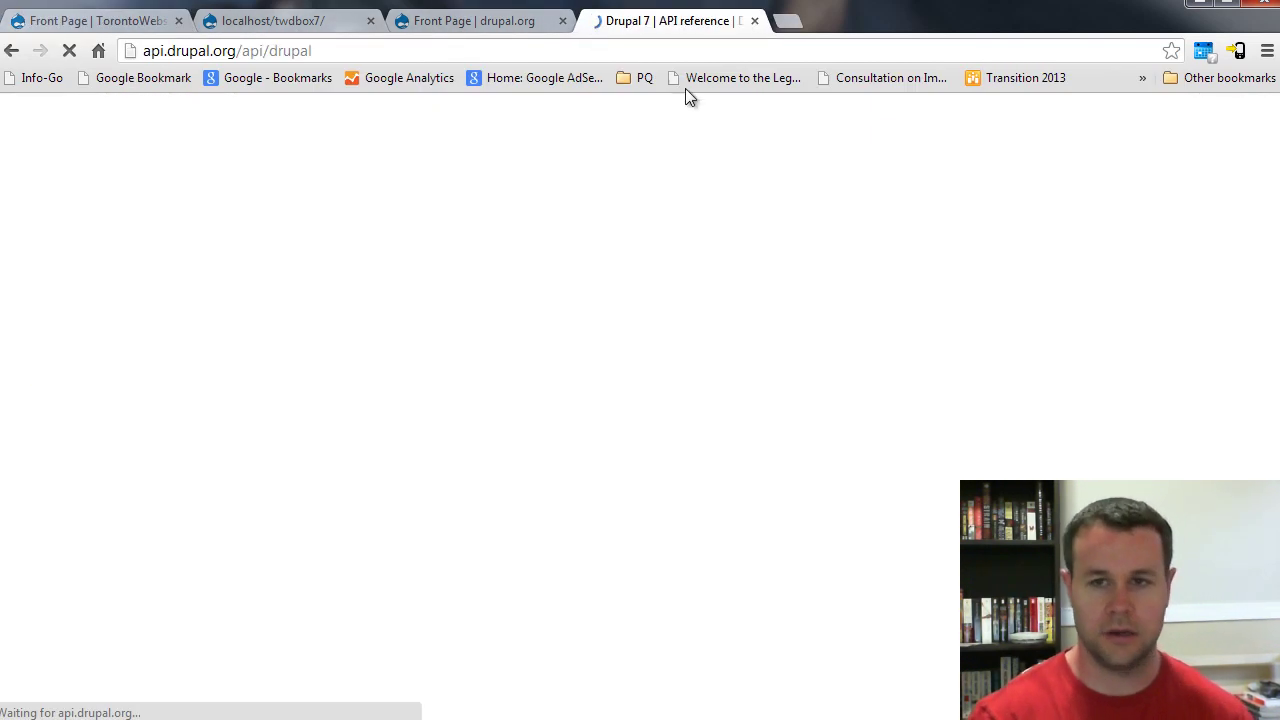
# Step: Search the Drupal 7 API reference for the drupal_get_path function
pyautogui.click(836, 380)
pyautogui.write('drupal')
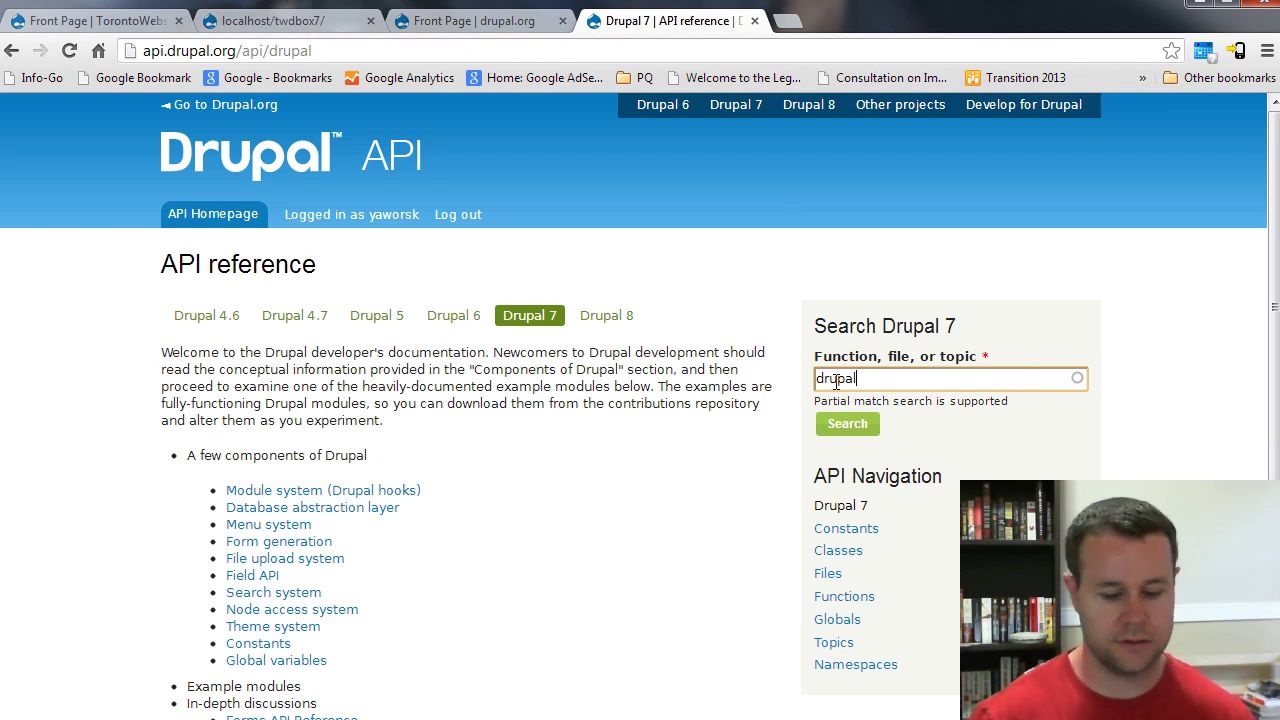
pyautogui.write('_get_path')
pyautogui.click(848, 423)
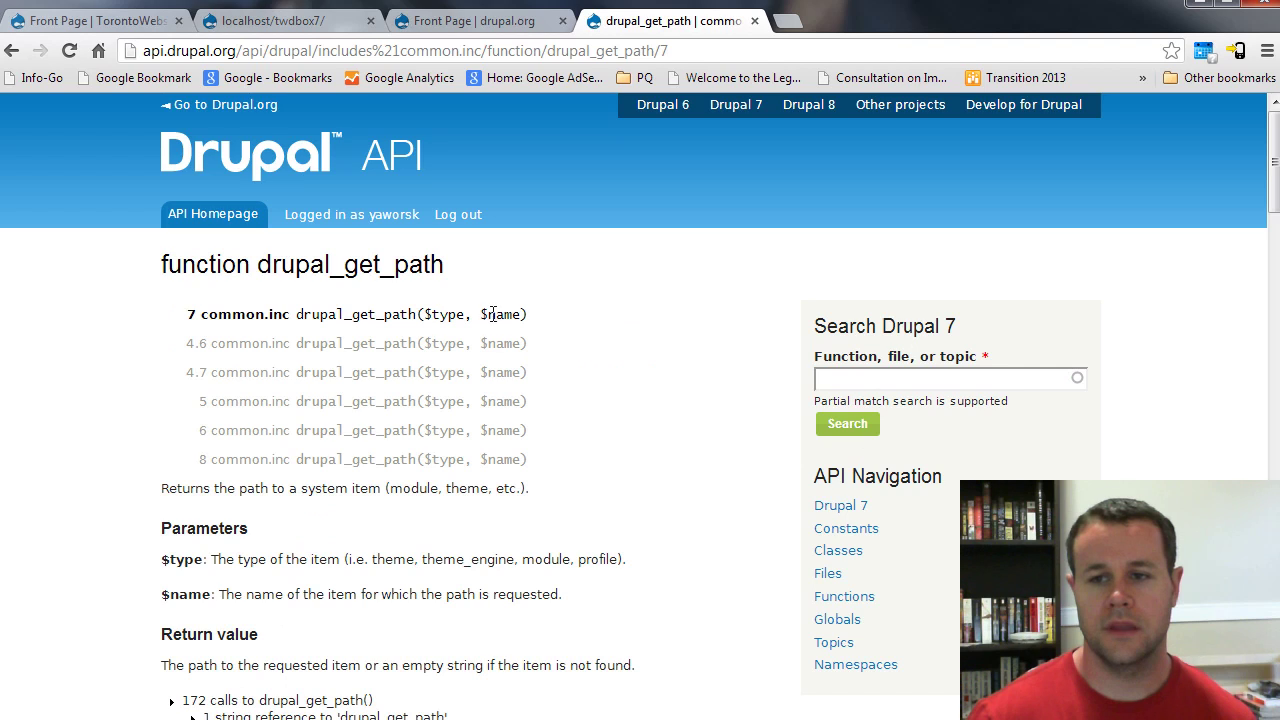
# Step: Copy the Drupal 7 signature drupal_get_path($type, $name) and check the theme option among its type parameters
pyautogui.moveTo(530, 314)
pyautogui.mouseDown()
pyautogui.moveTo(188, 316)
pyautogui.moveTo(296, 316)
pyautogui.mouseUp()
pyautogui.hotkey('ctrl', 'c')
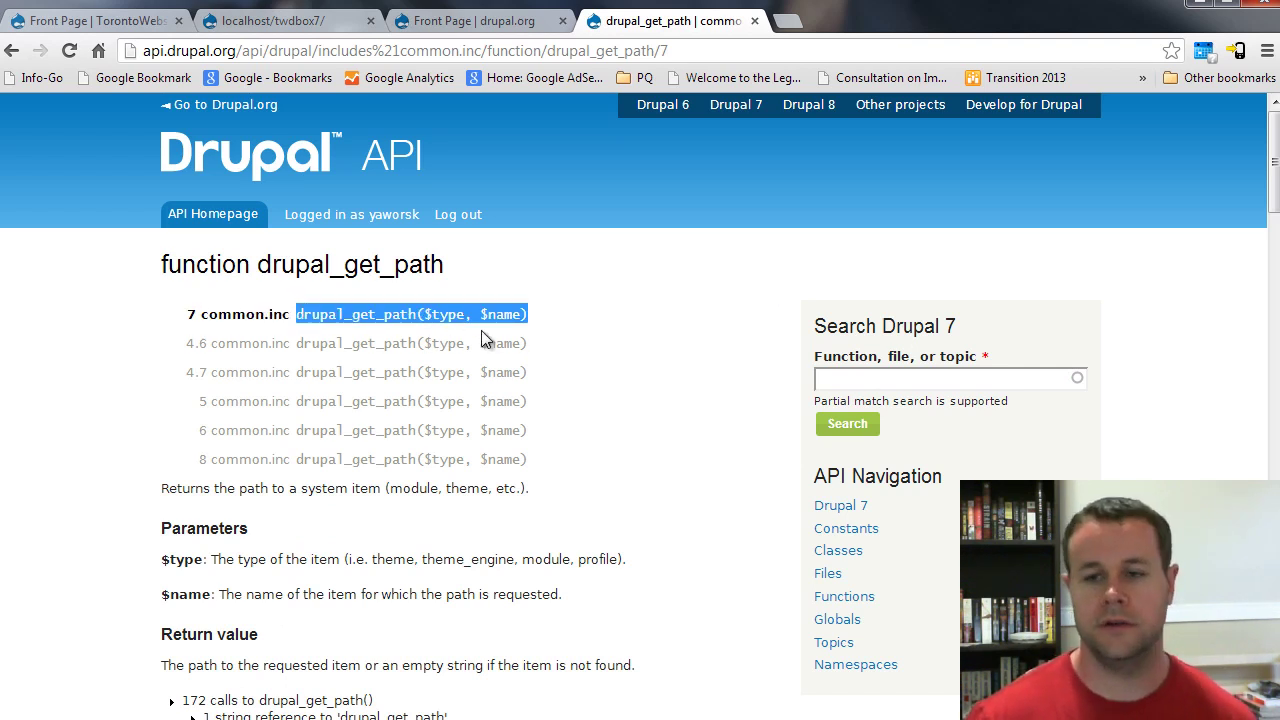
pyautogui.doubleClick(390, 561)
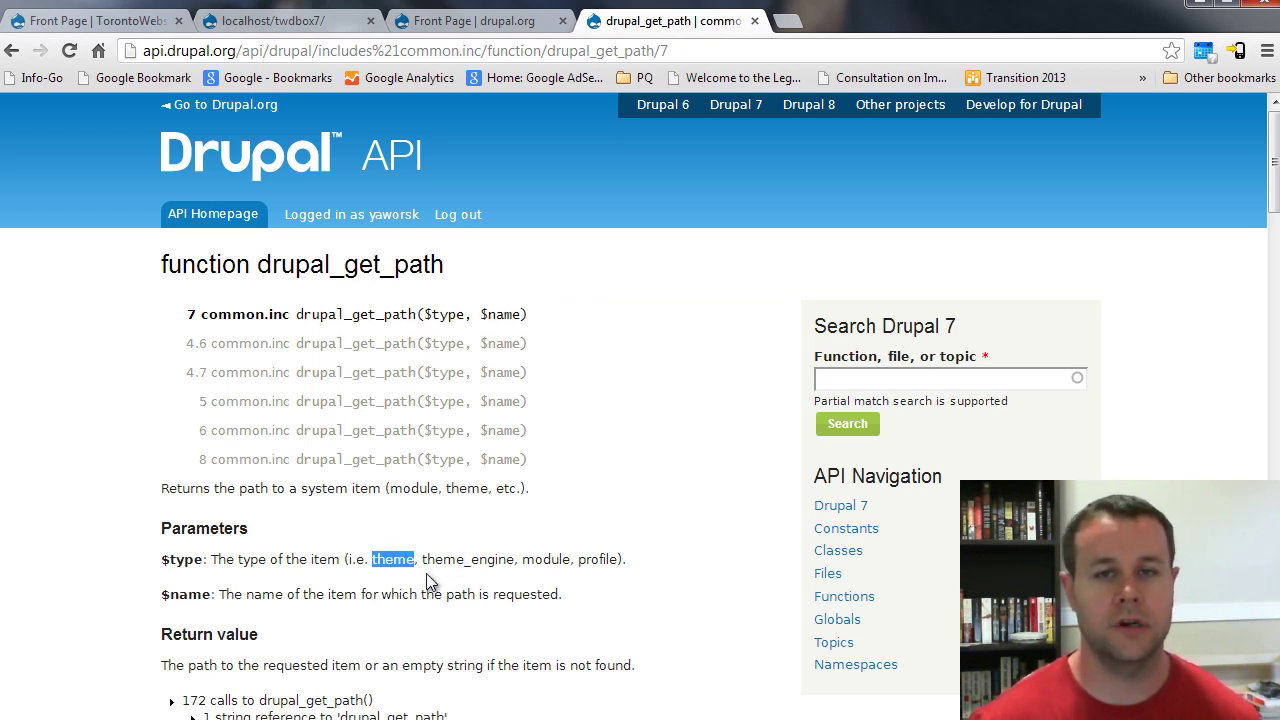
pyautogui.click(488, 561)
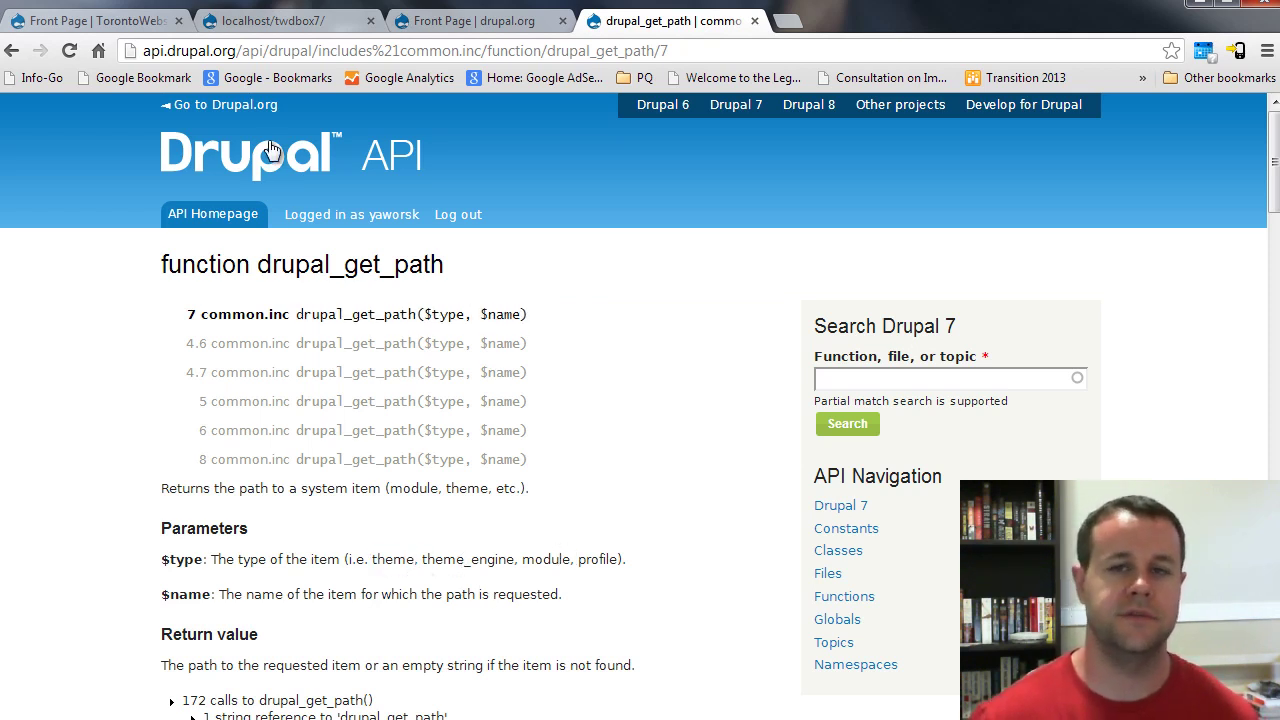
# Step: In the administrator front page data, assign the copied drupal_get_path($type, $name) call to $path between the PHP tags
pyautogui.click(100, 21)
pyautogui.write('$path = ')
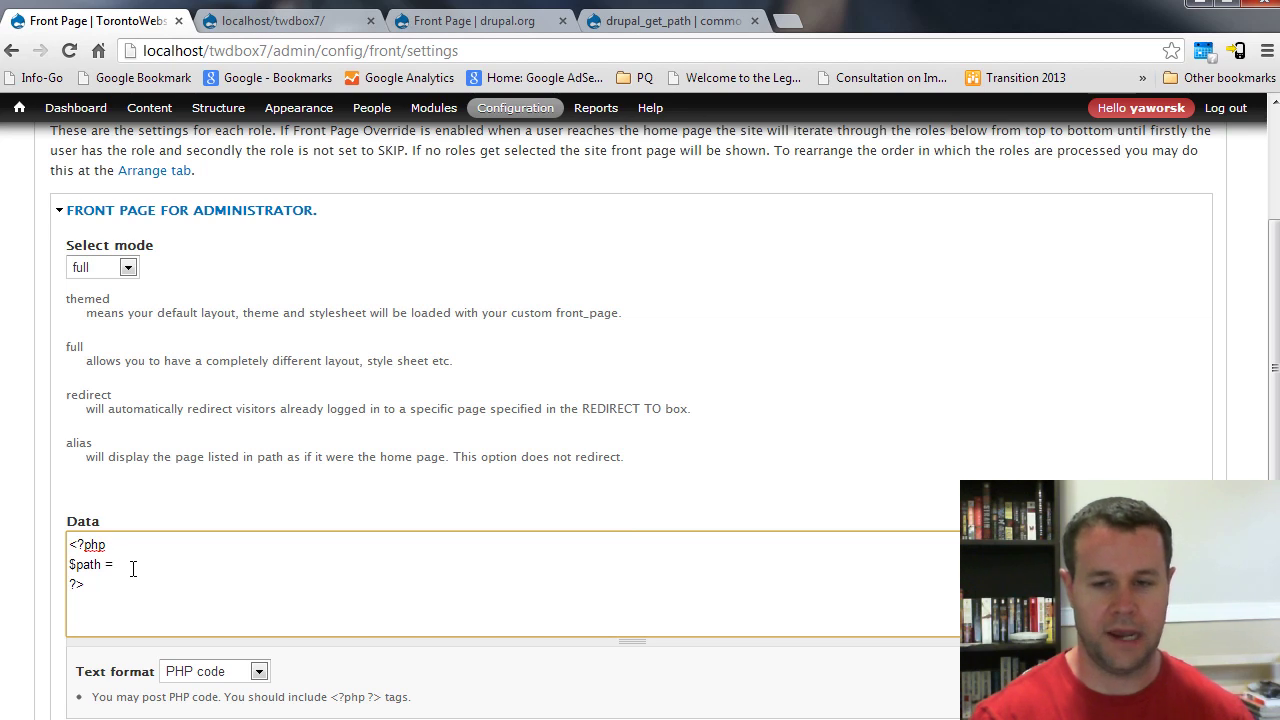
pyautogui.write('drupal')
pyautogui.press('BackSpace')
pyautogui.press('BackSpace')
pyautogui.press('BackSpace')
pyautogui.press('BackSpace')
pyautogui.press('BackSpace')
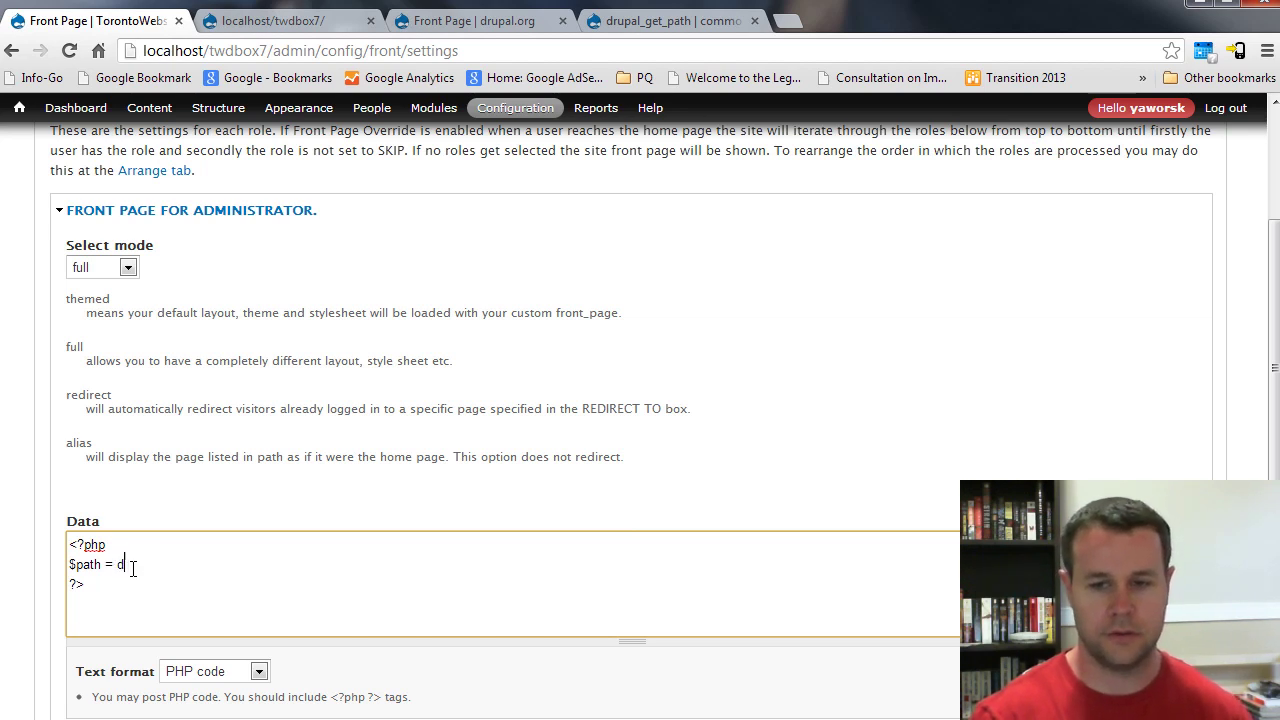
pyautogui.hotkey('ctrl', 'v')
# Step: Replace the $type argument of drupal_get_path with 'theme'
pyautogui.doubleClick(232, 566)
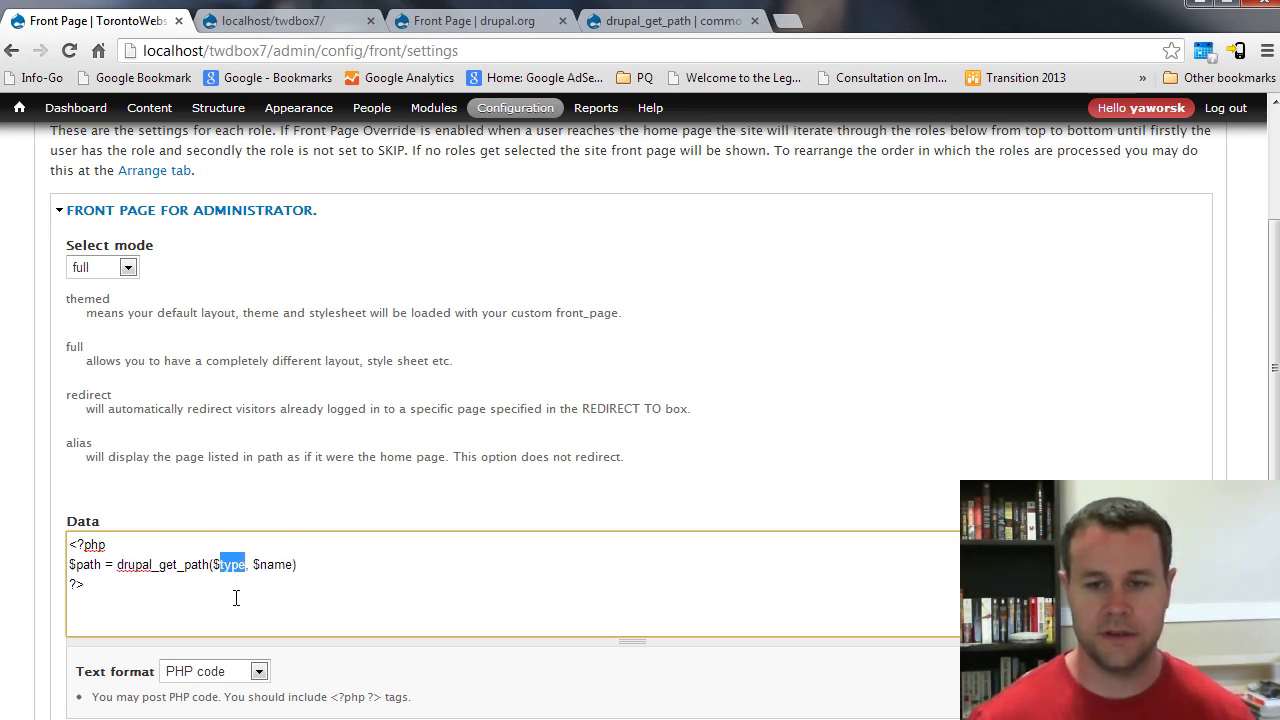
pyautogui.press('BackSpace')
pyautogui.press('BackSpace')
pyautogui.write("'theme")
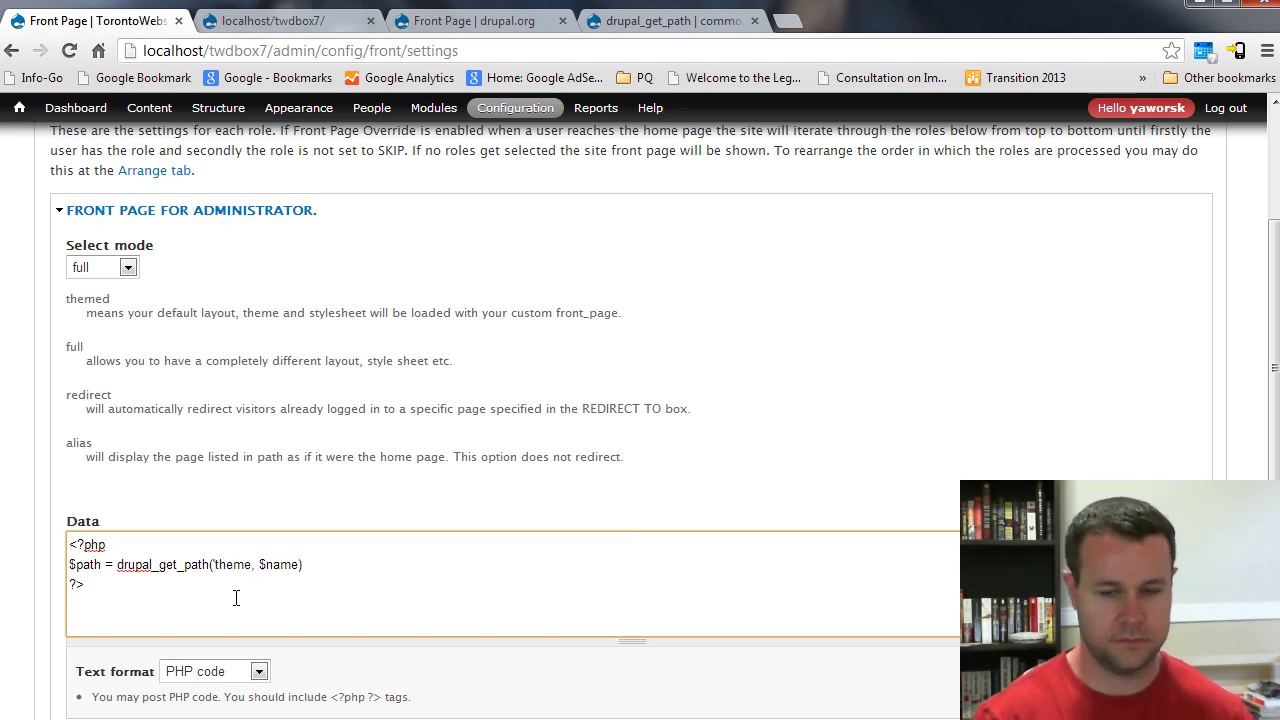
pyautogui.write("'")
# Step: Replace the $name argument of drupal_get_path with the theme name 'twd_bartik2'
pyautogui.press('Delete')
pyautogui.press('Delete')
pyautogui.press('Delete')
pyautogui.press('Delete')
pyautogui.press('Delete')
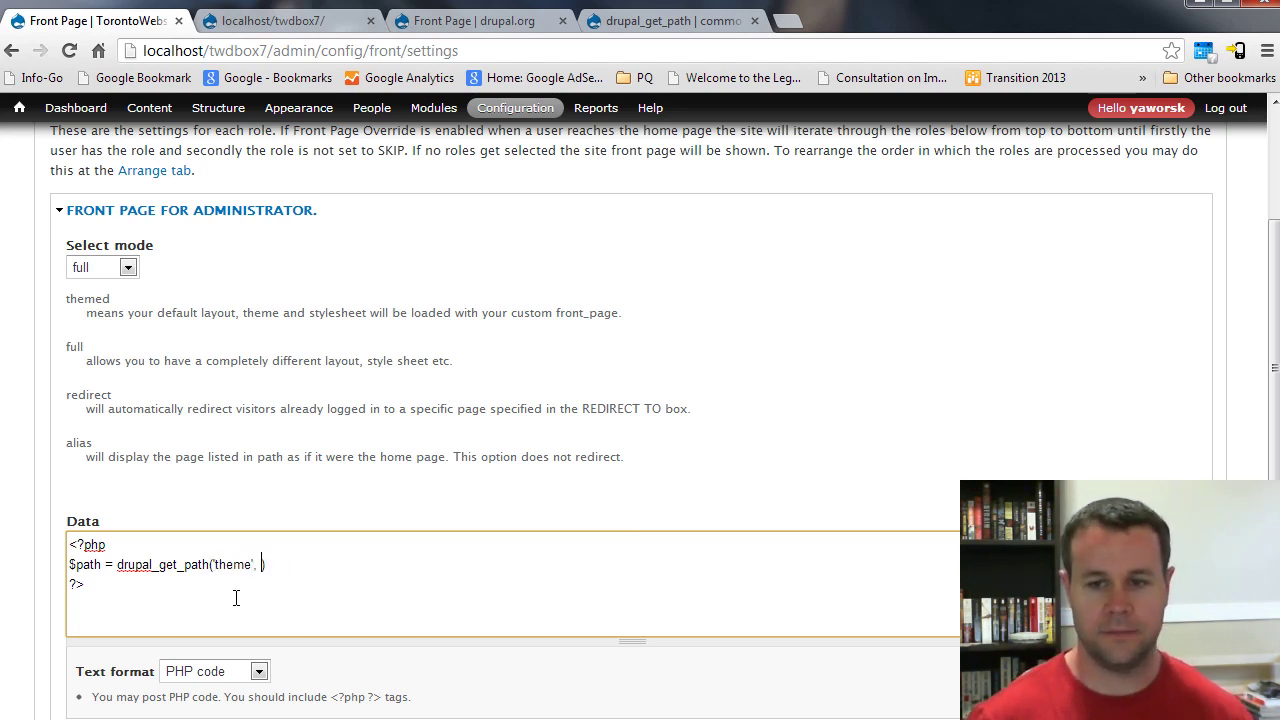
pyautogui.write("'twd")
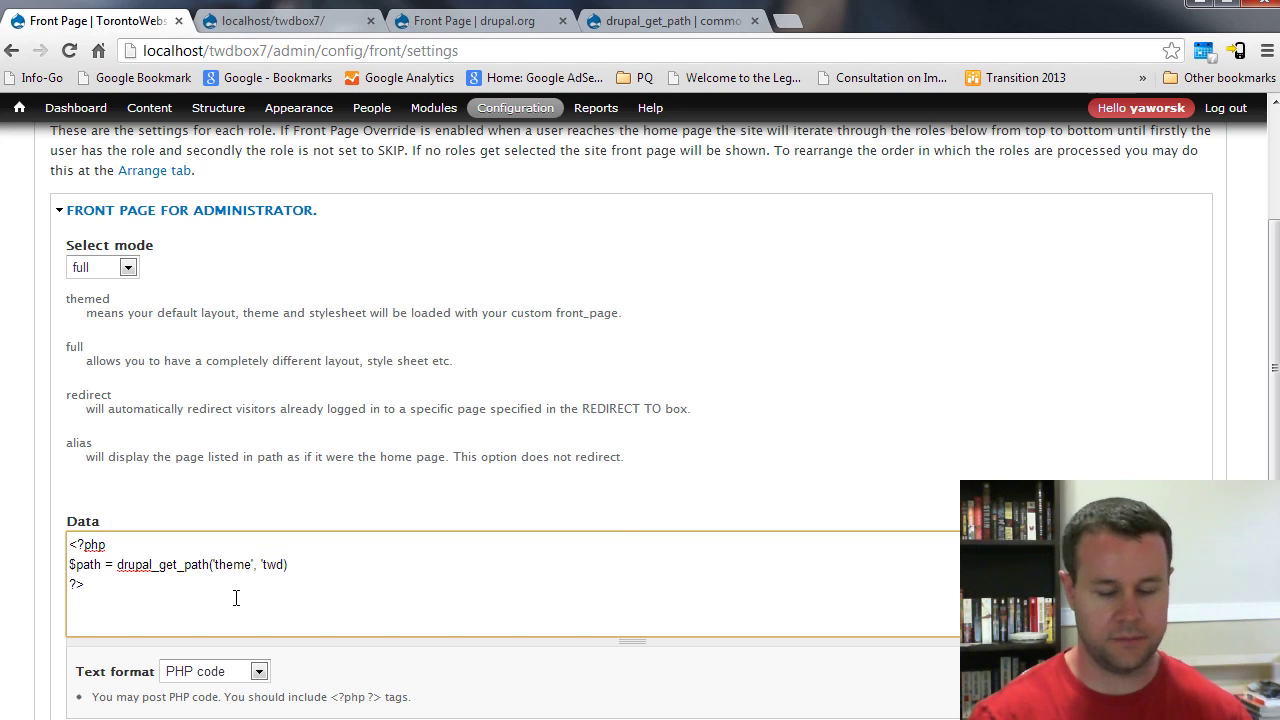
pyautogui.write('_n')
pyautogui.press('BackSpace')
pyautogui.write('bartik2')
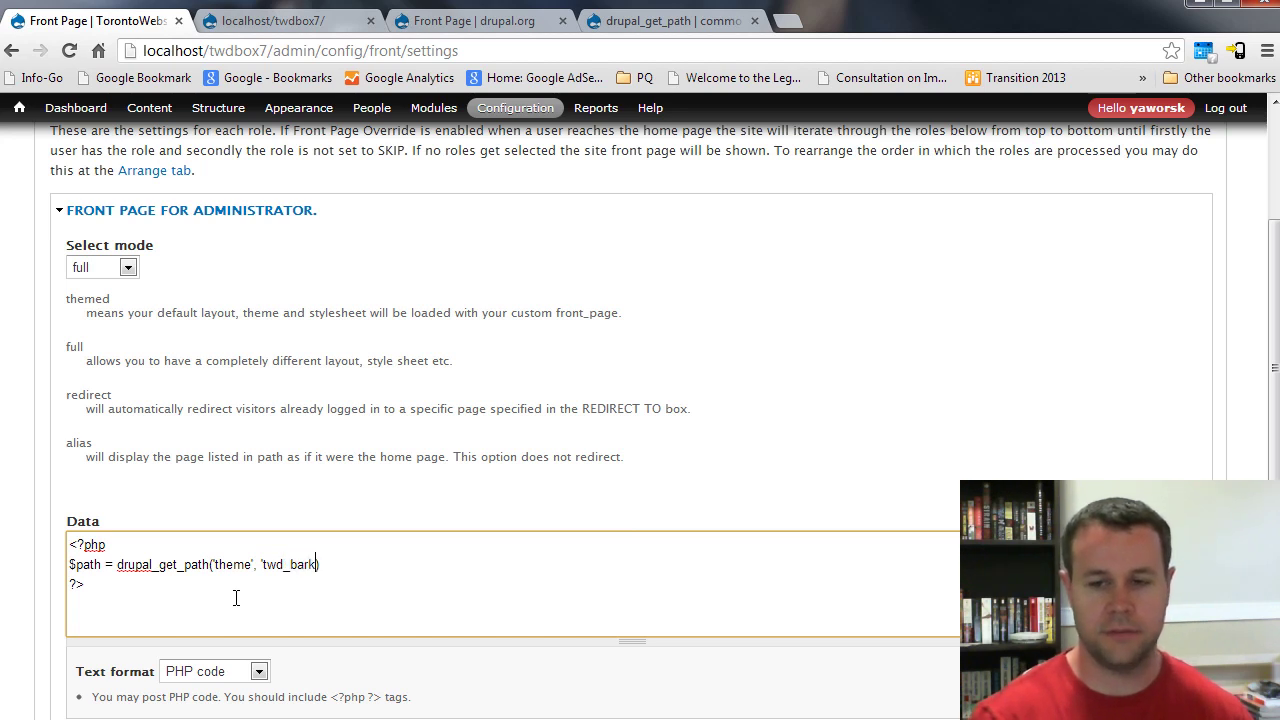
pyautogui.write("'")
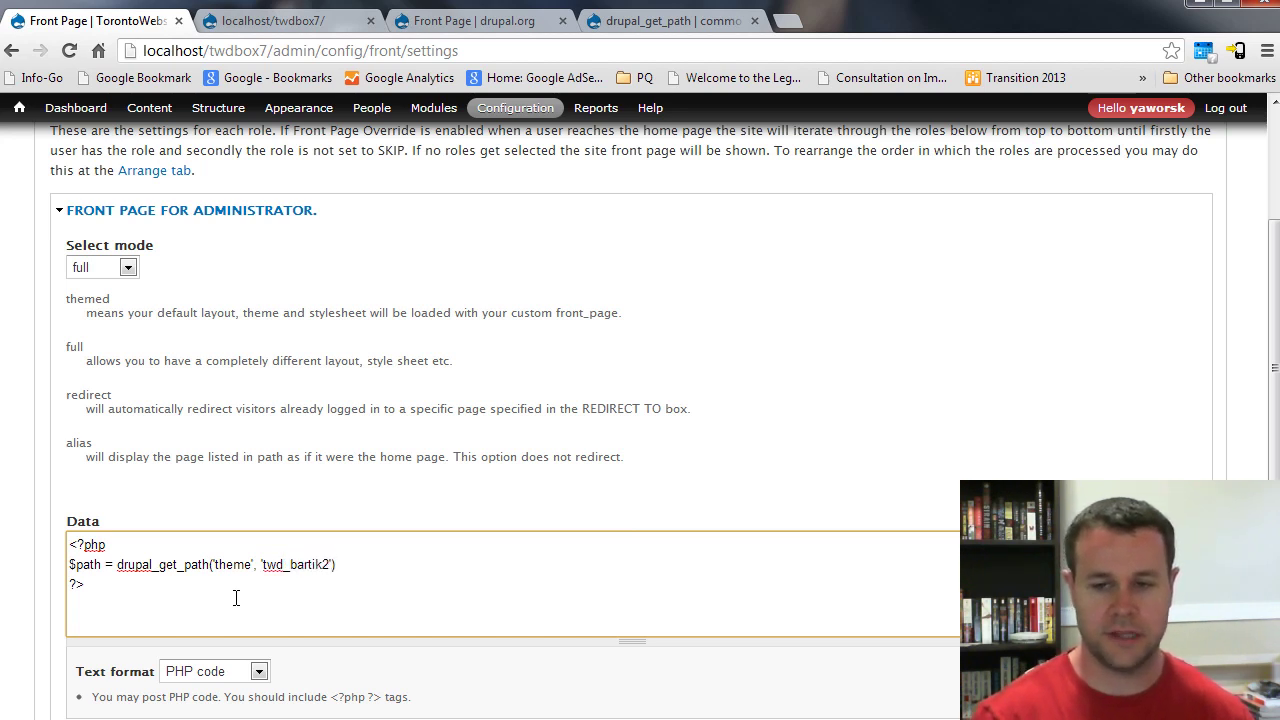
pyautogui.press('Right')
pyautogui.press('Right')
pyautogui.press('BackSpace')
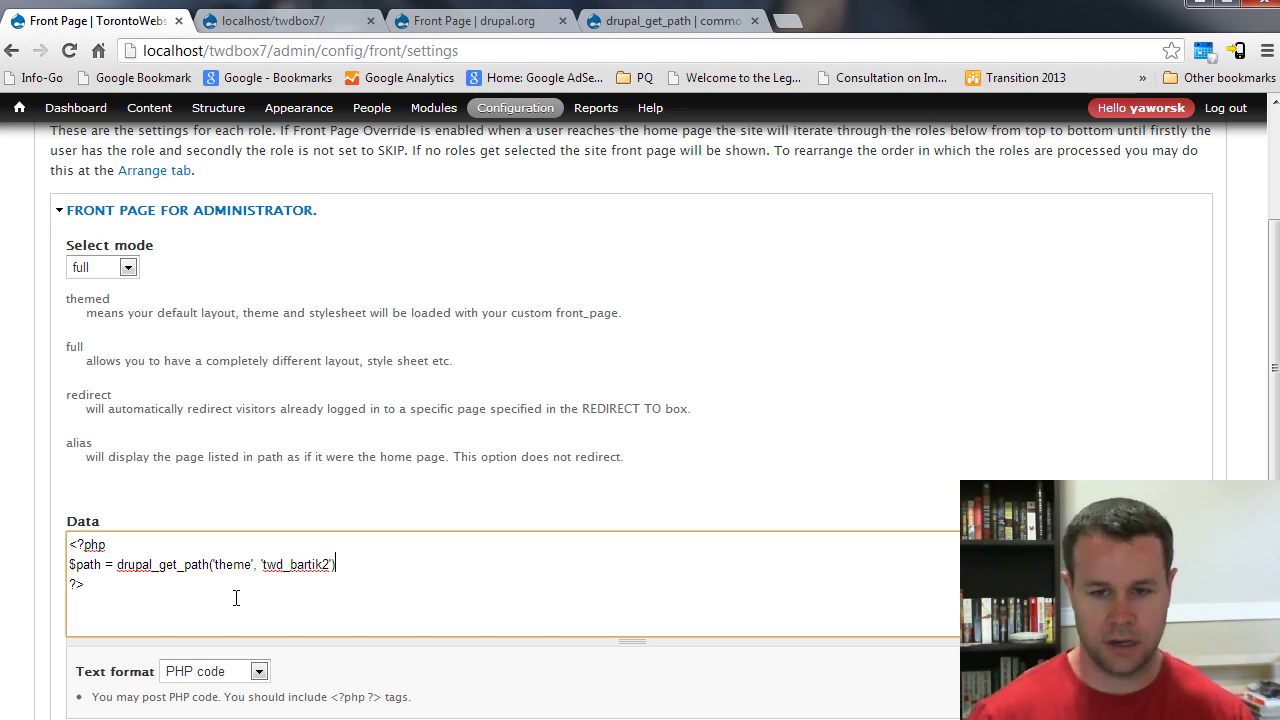
# Step: Check the twd_bartik2 templates folder and append . '/templates/front.tpl.php'; to the $path assignment
pyautogui.hotkey('alt', 'Tab')
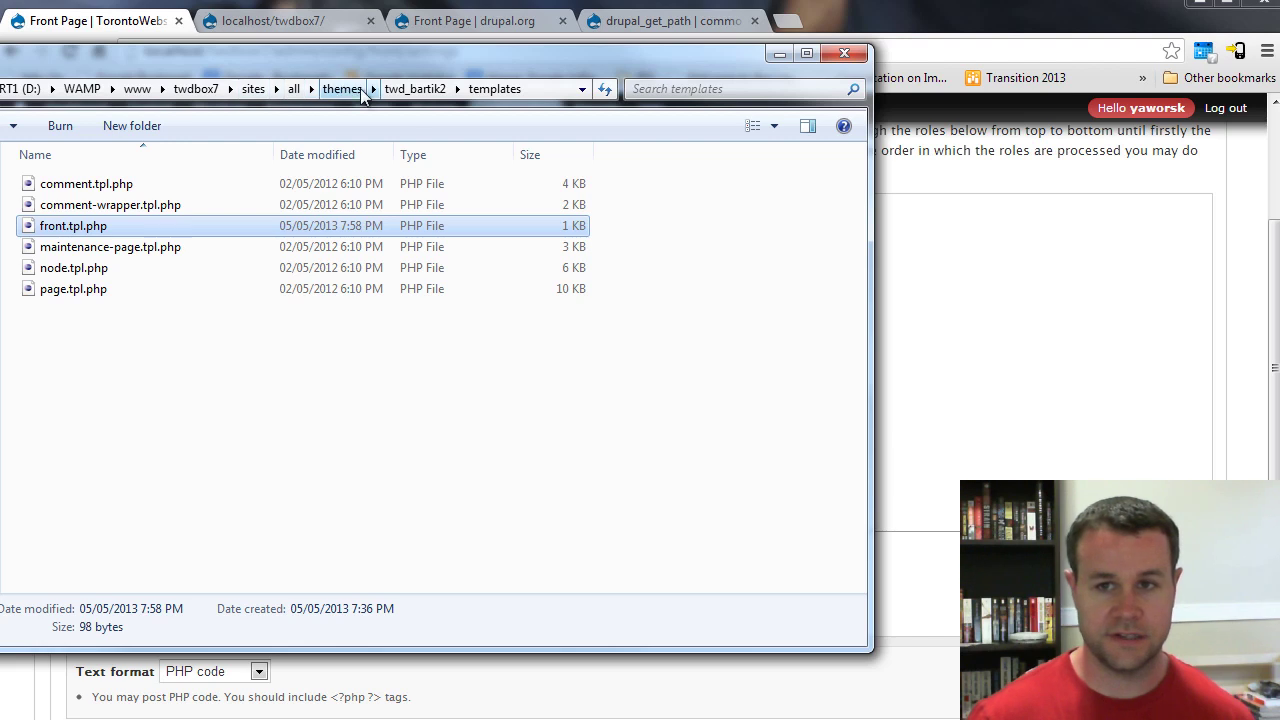
pyautogui.click(966, 434)
pyautogui.press('BackSpace')
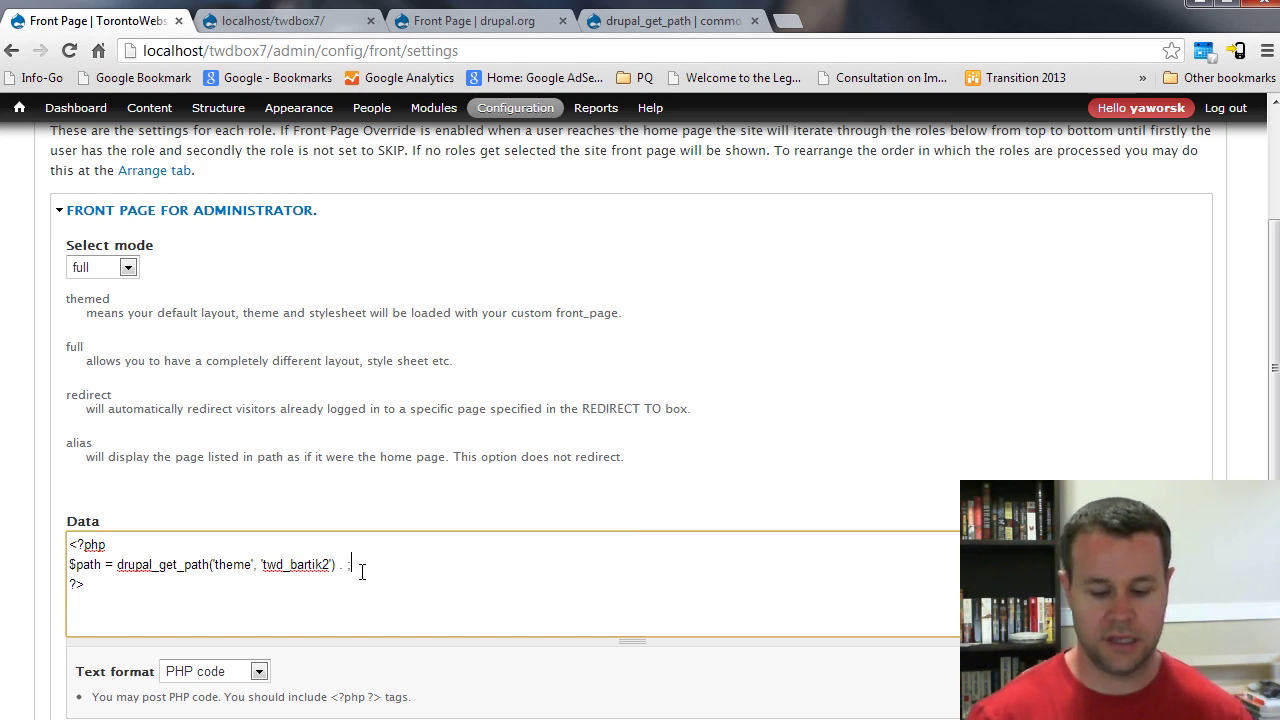
pyautogui.hotkey('alt', 'Tab')
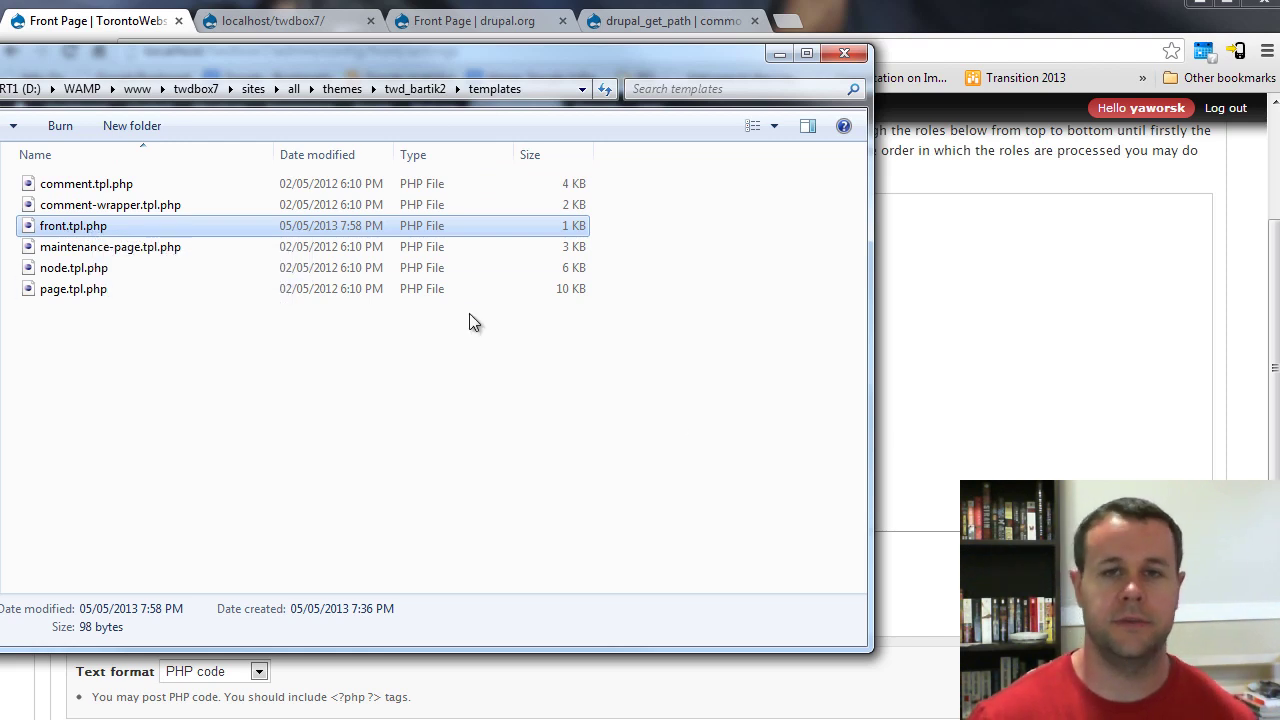
pyautogui.click(924, 568)
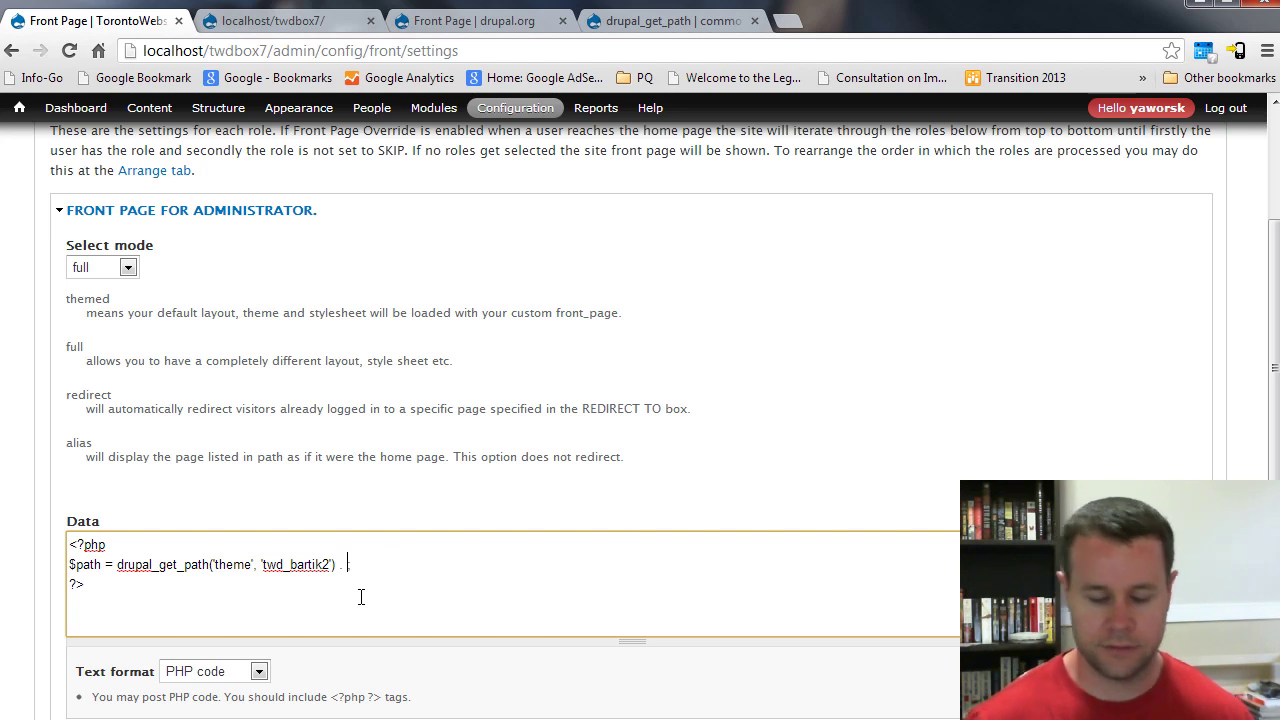
pyautogui.write("'/templates")
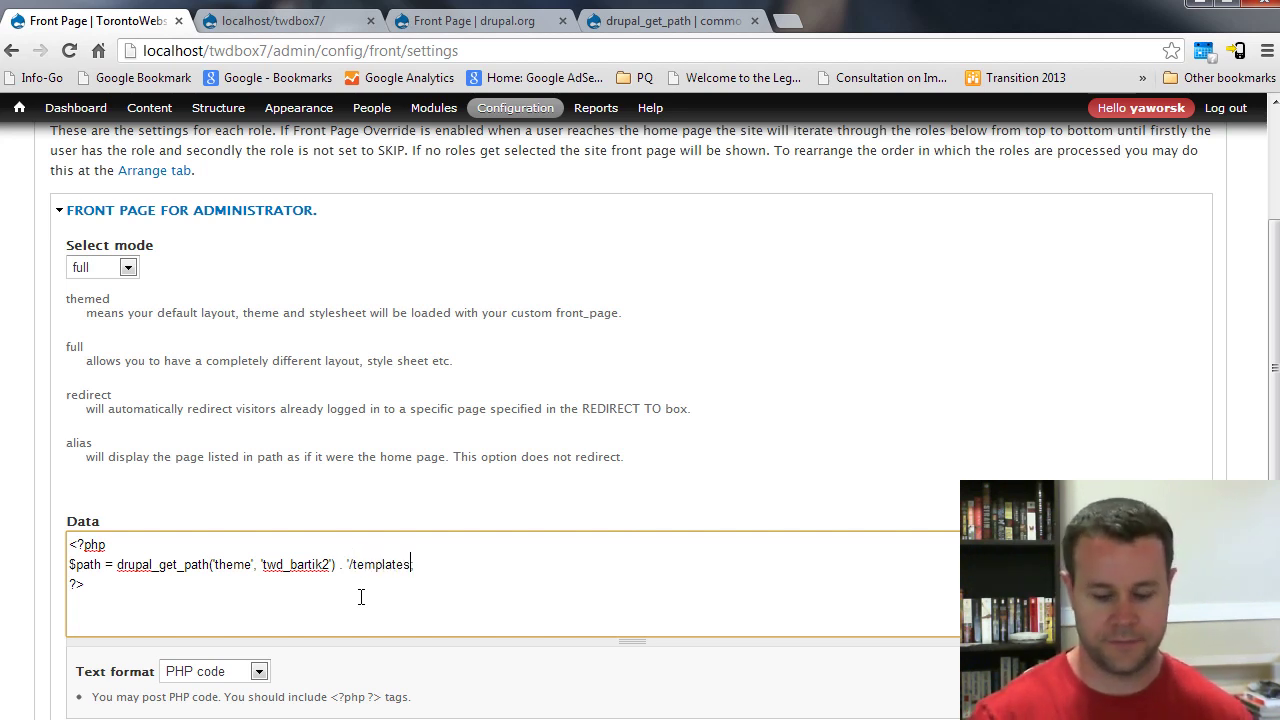
pyautogui.write('/')
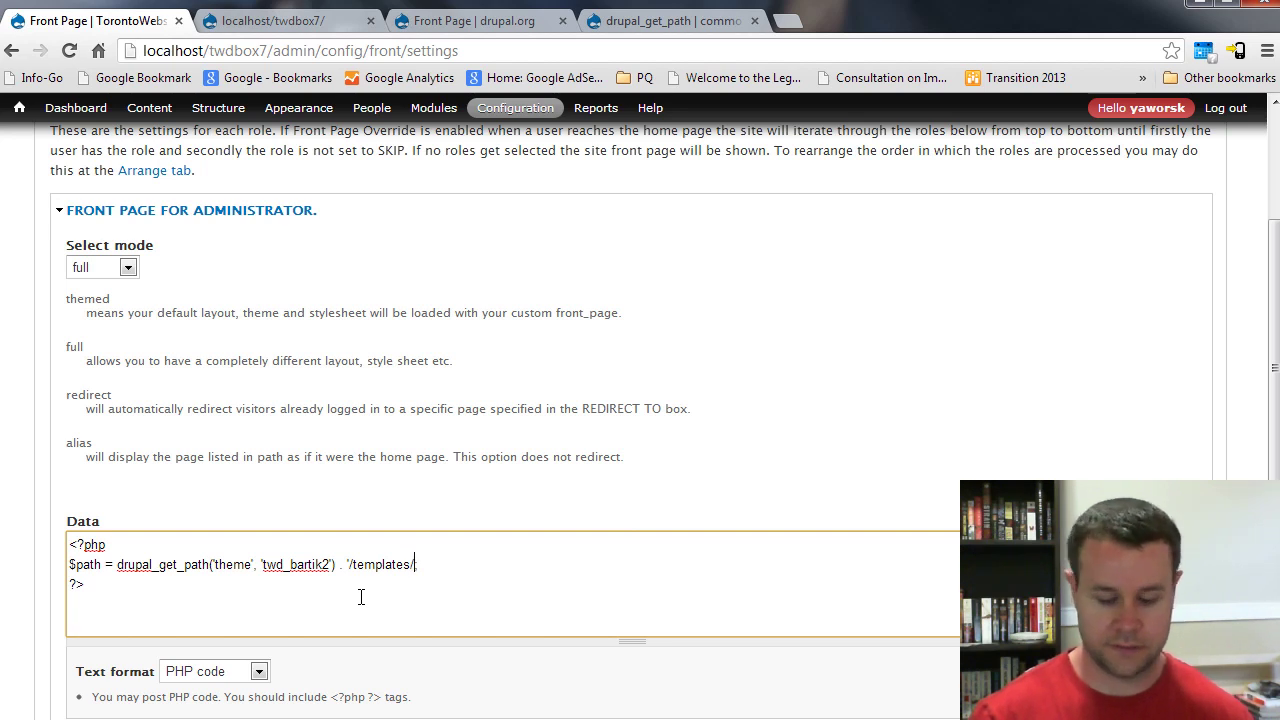
pyautogui.write("front.tpl.php';")
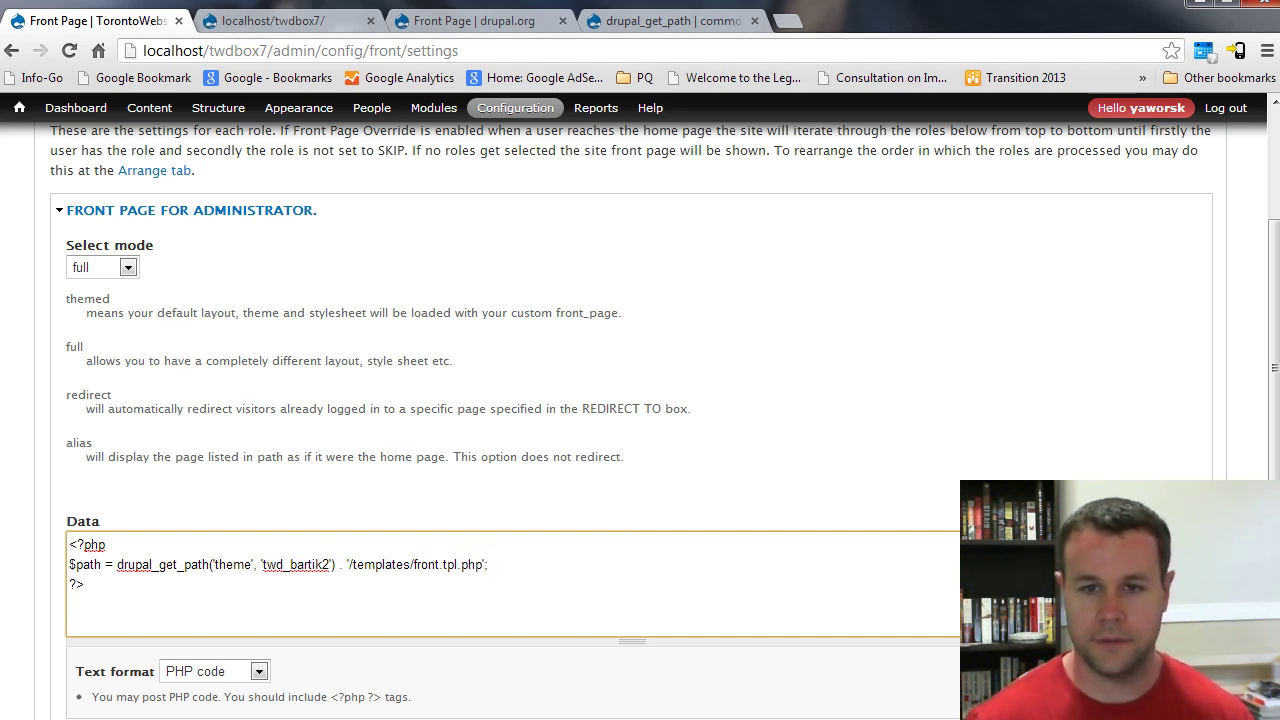
# Step: Add the line include($path); below the $path assignment in the administrator front page data
pyautogui.hotkey('alt', 'Tab')
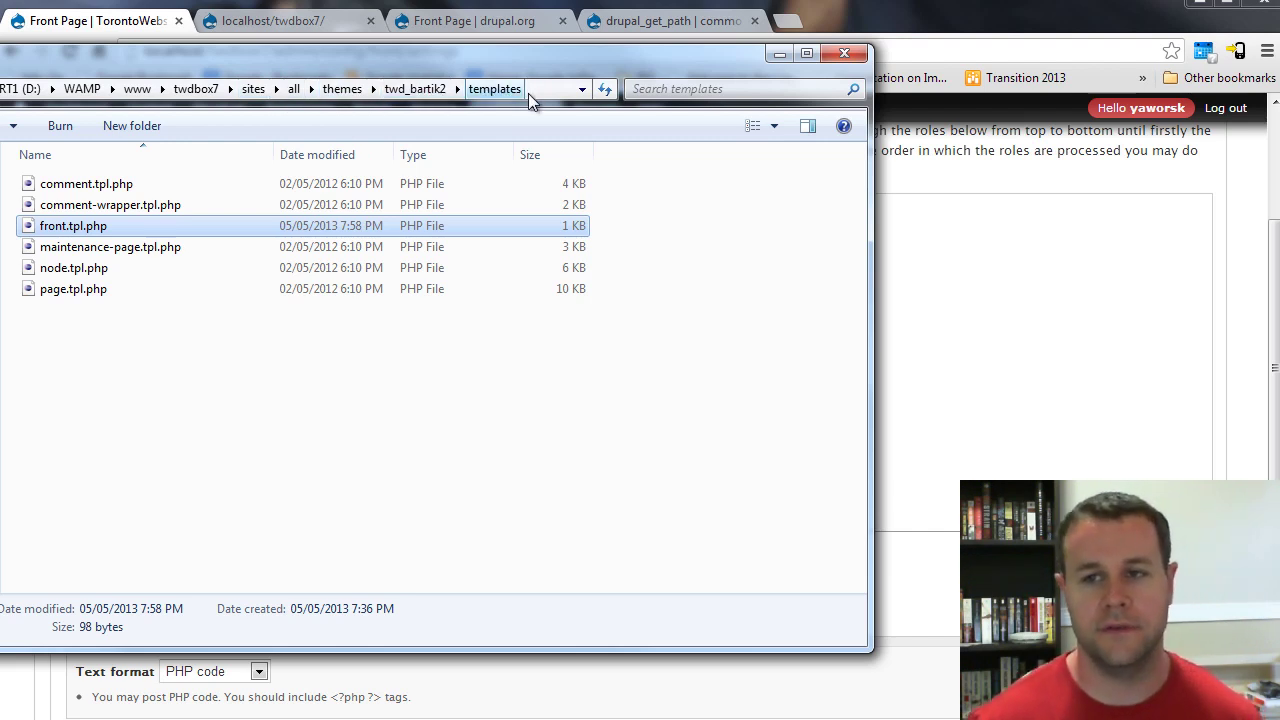
pyautogui.doubleClick(946, 492)
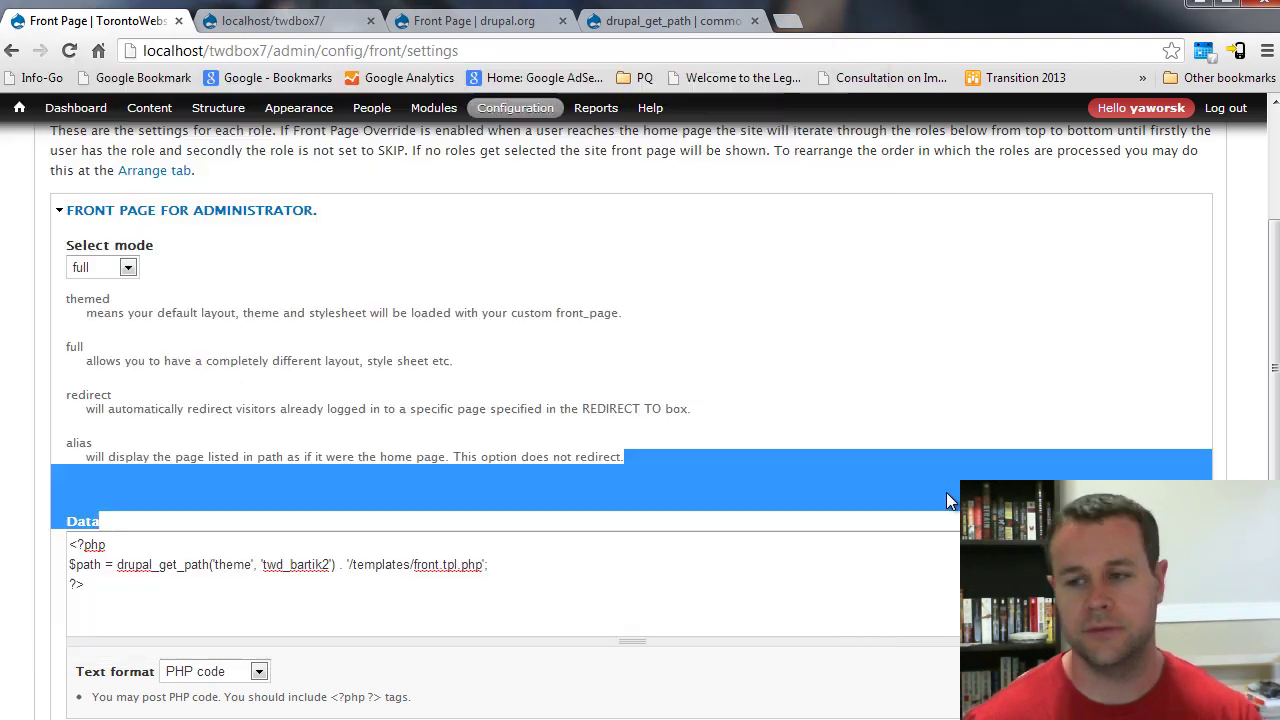
pyautogui.click(500, 572)
pyautogui.press('Return')
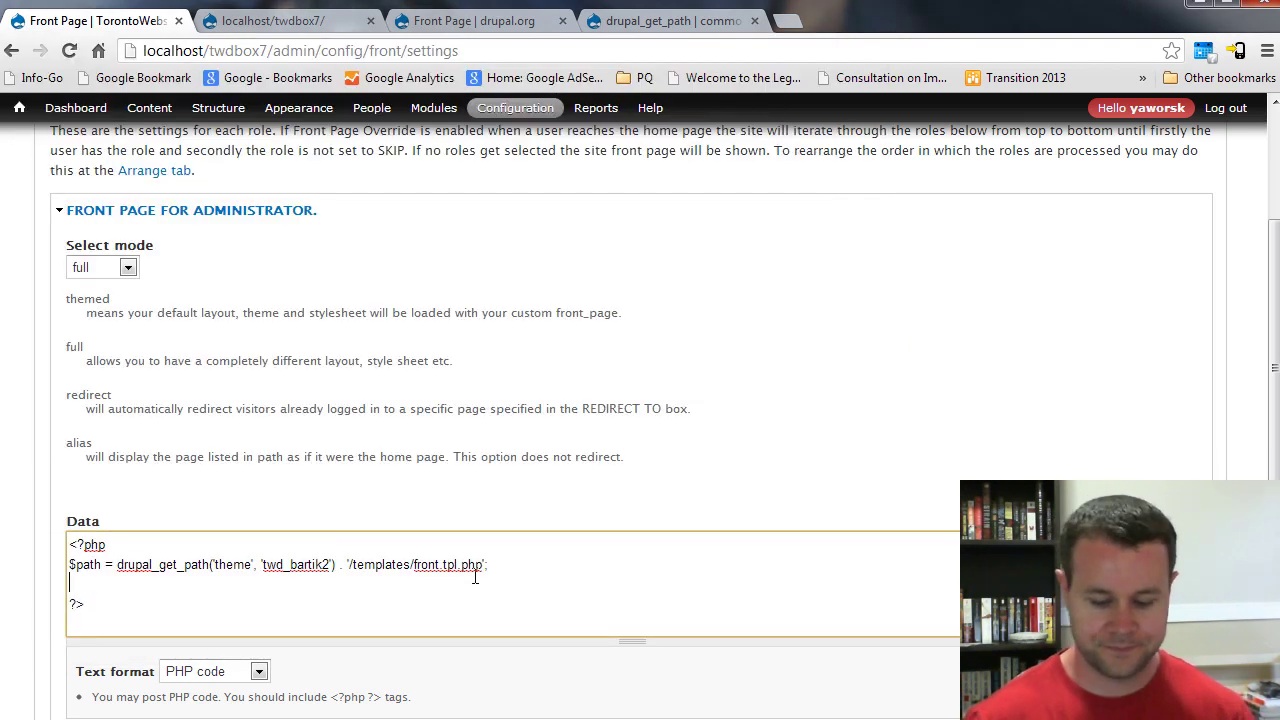
pyautogui.write('include')
pyautogui.write('()')
pyautogui.write('$path')
pyautogui.write(';')
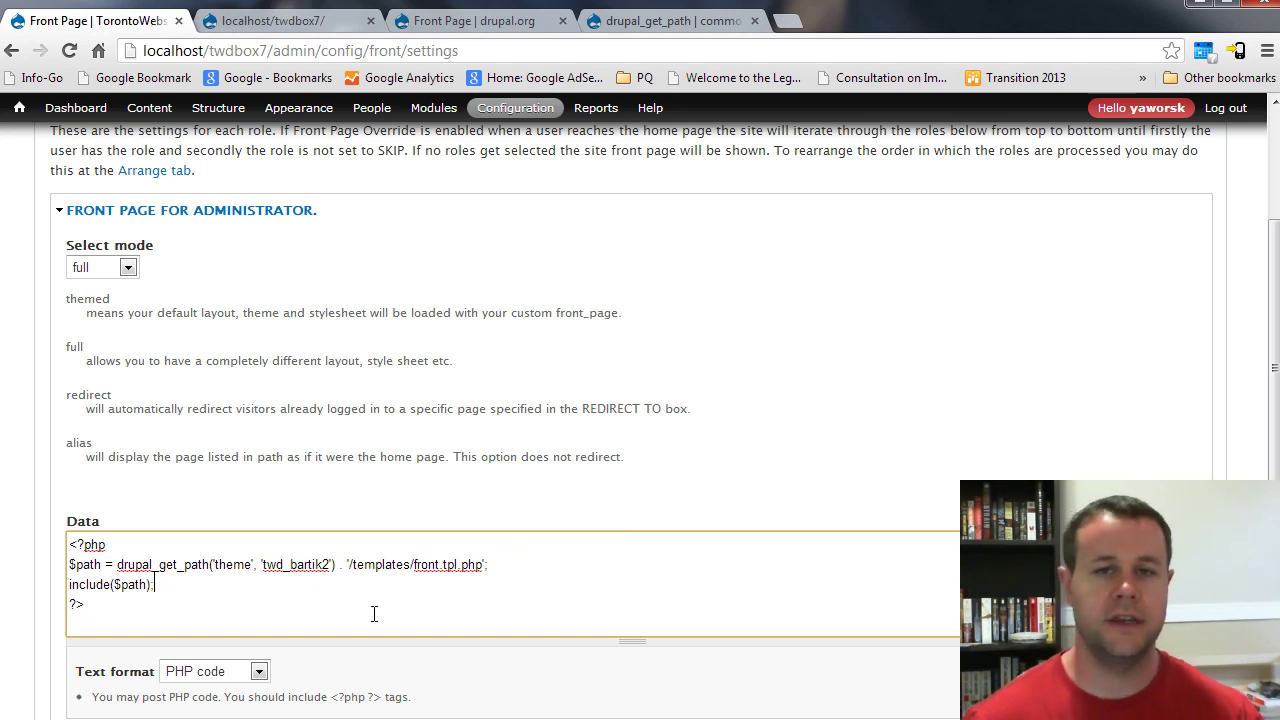
# Step: Switch to Eclipse, reduce front.tpl.php to print 'hello world'; directly between the PHP tags, and save the file
pyautogui.hotkey('alt', 'Tab')
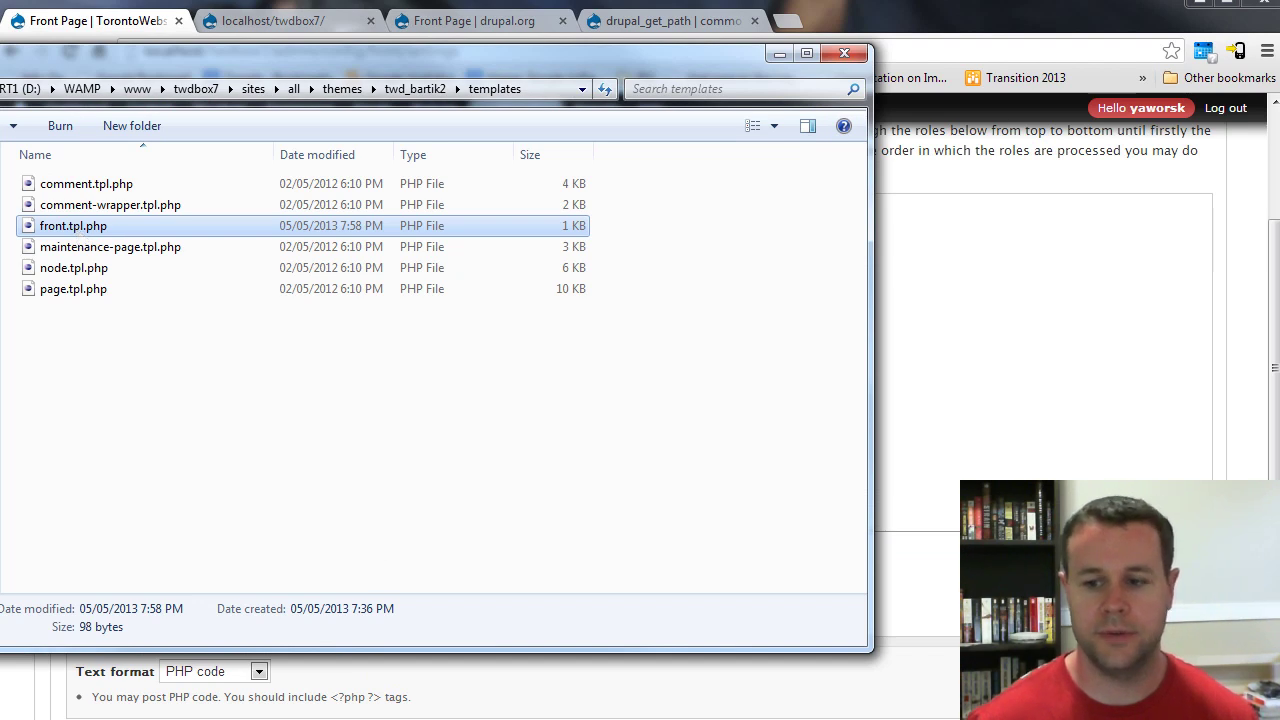
pyautogui.hotkey('alt', 'Tab')
pyautogui.click(414, 253)
pyautogui.moveTo(414, 253); pyautogui.dragTo(250, 258)
pyautogui.press('Delete')
pyautogui.click(389, 297)
pyautogui.hotkey('ctrl', 's')
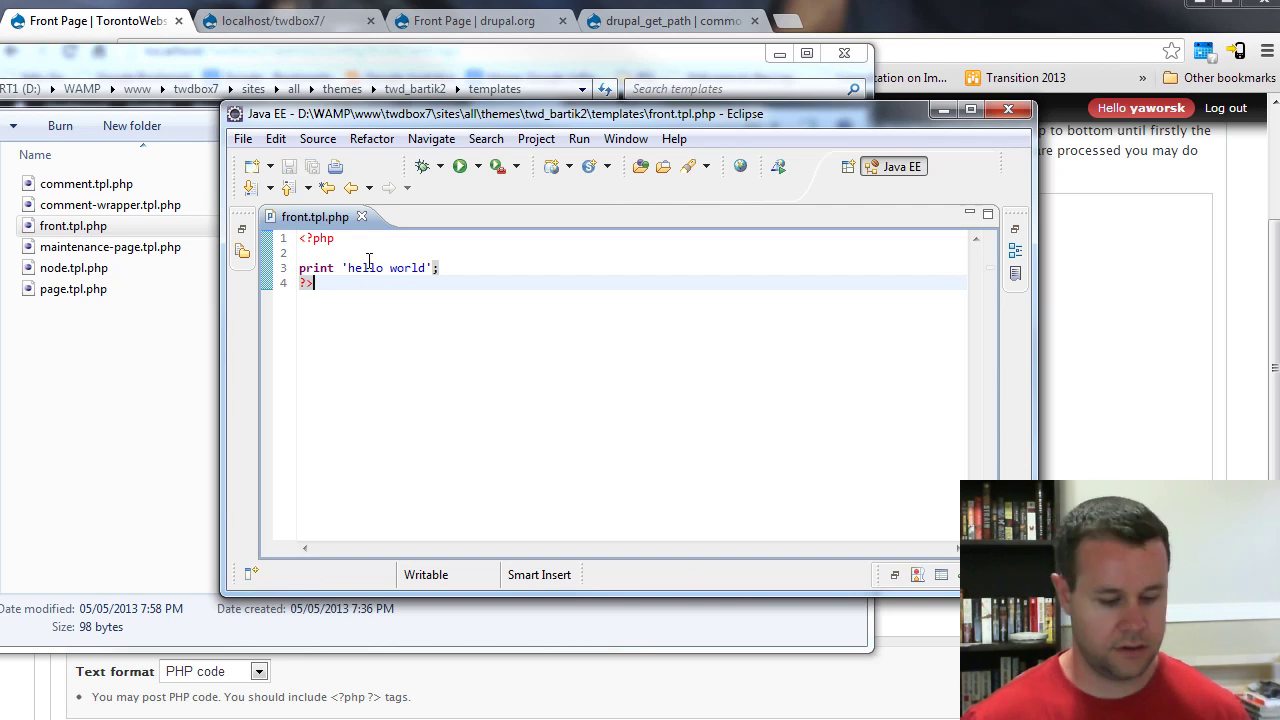
pyautogui.click(368, 255)
pyautogui.press('Delete')
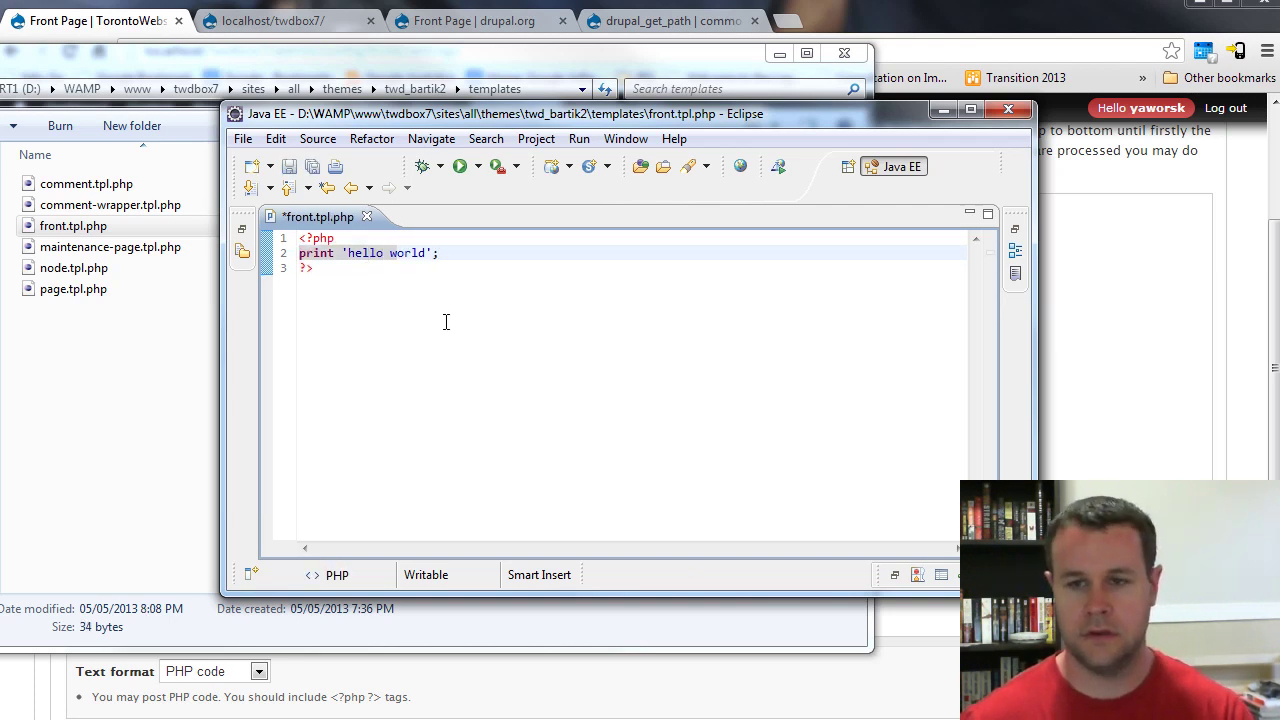
pyautogui.hotkey('ctrl', 's')
# Step: Save the Front Page settings with the new administrator PHP code and view the site's home page at localhost/twdbox7
pyautogui.click(268, 20)
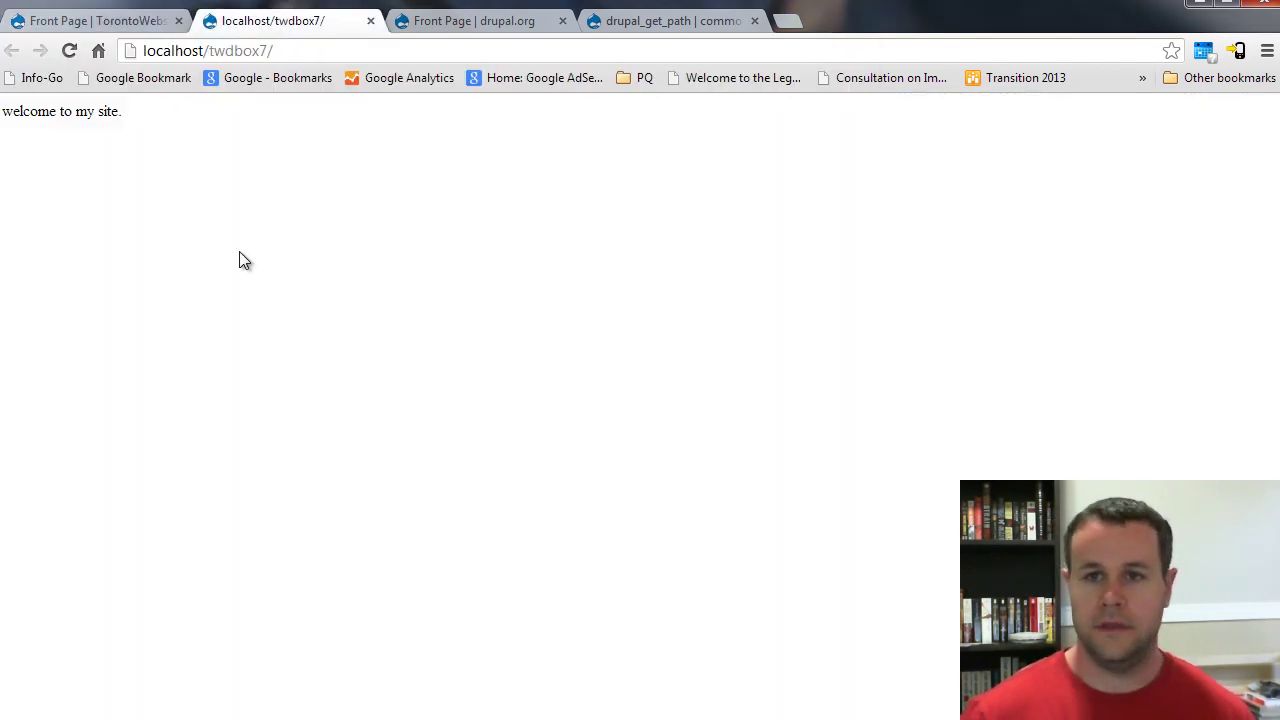
pyautogui.press('F5')
pyautogui.click(108, 22)
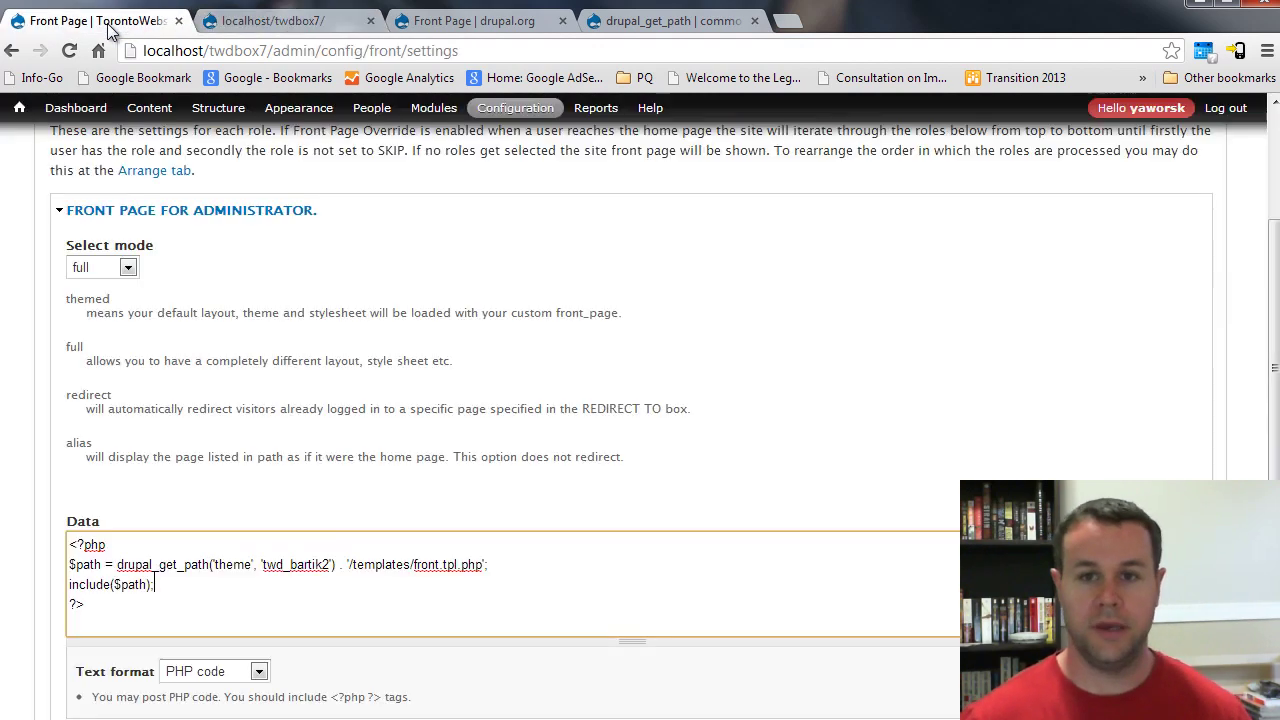
pyautogui.click(239, 414)
pyautogui.scroll(-2, 150, 480)
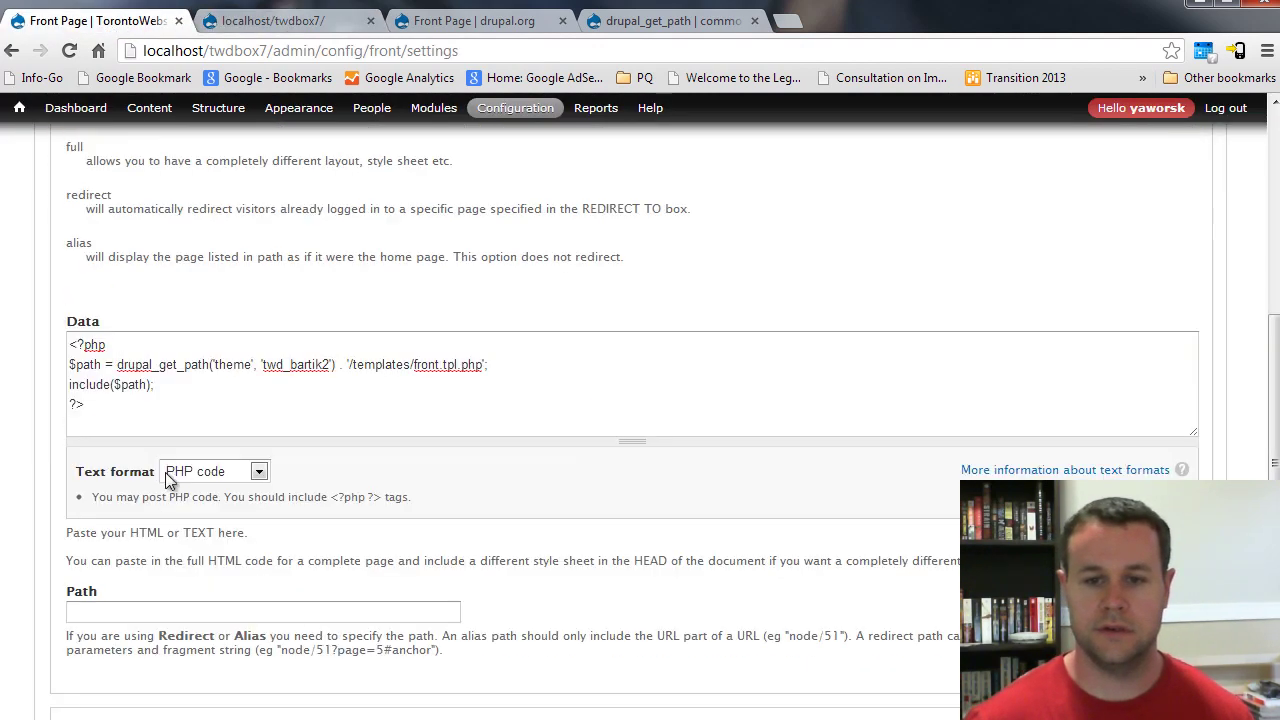
pyautogui.scroll(-2, 150, 480)
pyautogui.click(128, 656)
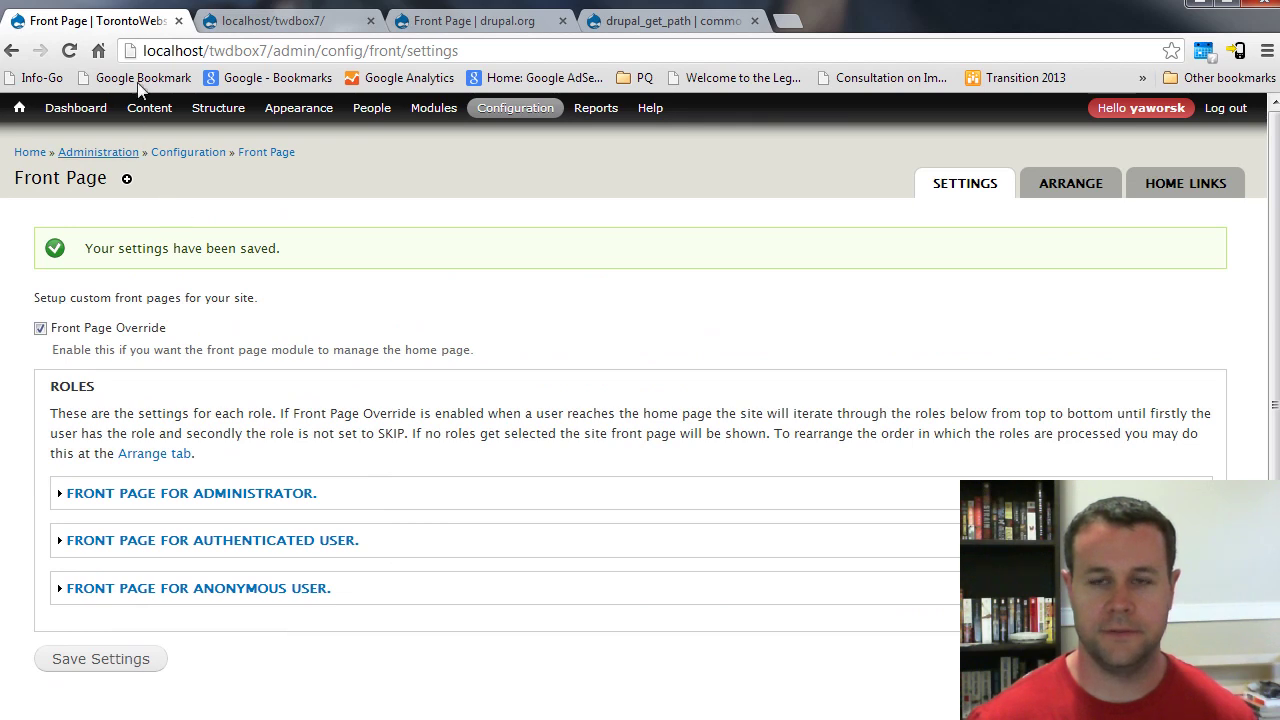
pyautogui.click(232, 20)
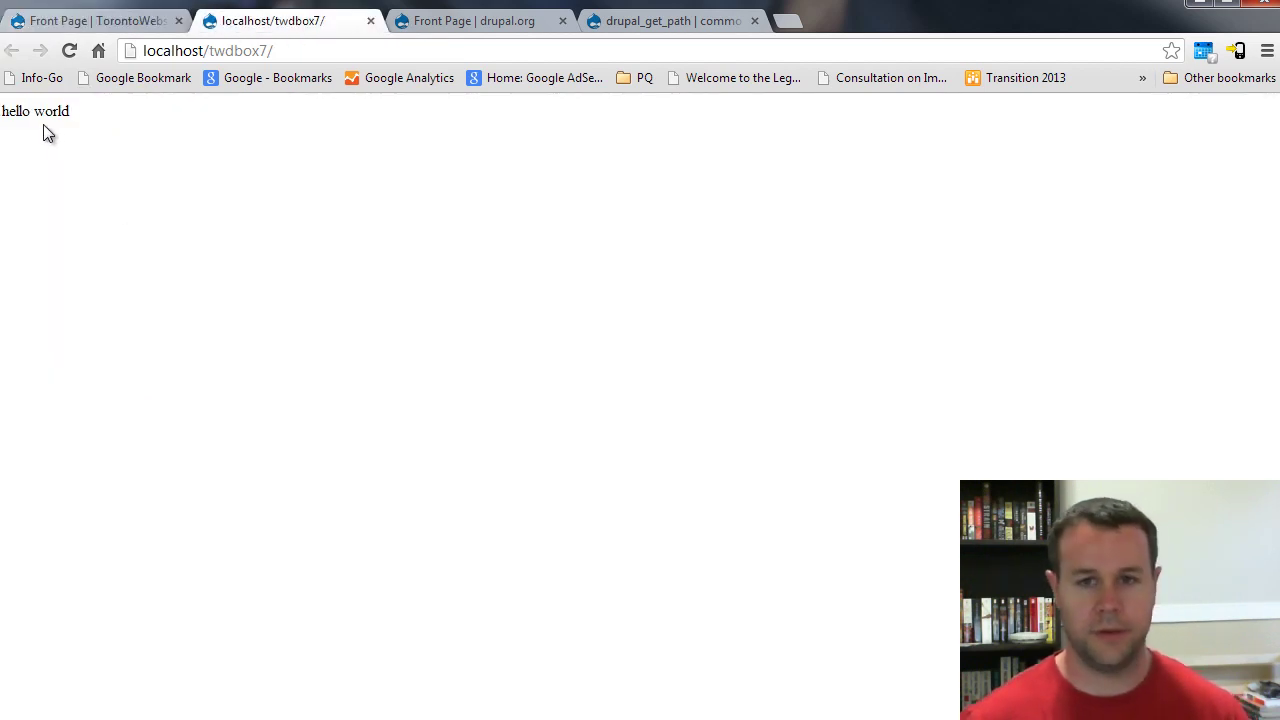
# Step: Switch back to Eclipse and examine the print statement in front.tpl.php that supplies the home page's text
pyautogui.hotkey('alt', 'Tab')
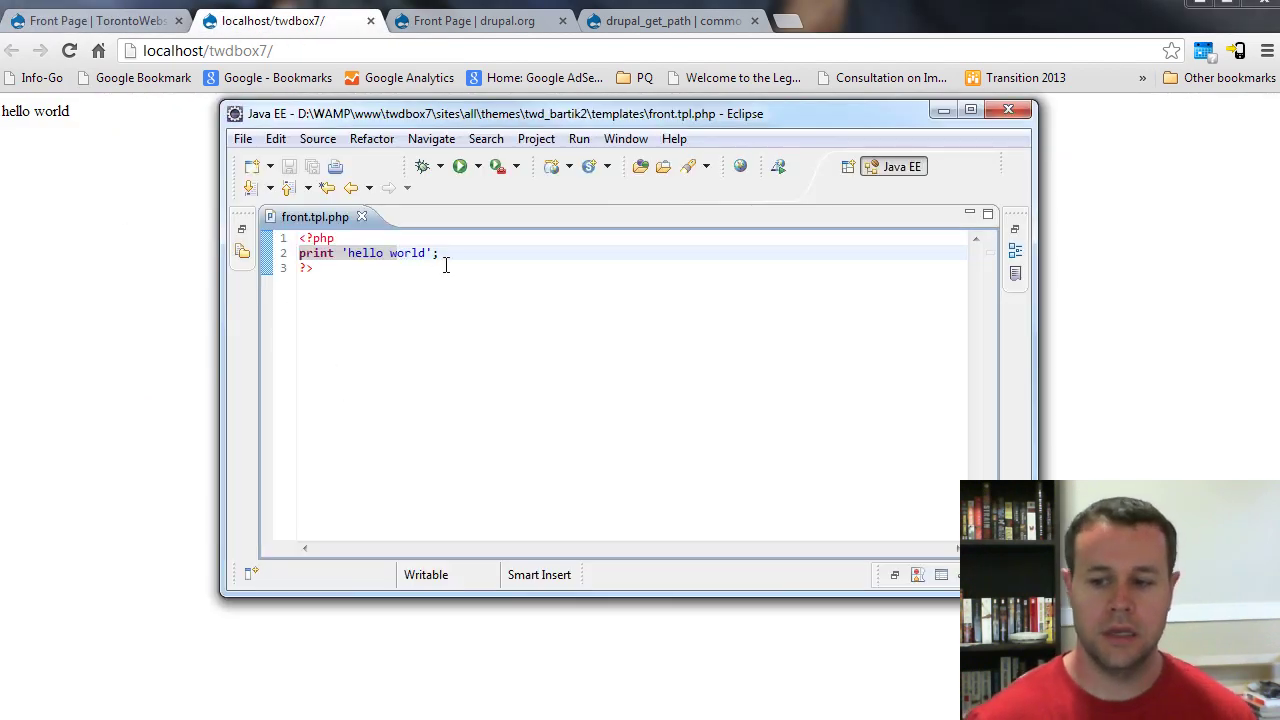
pyautogui.moveTo(465, 253); pyautogui.dragTo(275, 253)
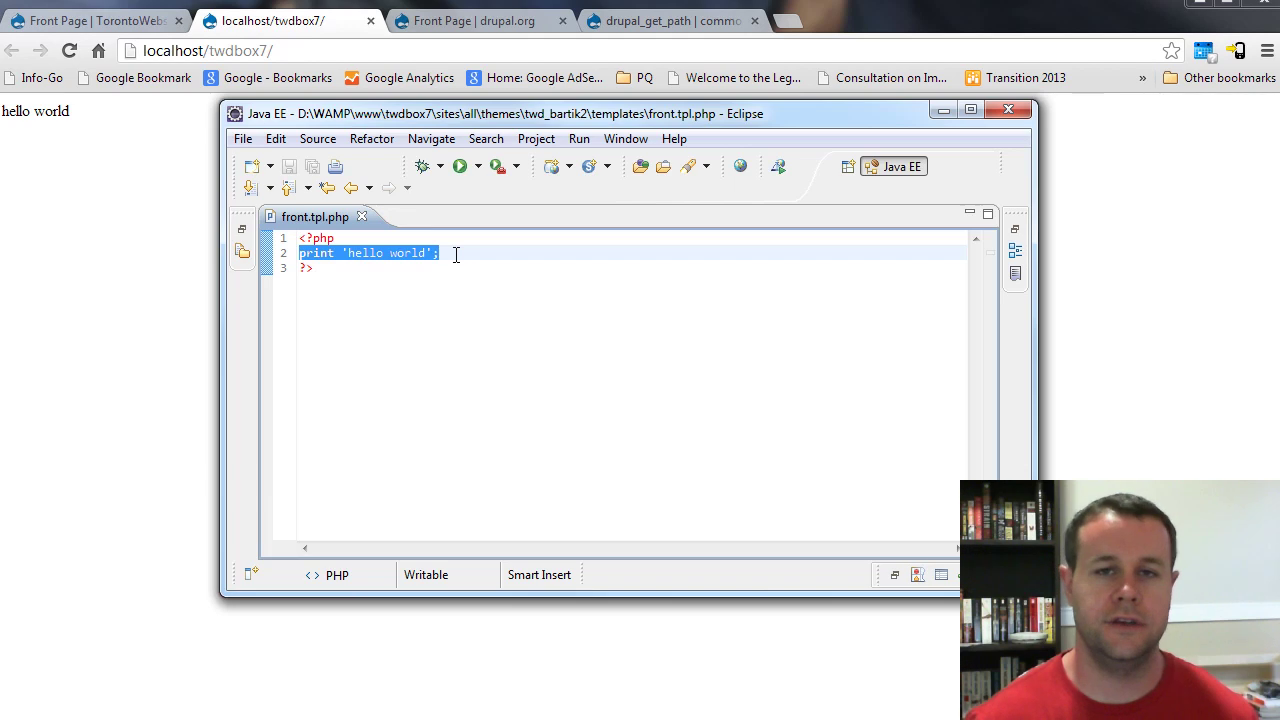
pyautogui.click(455, 255)
pyautogui.moveTo(455, 255); pyautogui.dragTo(290, 254)
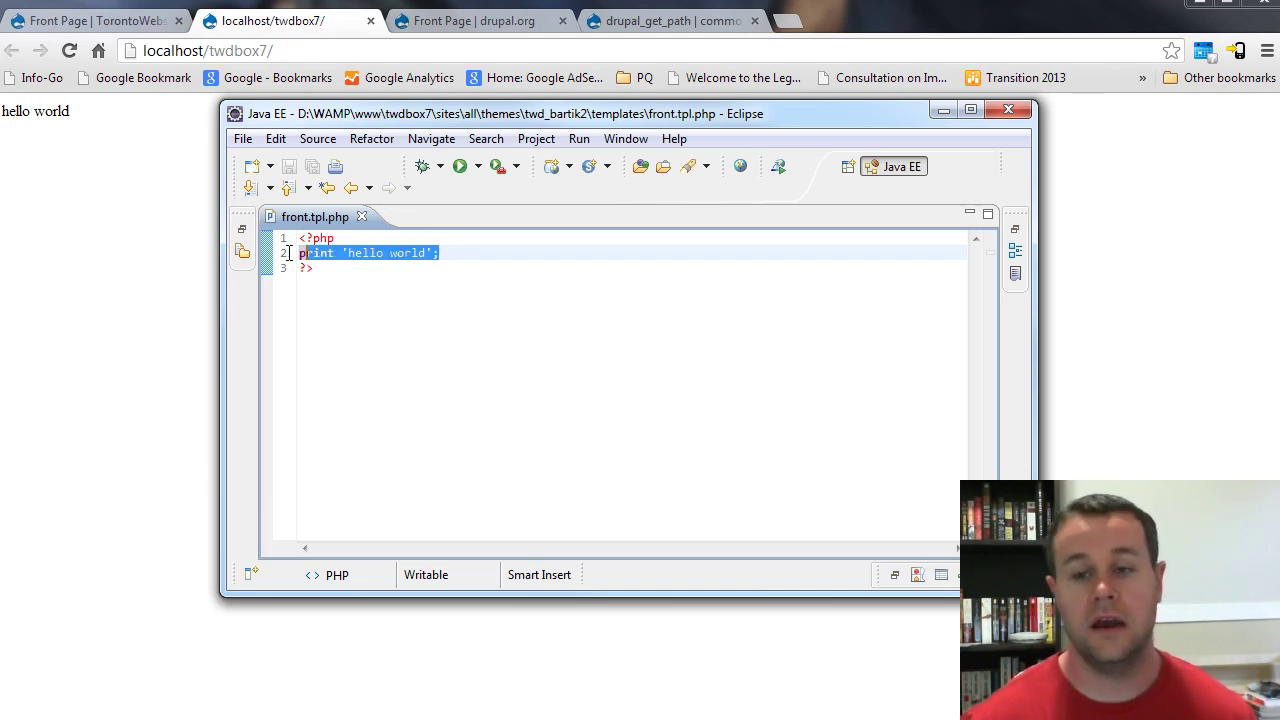
pyautogui.click(451, 255)
pyautogui.moveTo(443, 253); pyautogui.dragTo(297, 254)
# Step: Try out an include() call on a new line above the print statement in front.tpl.php and remove the call again
pyautogui.click(342, 240)
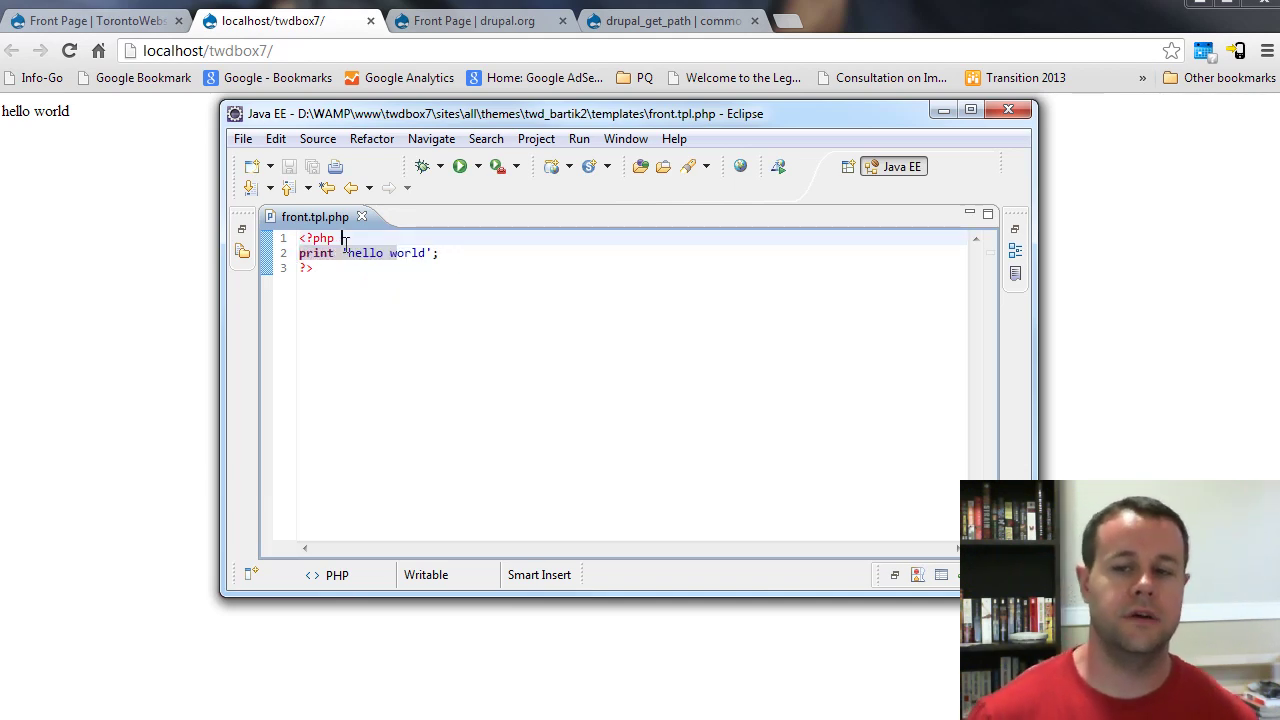
pyautogui.press('Return')
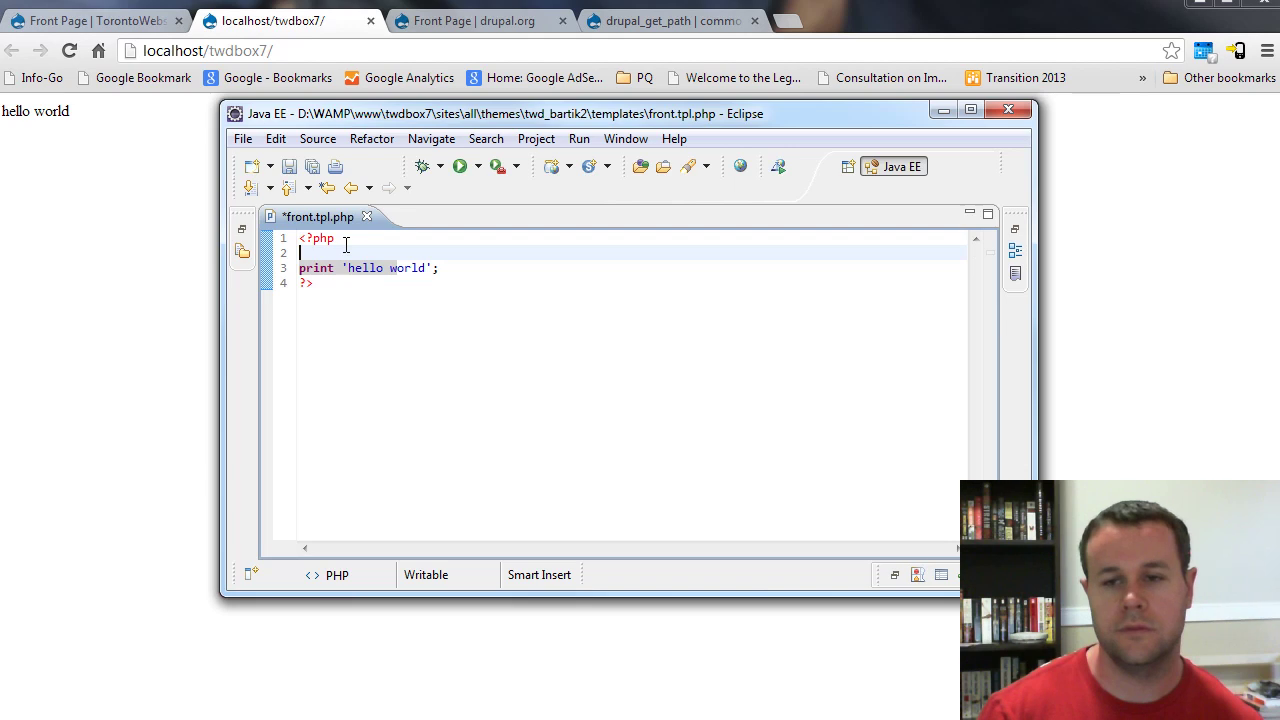
pyautogui.write('include(')
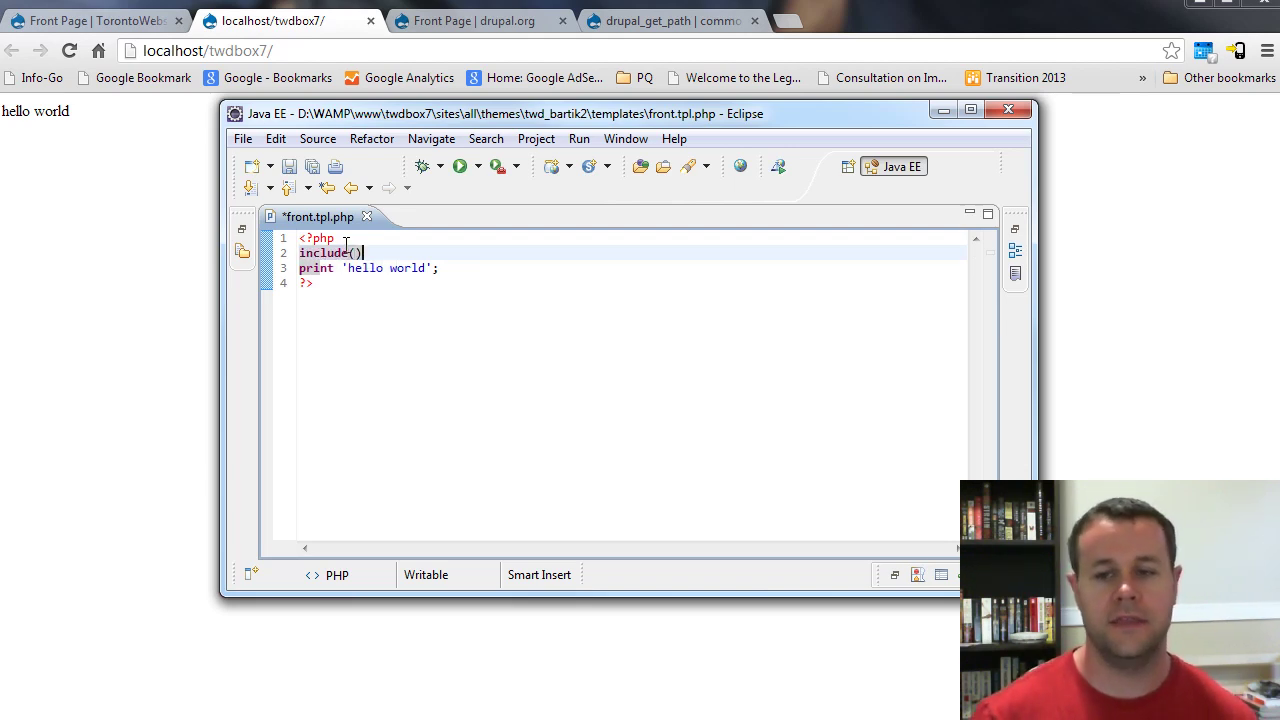
pyautogui.press('BackSpace')
pyautogui.press('BackSpace')
pyautogui.press('BackSpace')
pyautogui.press('BackSpace')
pyautogui.press('BackSpace')
pyautogui.press('BackSpace')
pyautogui.press('BackSpace')
pyautogui.press('BackSpace')
pyautogui.press('Down')
pyautogui.hotkey('ctrl', 'Right')
pyautogui.hotkey('ctrl', 'Right')
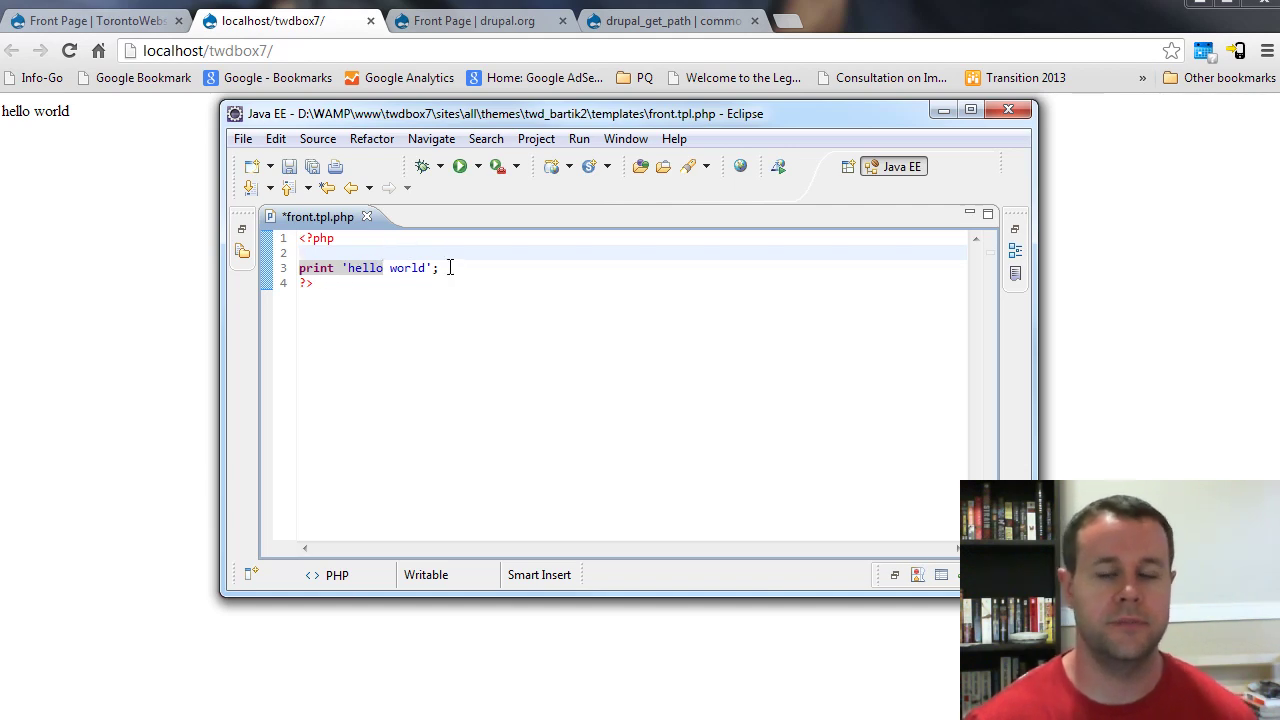
pyautogui.moveTo(455, 267); pyautogui.dragTo(282, 272)
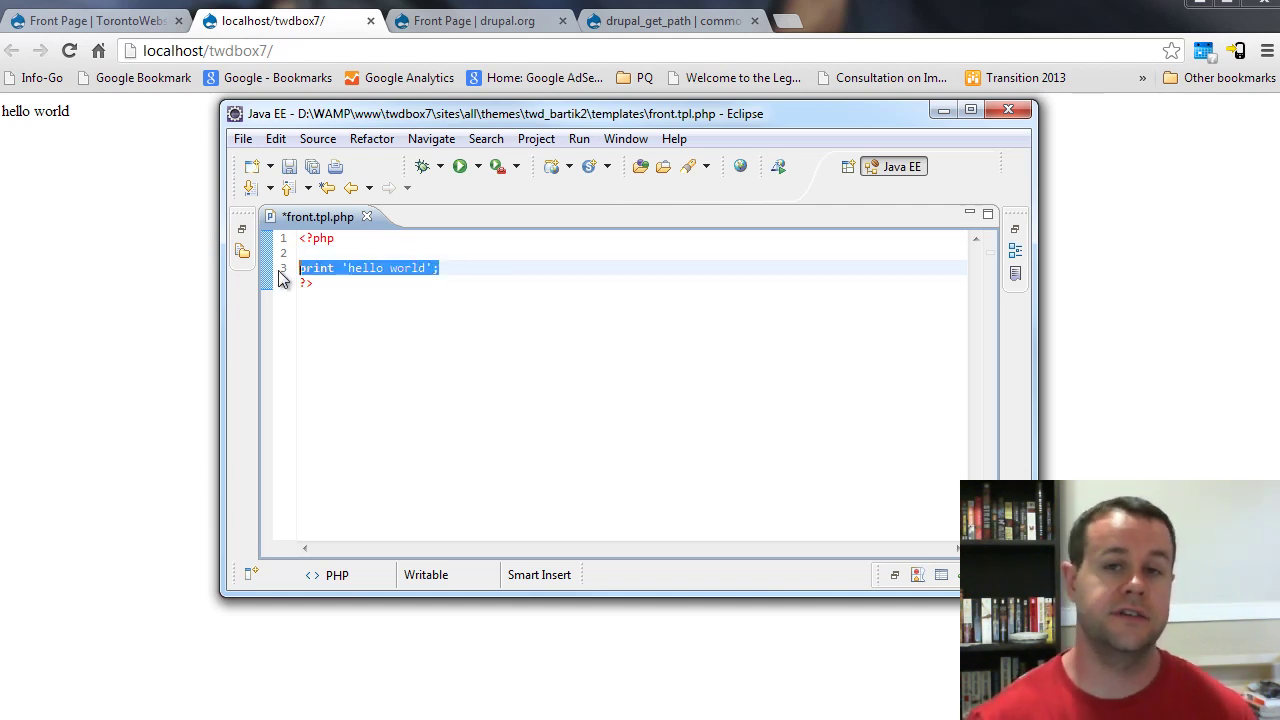